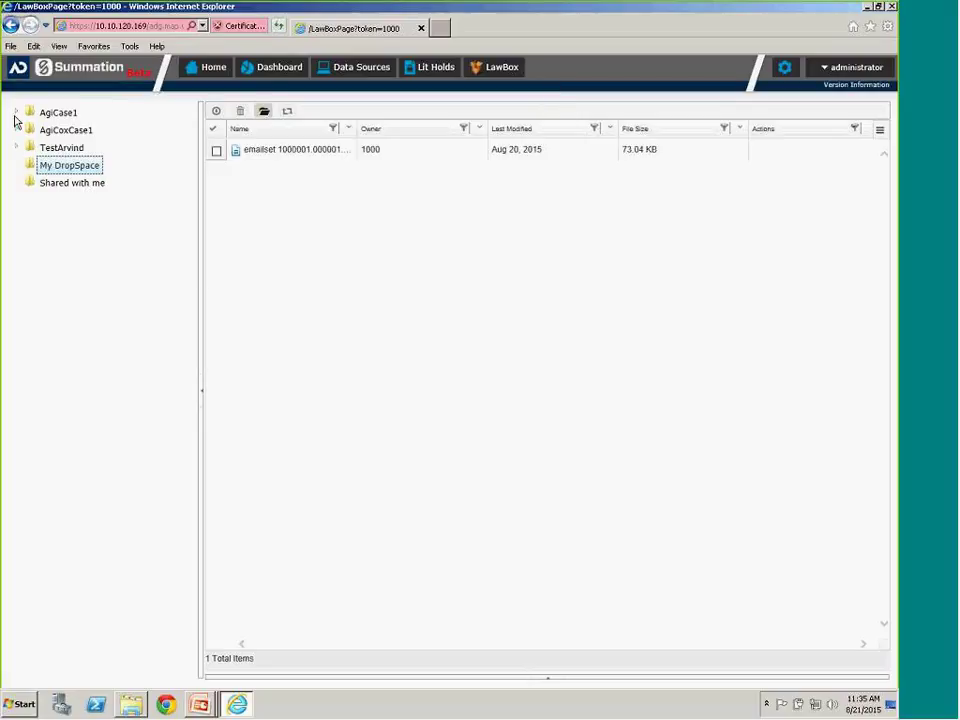
# Expand AgiCase1 and its Intake folder, and open the VOL0001 subfolder.
pyautogui.click(16, 113)
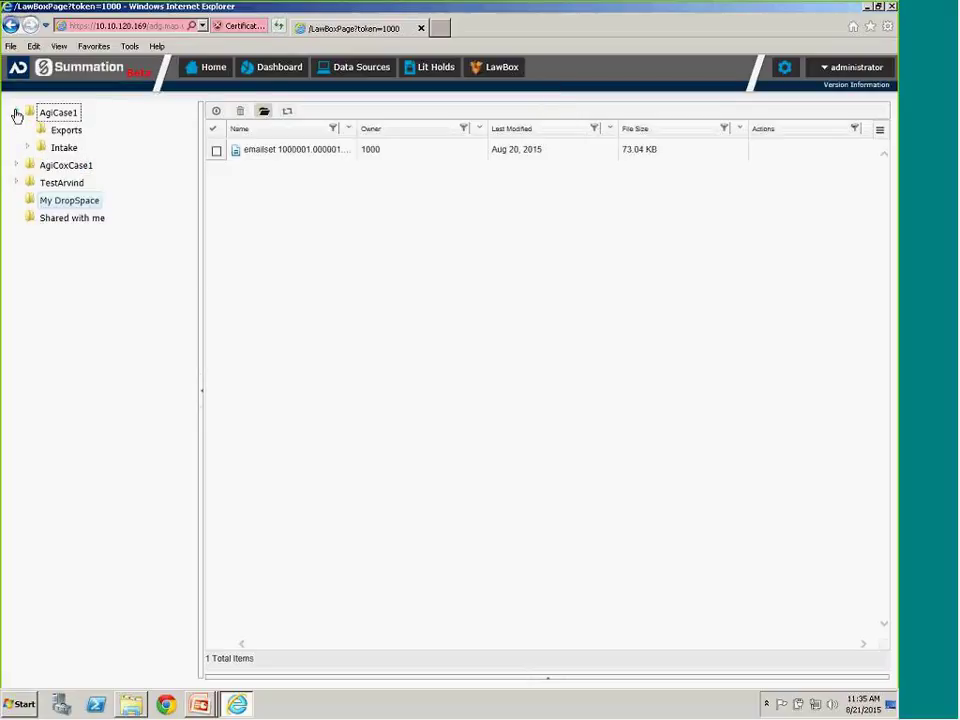
pyautogui.click(64, 148)
pyautogui.click(29, 147)
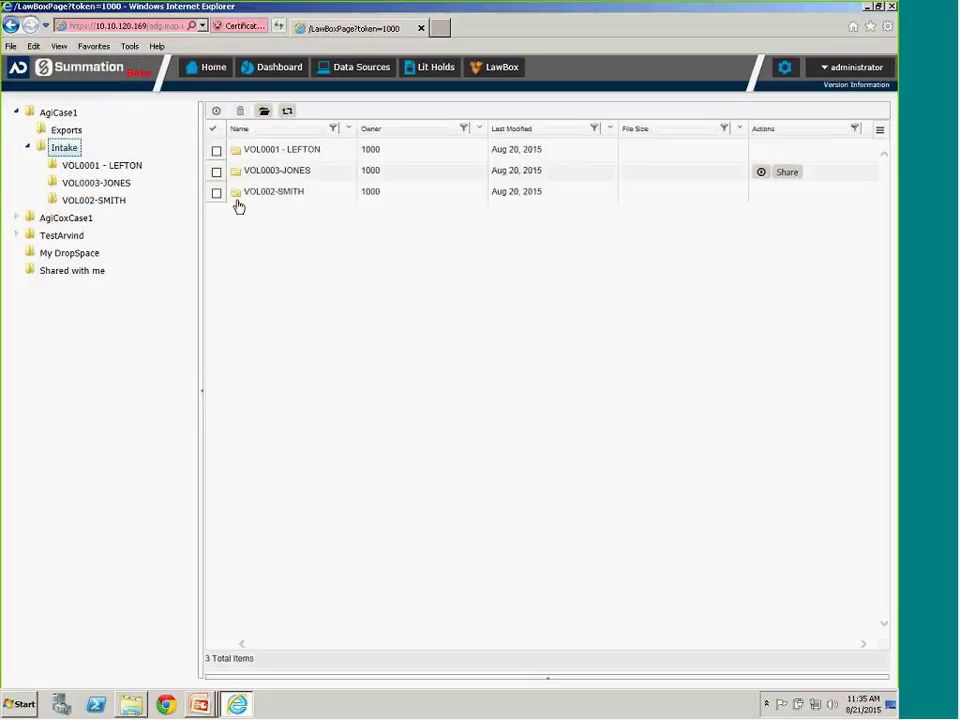
pyautogui.rightClick(63, 153)
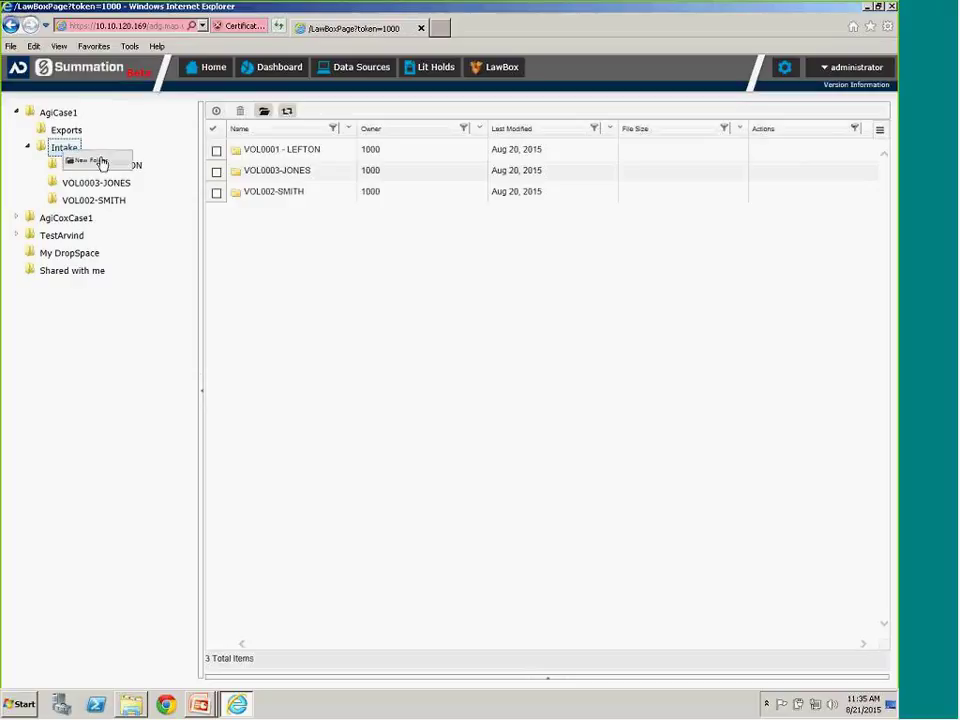
pyautogui.press('Escape')
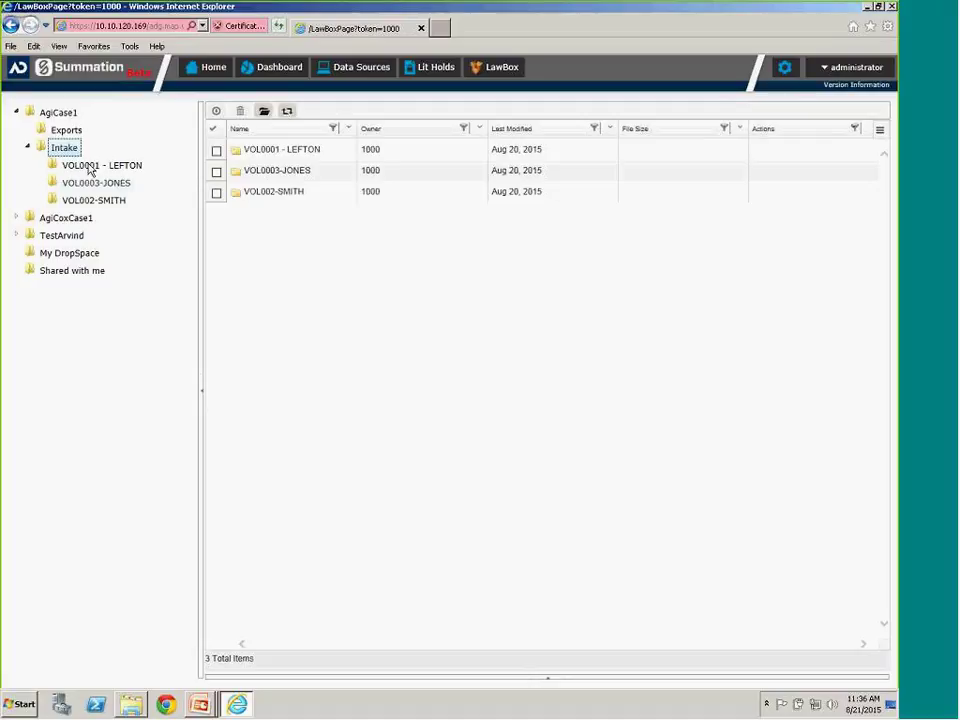
pyautogui.click(98, 168)
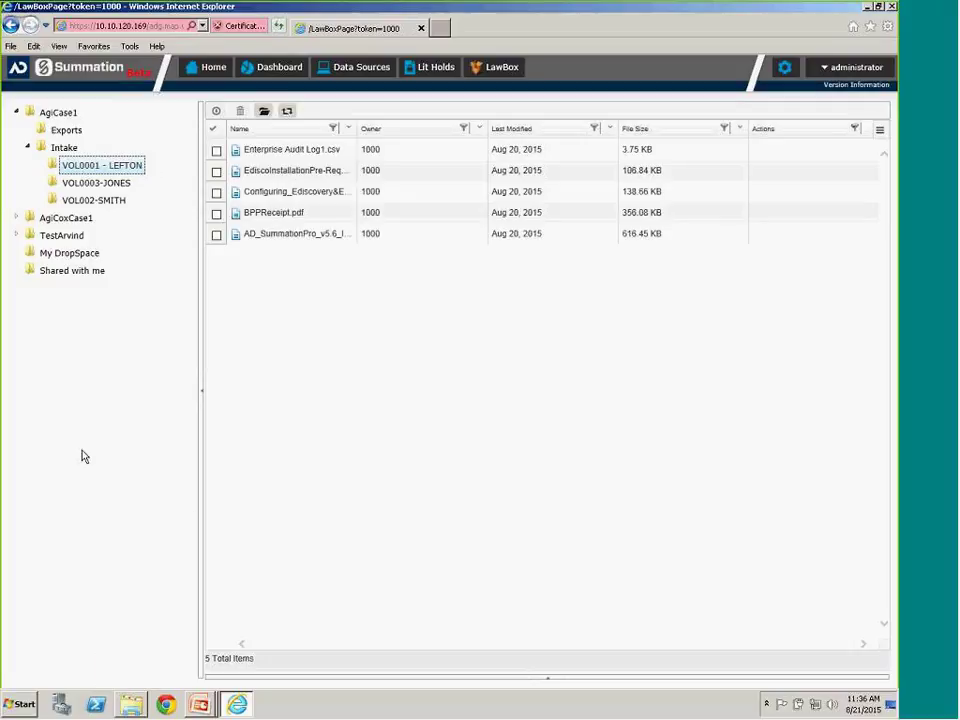
# Switch to Windows Explorer, open the Downloads folder, and move its window clear of the LawBox file list.
pyautogui.click(131, 705)
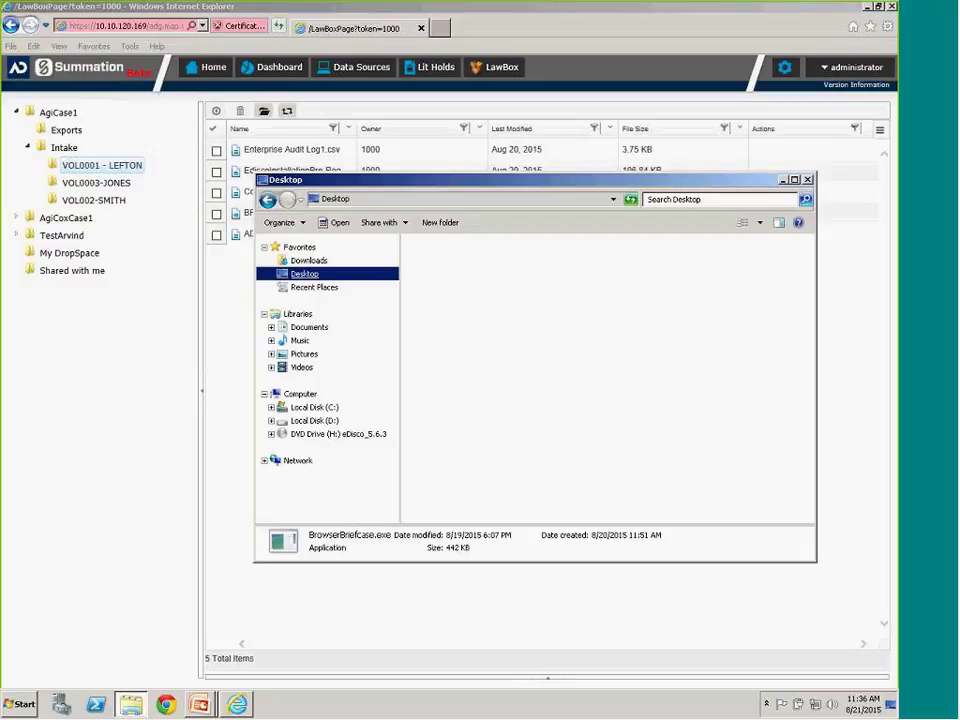
pyautogui.click(305, 327)
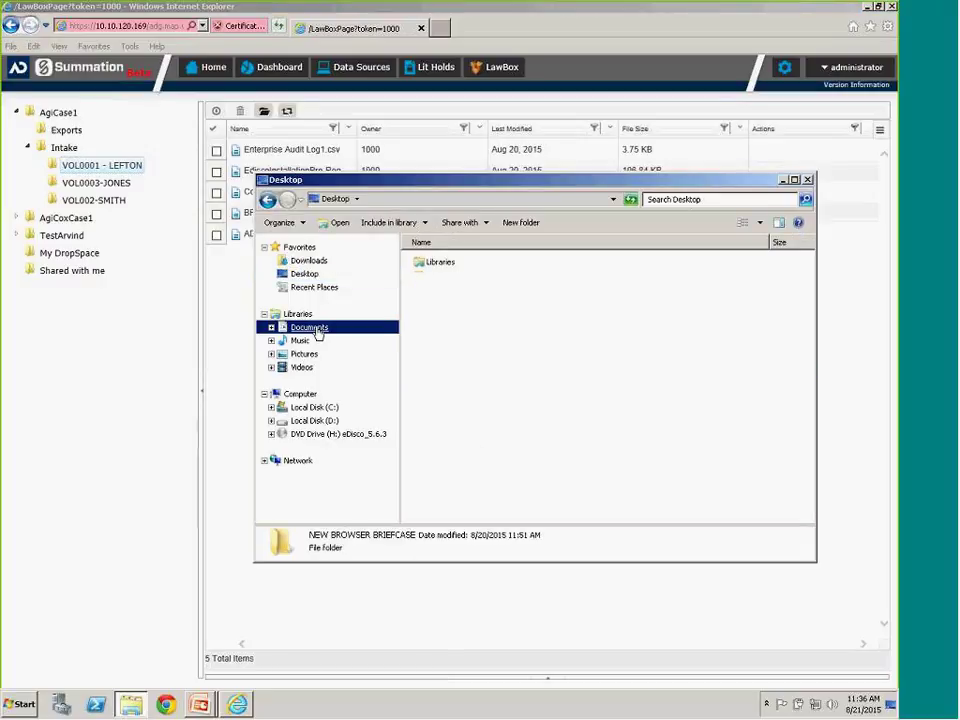
pyautogui.click(310, 261)
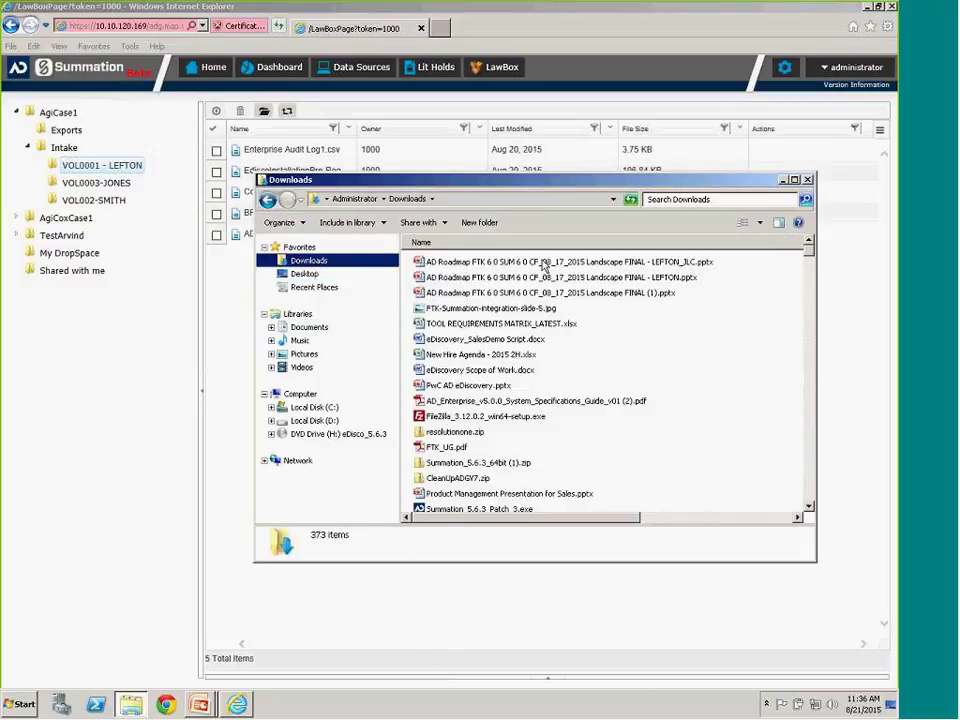
pyautogui.moveTo(545, 180); pyautogui.dragTo(671, 419)
# Add eDiscovery_SalesDemo Script.docx from Downloads to the VOL0001 folder's upload queue and upload it.
pyautogui.moveTo(600, 578); pyautogui.dragTo(340, 298)
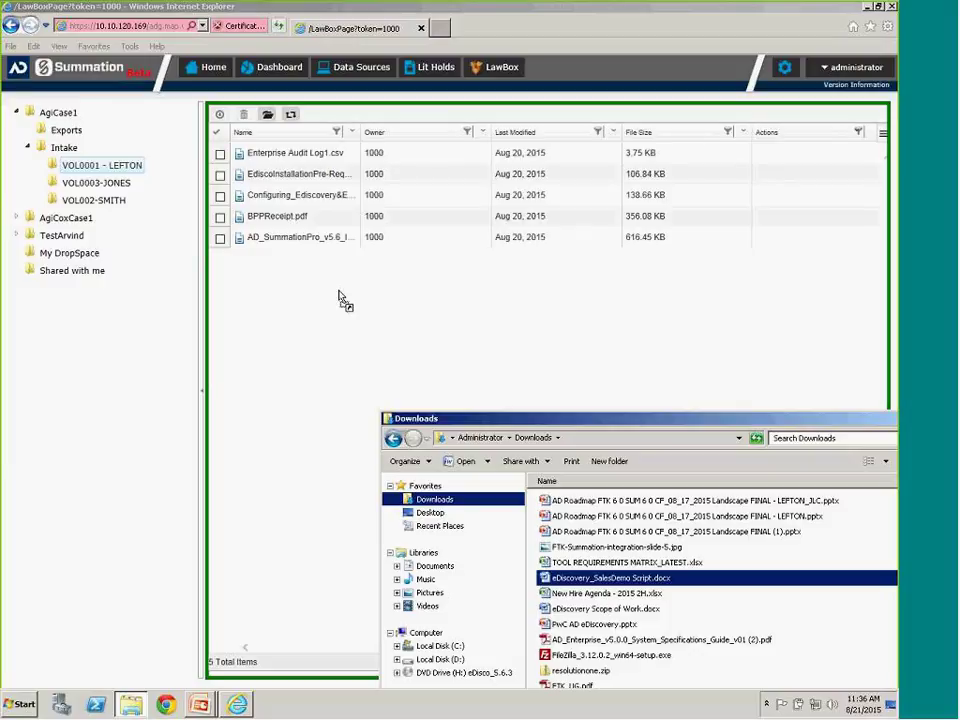
pyautogui.moveTo(340, 298); pyautogui.dragTo(340, 291)
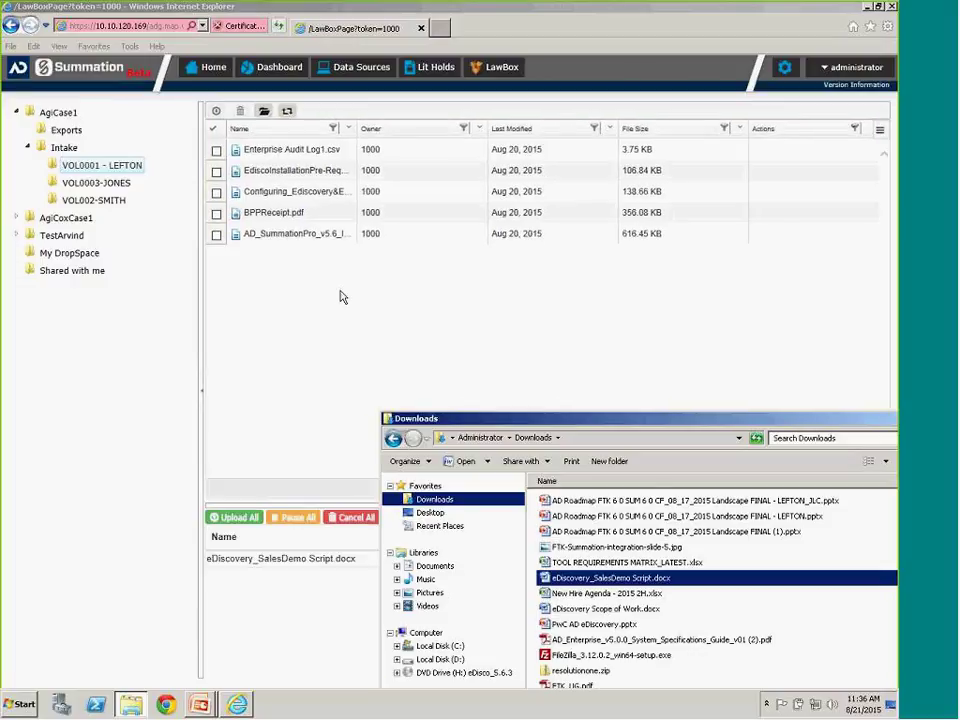
pyautogui.moveTo(789, 414); pyautogui.dragTo(650, 418)
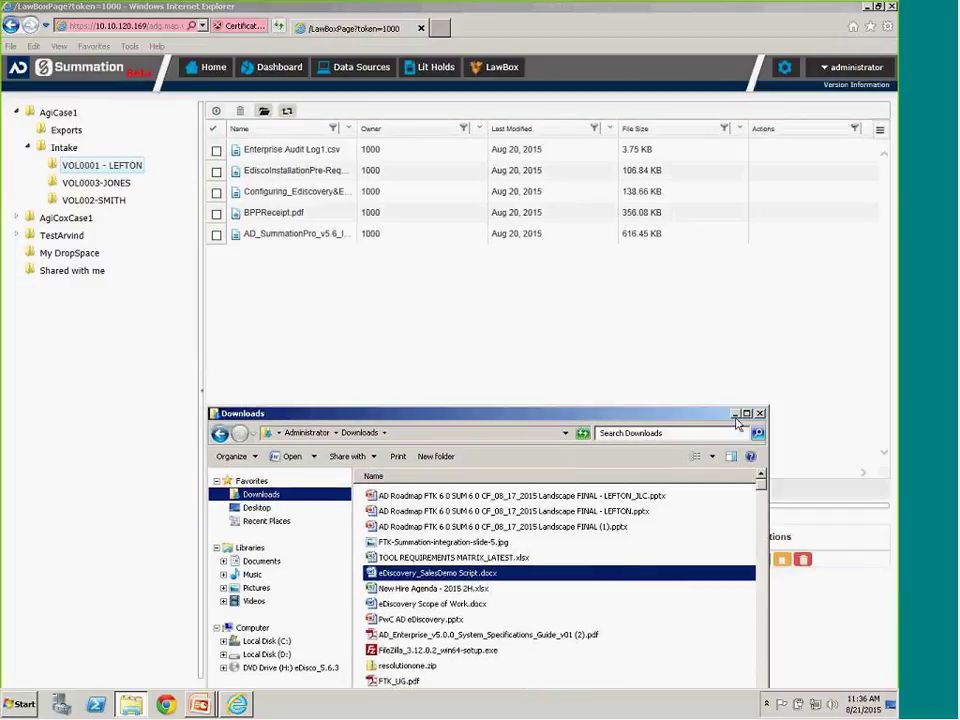
pyautogui.click(748, 416)
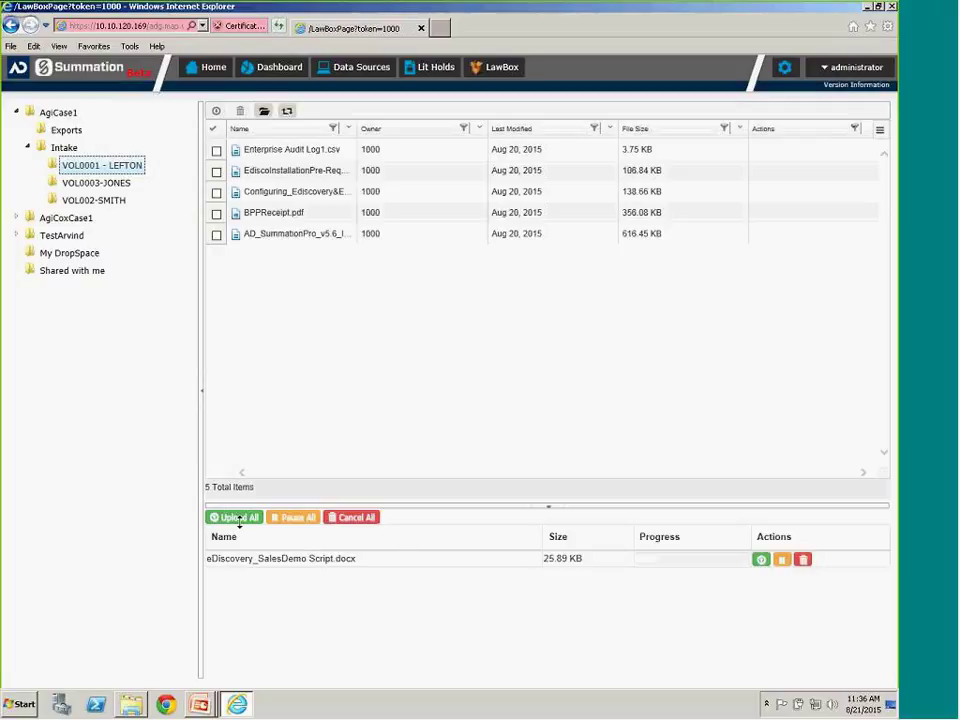
pyautogui.click(761, 562)
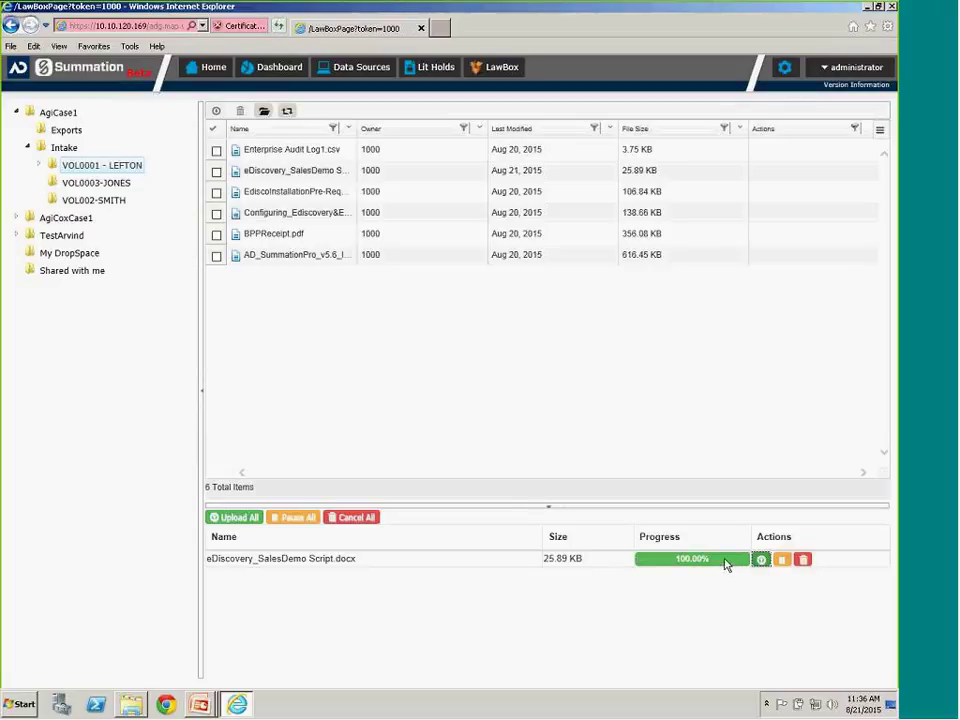
# Try the new folder and add evidence commands without naming a folder or selecting a file.
pyautogui.click(264, 114)
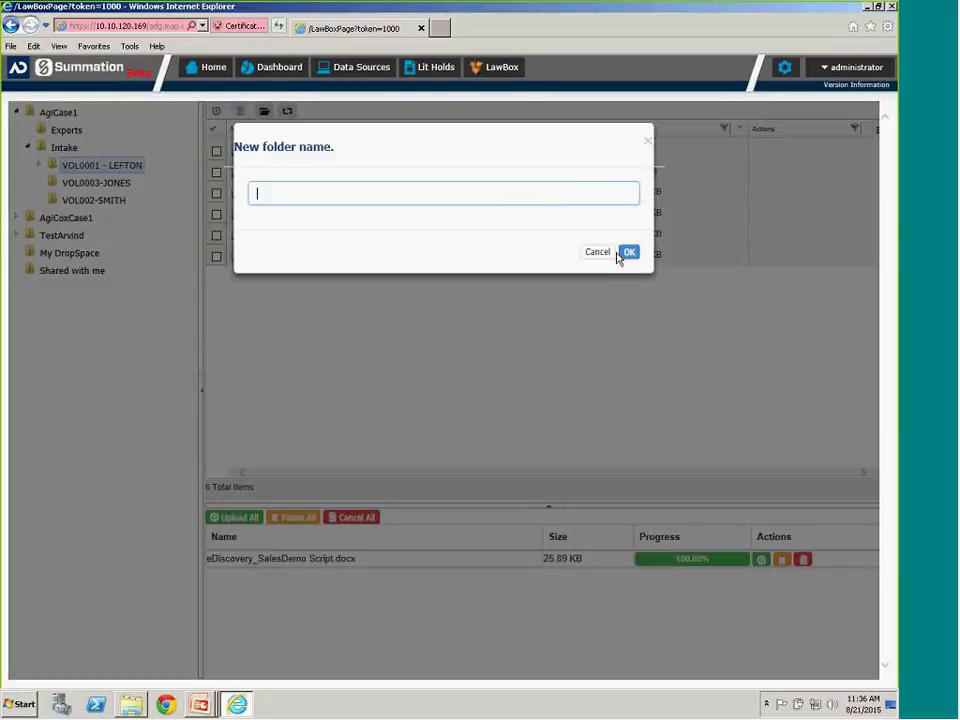
pyautogui.click(598, 253)
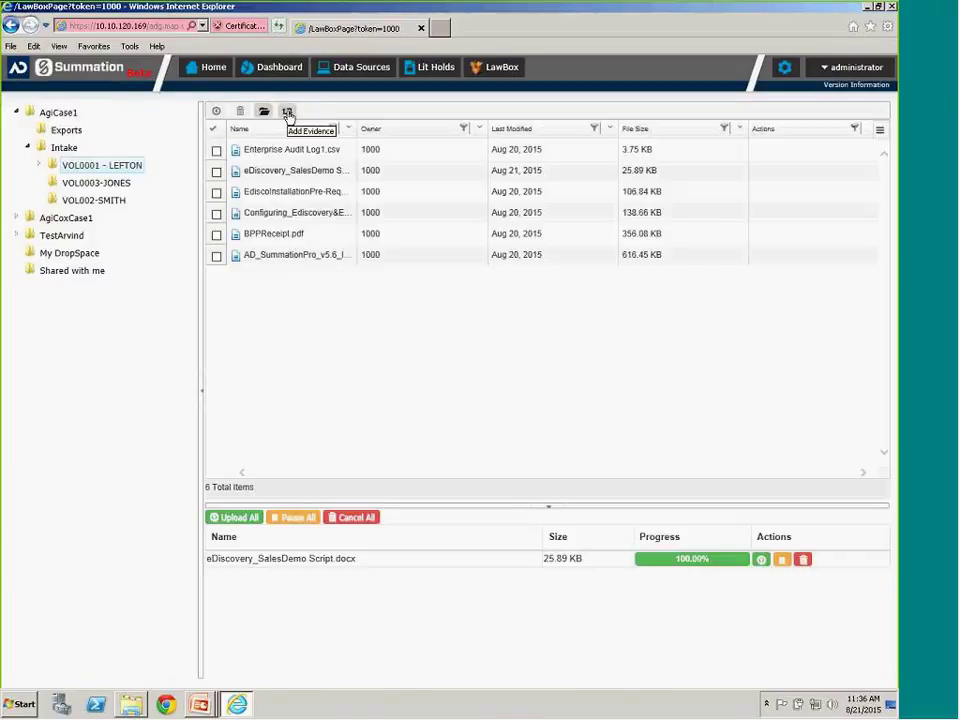
pyautogui.click(287, 112)
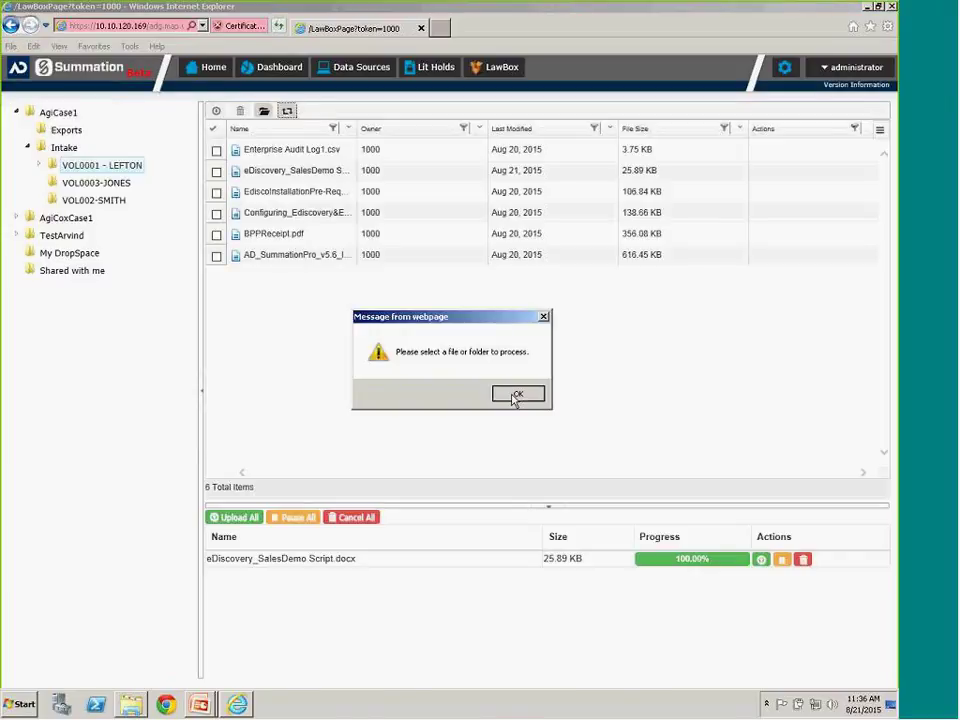
pyautogui.press('Return')
# Review the CSV Import and Individual File(s) methods in the Add Evidence Wizard for Enterprise Audit Log1.csv, and close it.
pyautogui.click(216, 151)
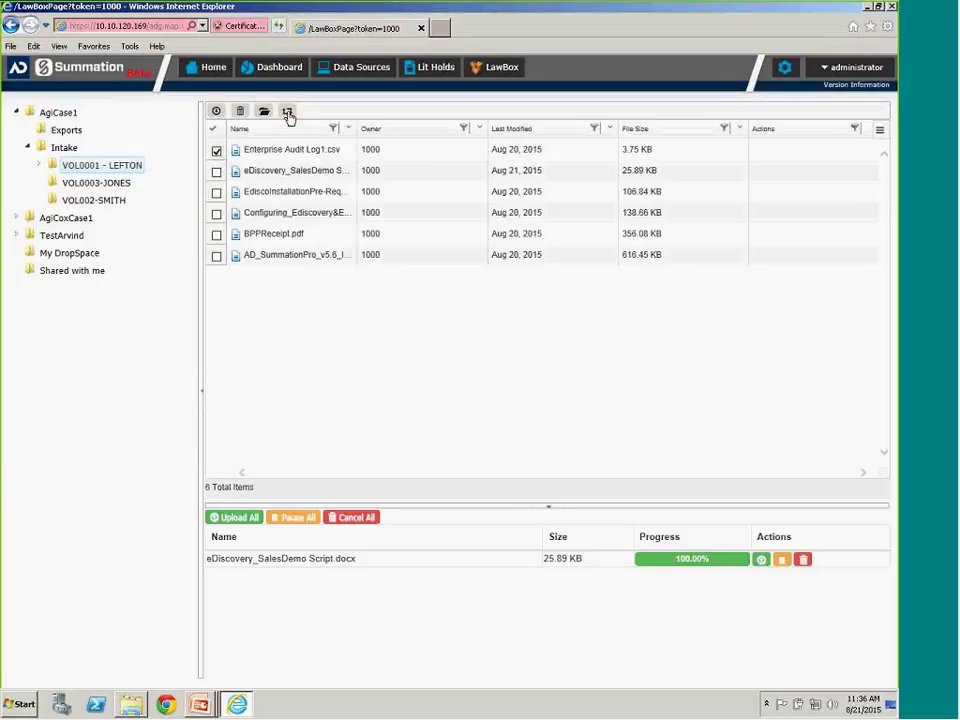
pyautogui.click(287, 112)
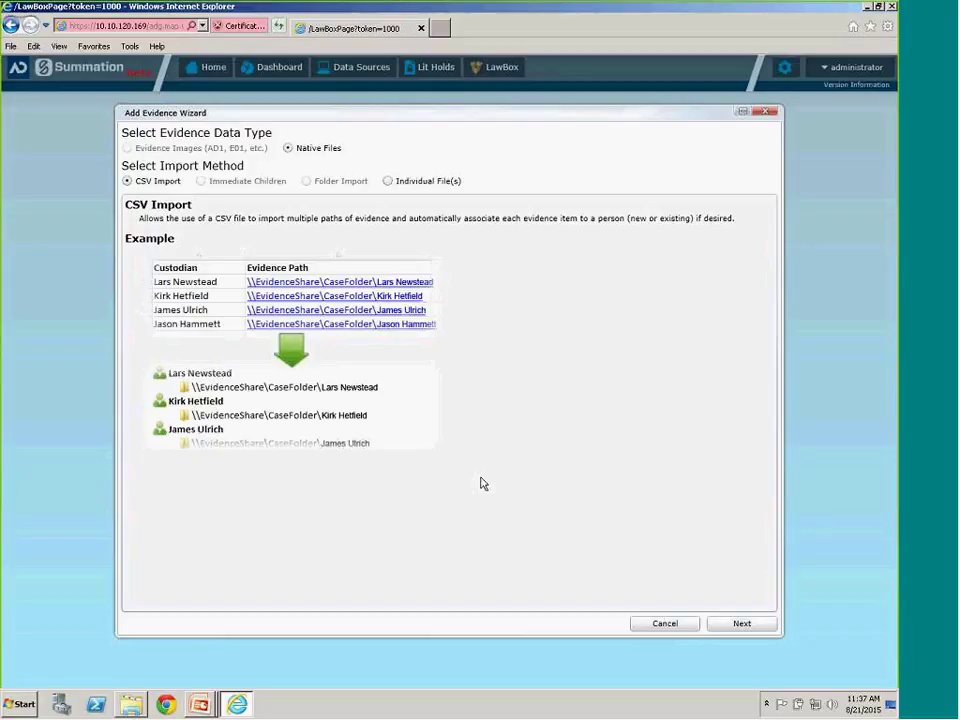
pyautogui.click(388, 181)
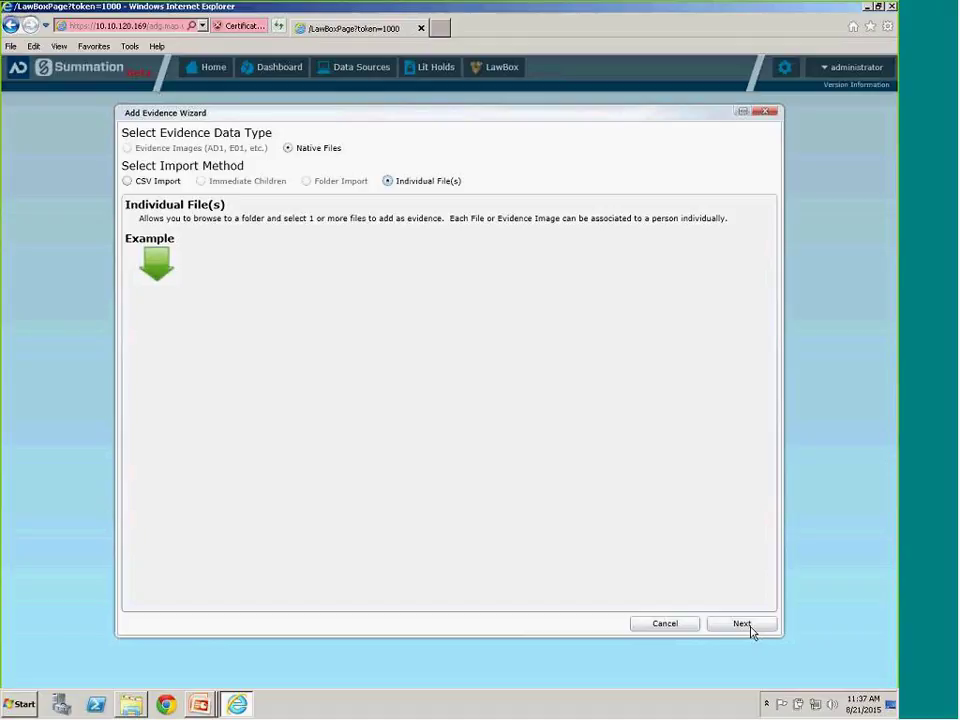
pyautogui.click(767, 113)
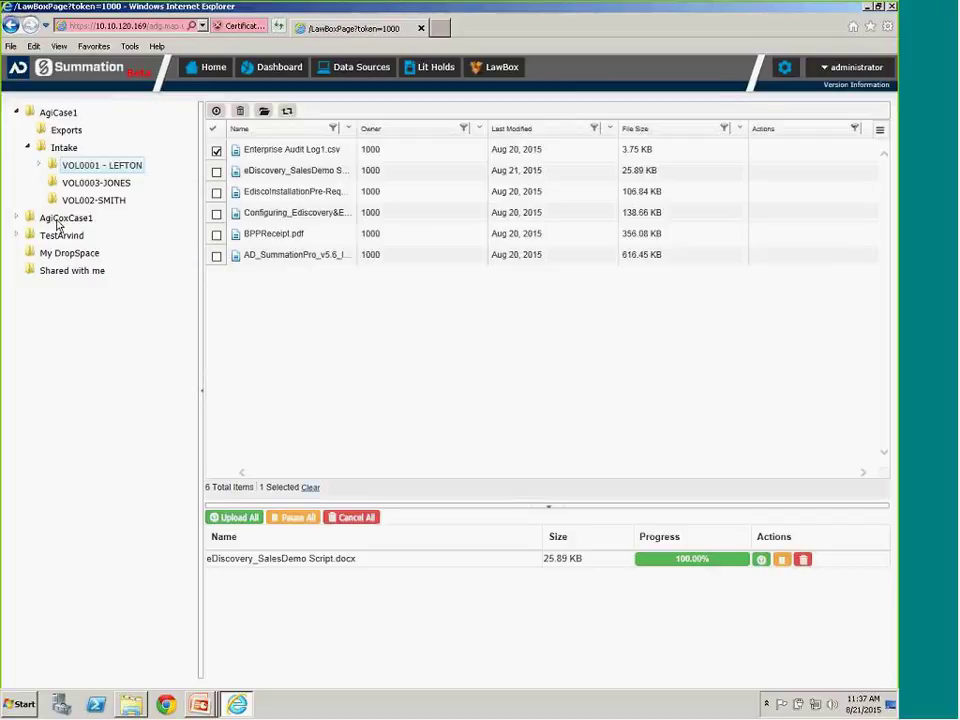
# View AgiCase1's Exports folder, and open the sharing options for emailset 1000001.000001.pdf in My DropSpace.
pyautogui.click(67, 132)
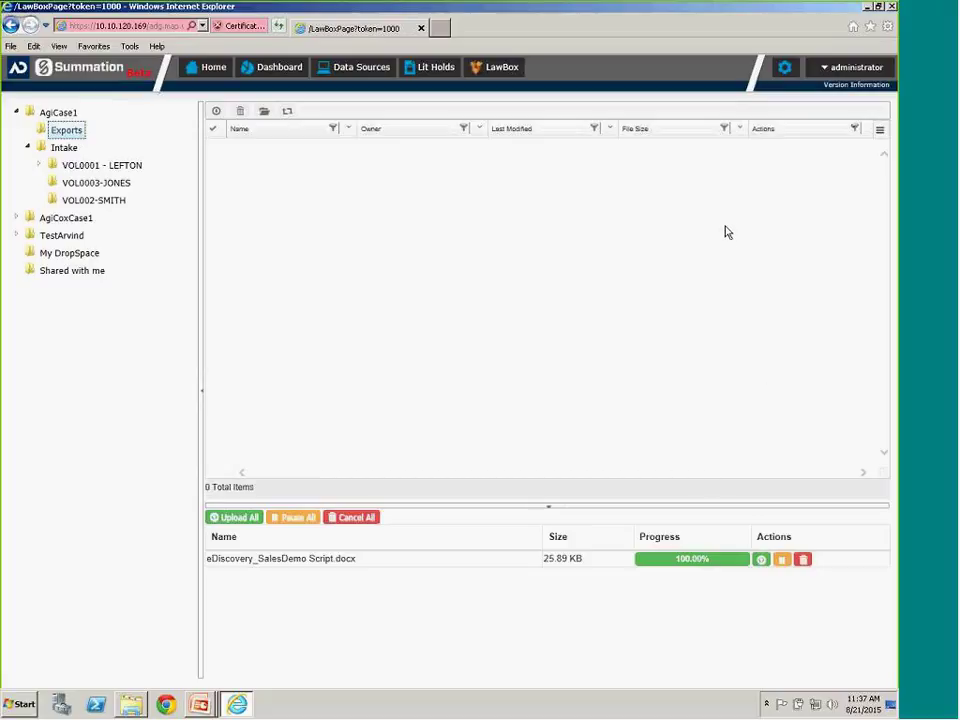
pyautogui.click(70, 254)
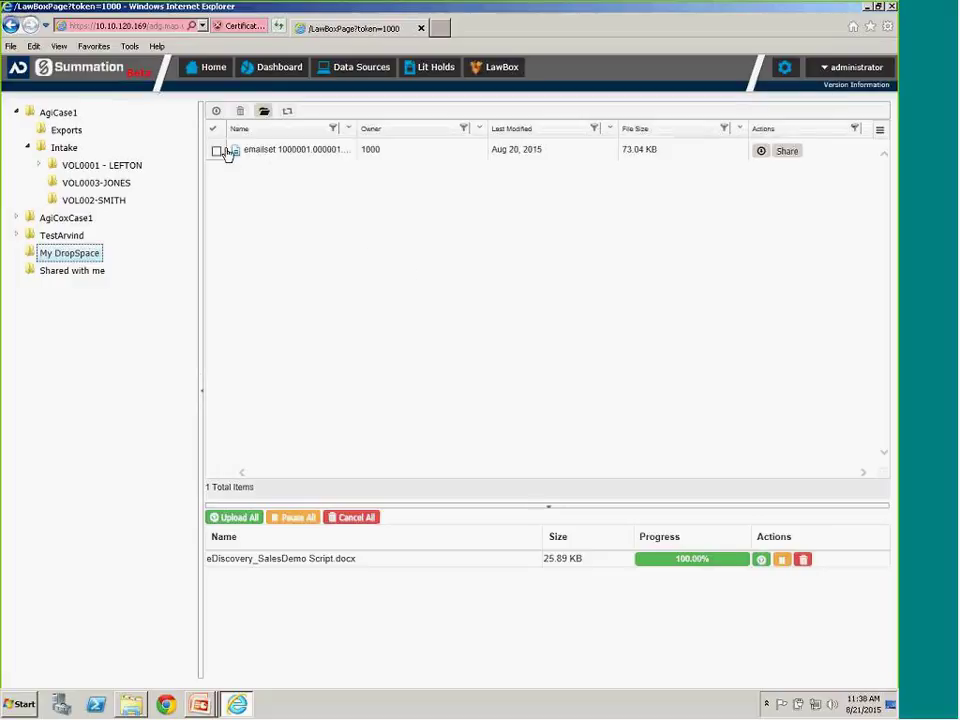
pyautogui.moveTo(776, 154)
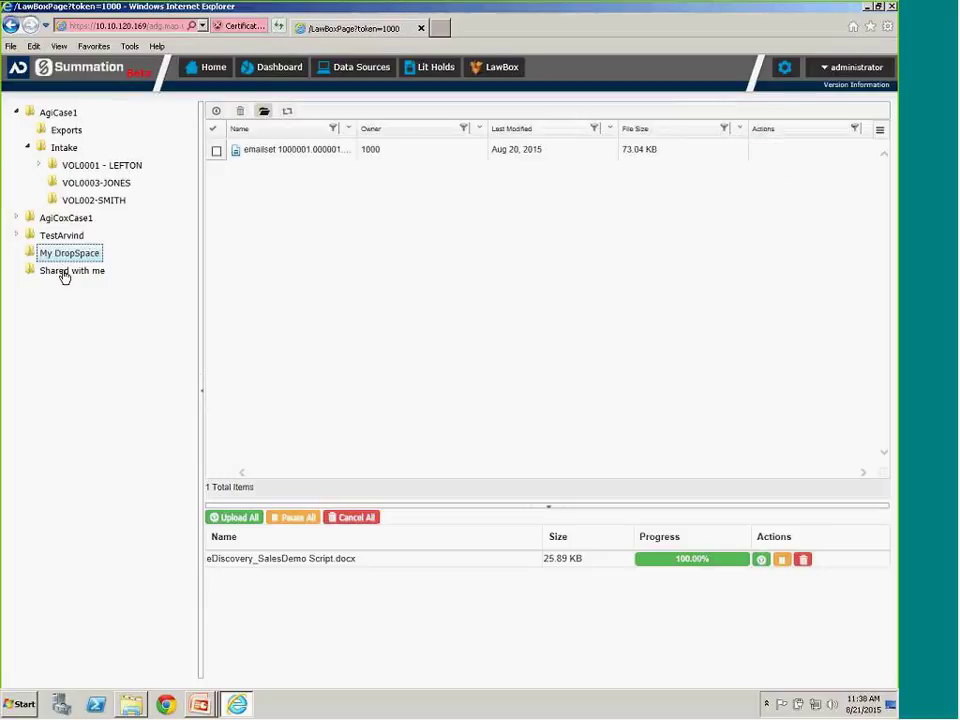
pyautogui.click(787, 154)
pyautogui.click(787, 153)
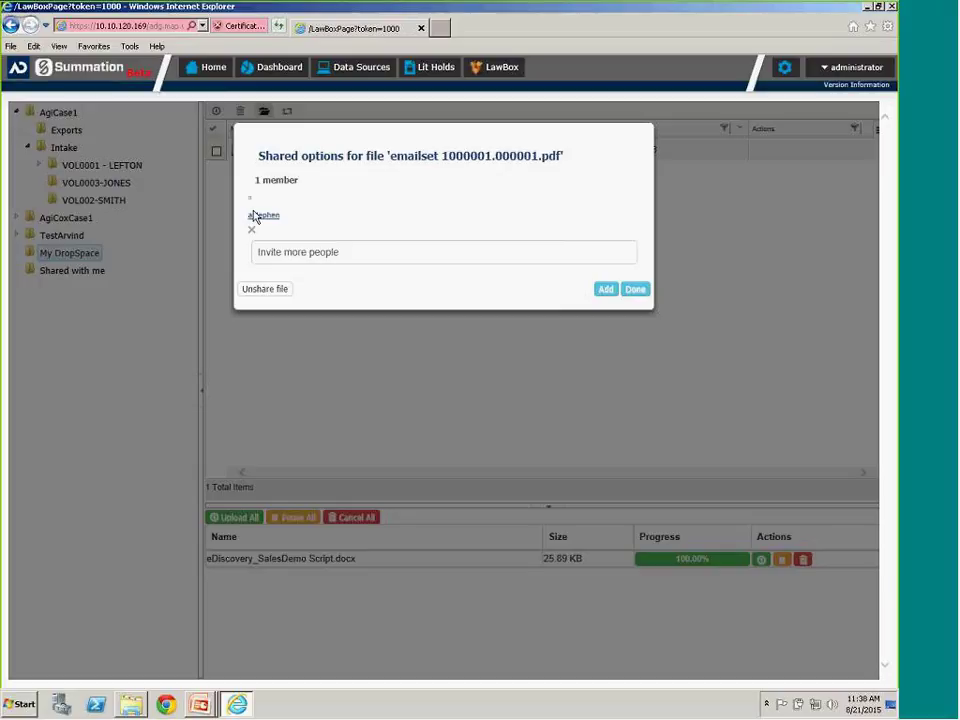
# Try looking up another person to invite to the shared PDF, and close its sharing options.
pyautogui.click(291, 255)
pyautogui.write('ag')
pyautogui.press('BackSpace')
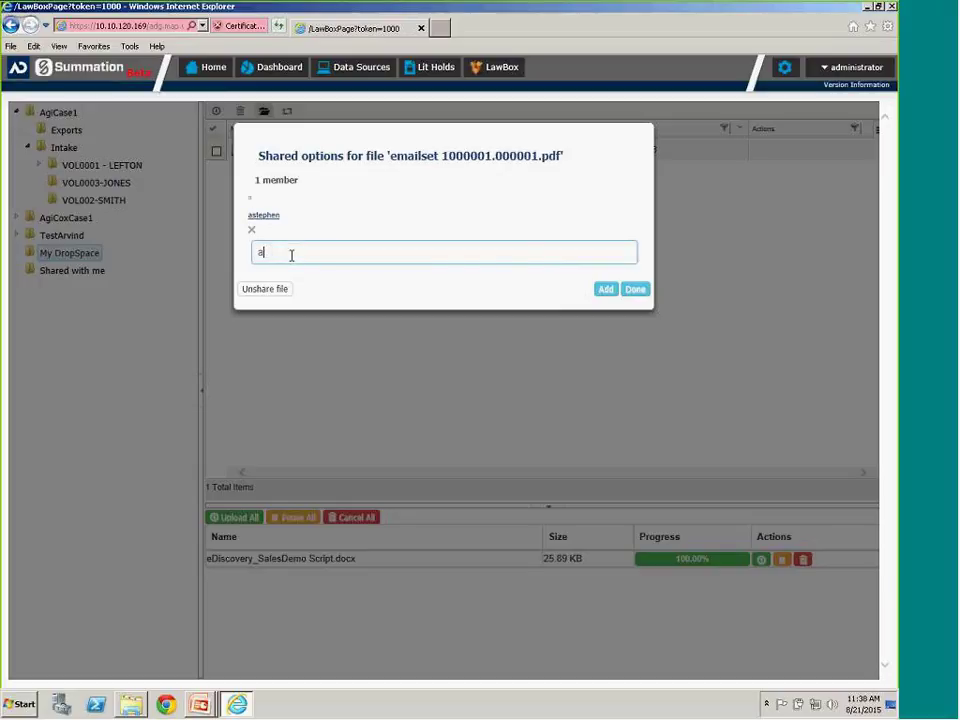
pyautogui.press('BackSpace')
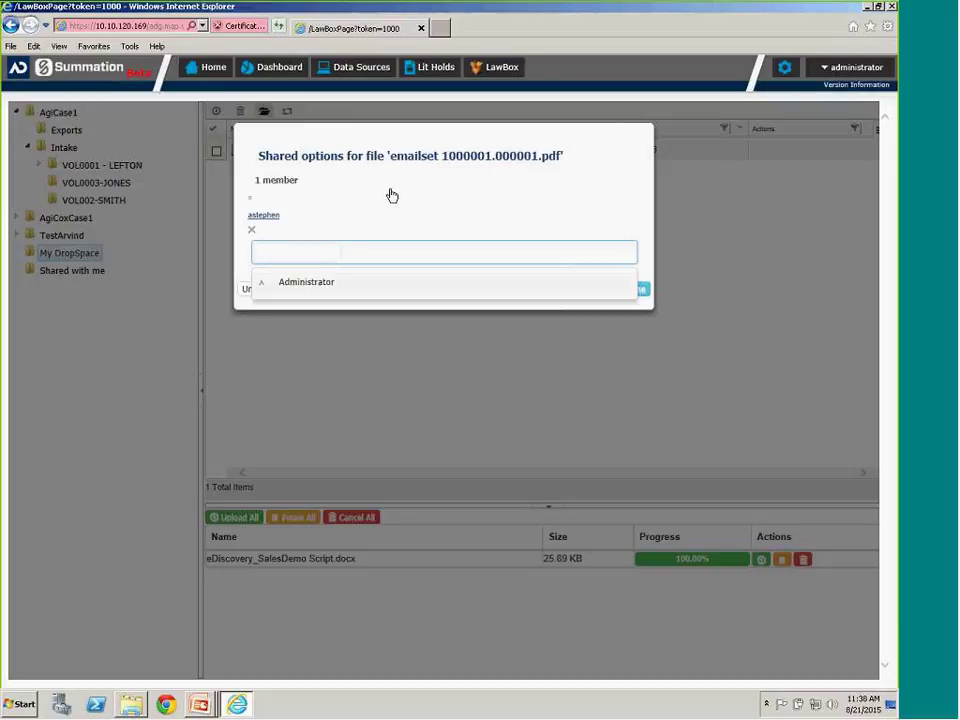
pyautogui.click(660, 280)
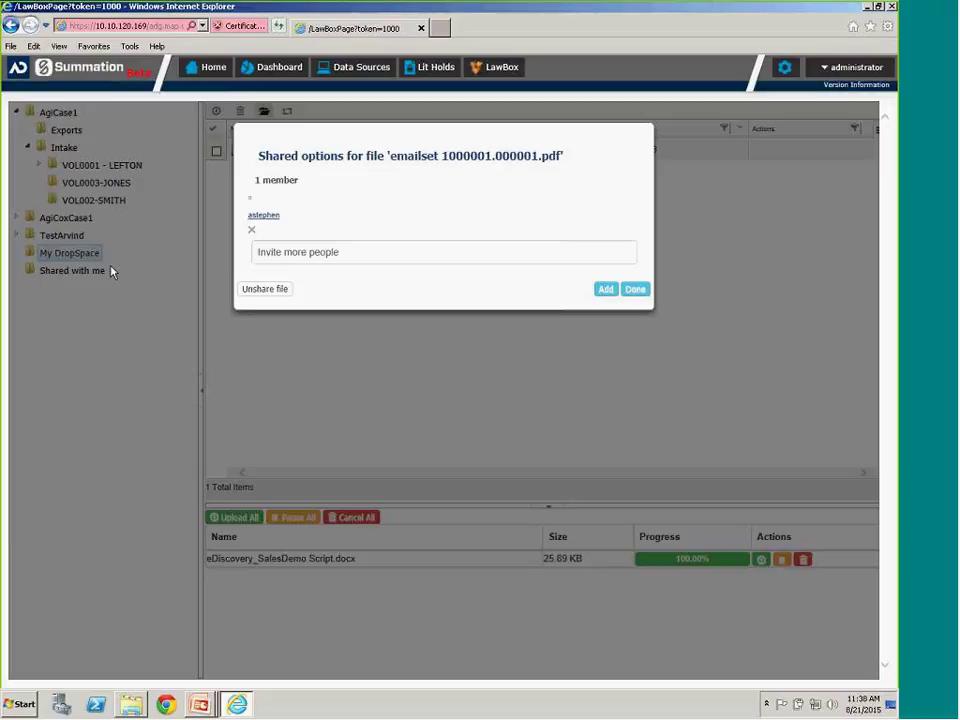
pyautogui.click(636, 290)
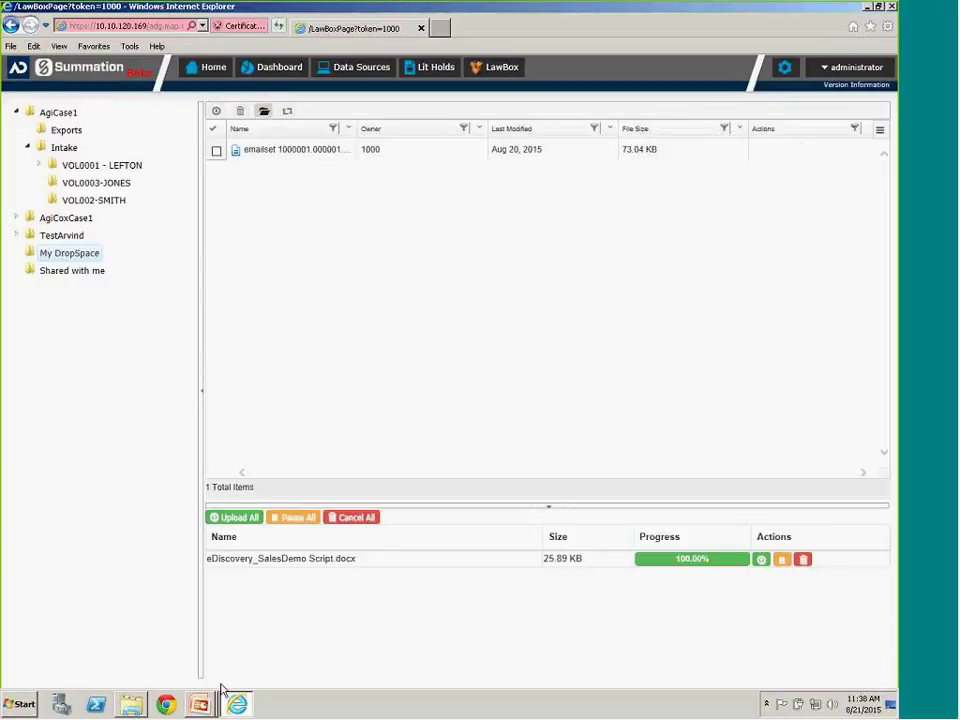
# Open the cross-project search on the Home page and select AgiCase1 and AgiCoxCase1 as the projects to search.
pyautogui.click(214, 70)
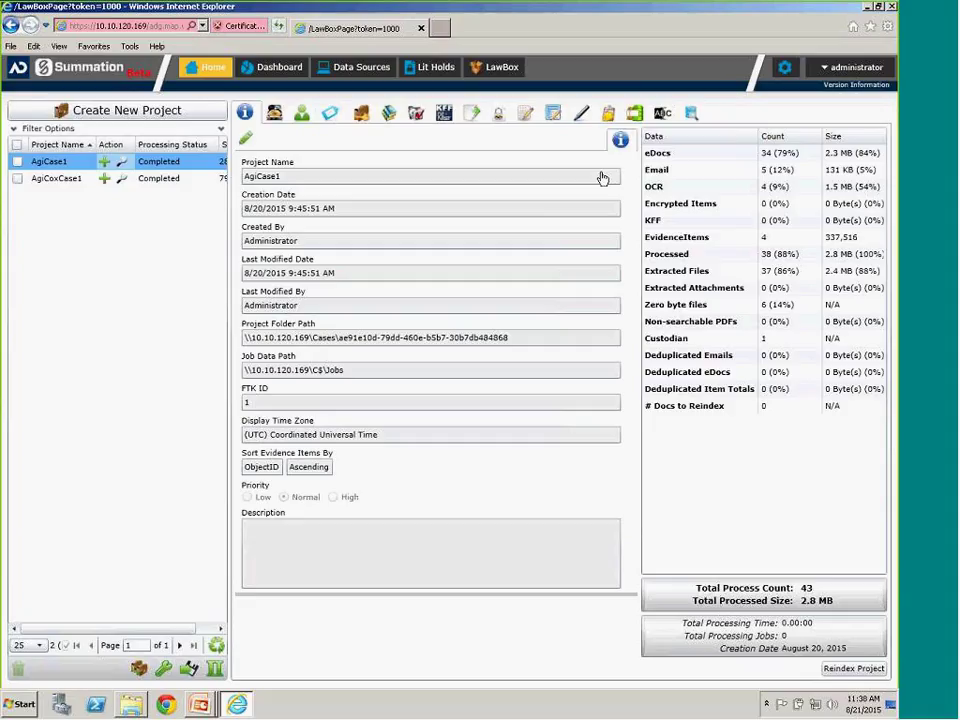
pyautogui.click(691, 114)
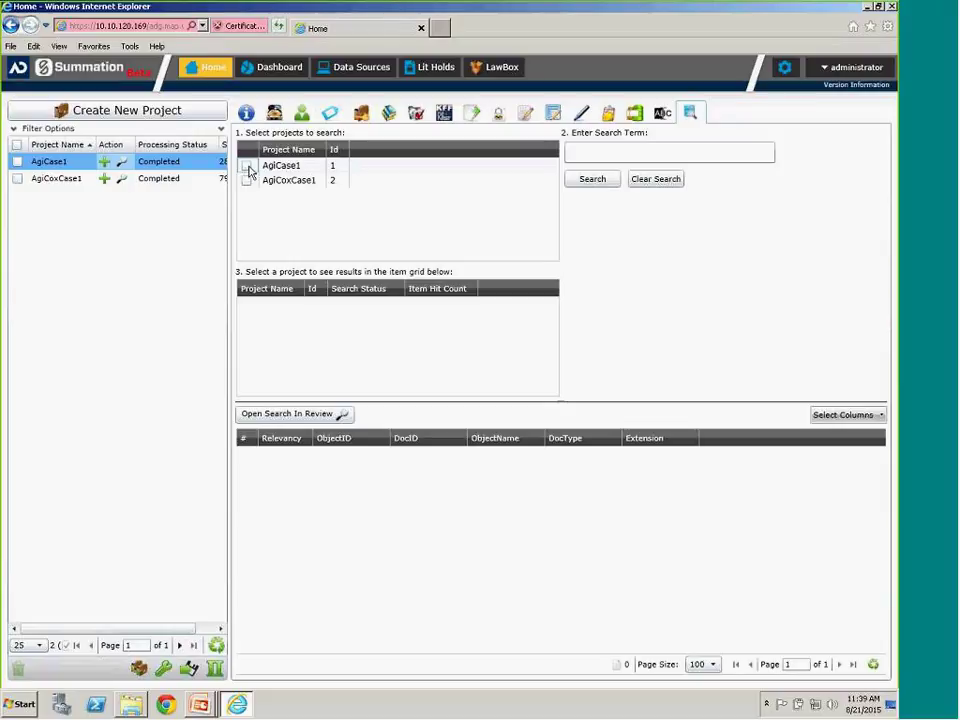
pyautogui.click(247, 166)
pyautogui.click(247, 180)
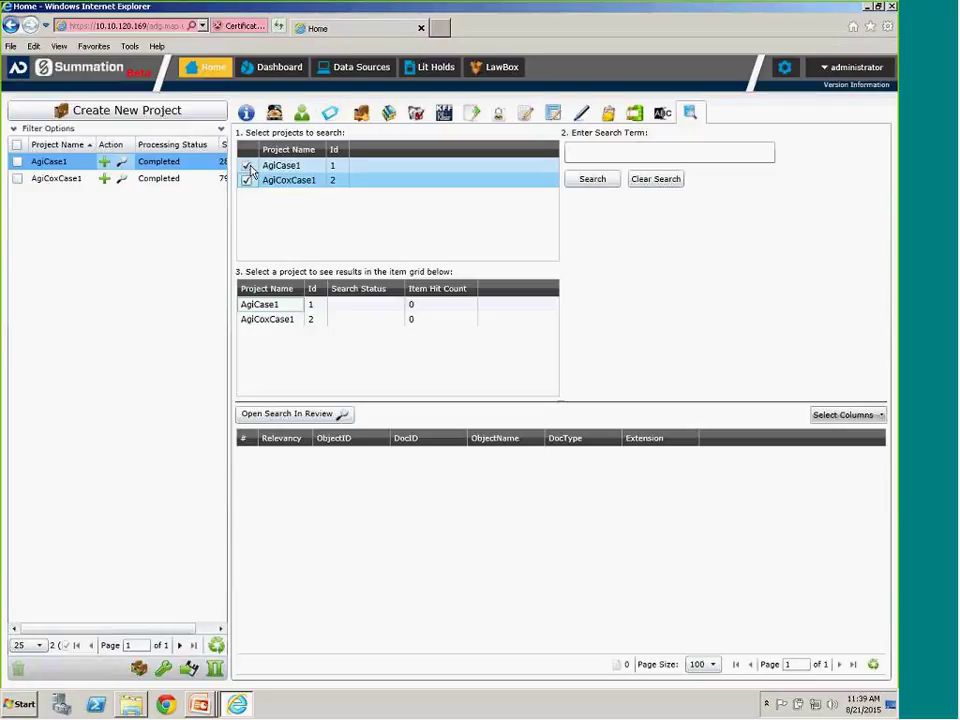
# Search both selected projects for "test" and show the results of AgiCoxCase1 in the item grid.
pyautogui.click(609, 153)
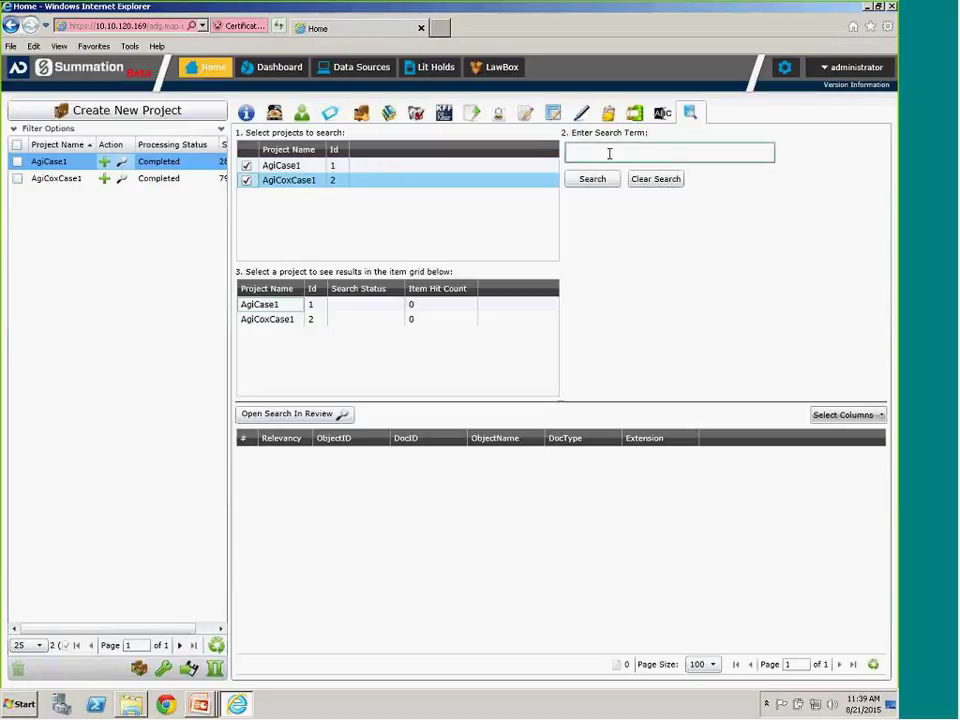
pyautogui.write('test')
pyautogui.click(591, 180)
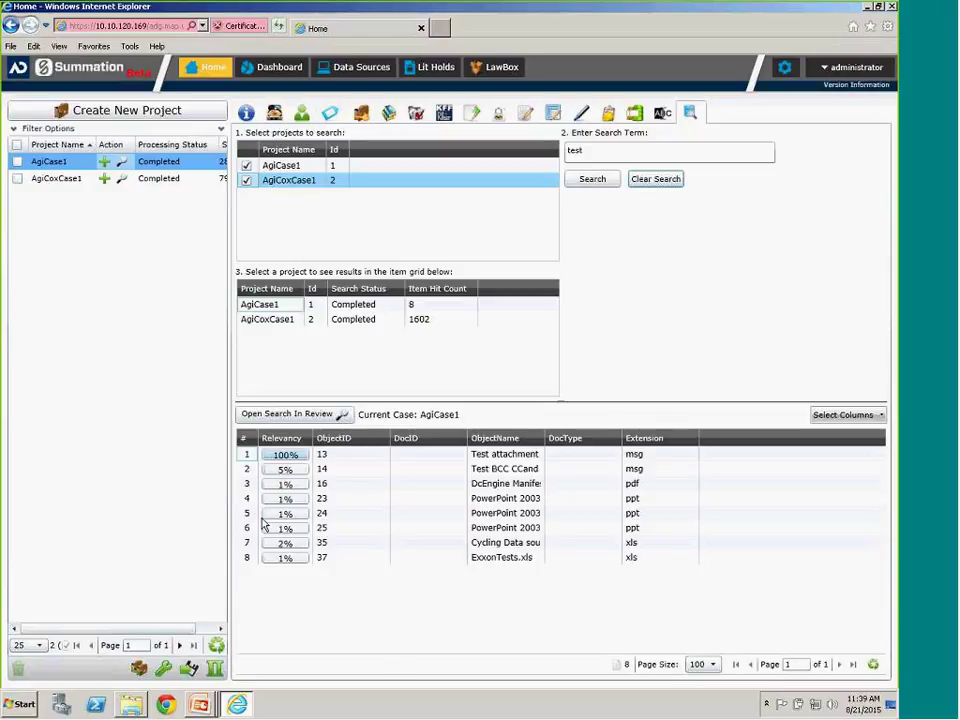
pyautogui.click(288, 322)
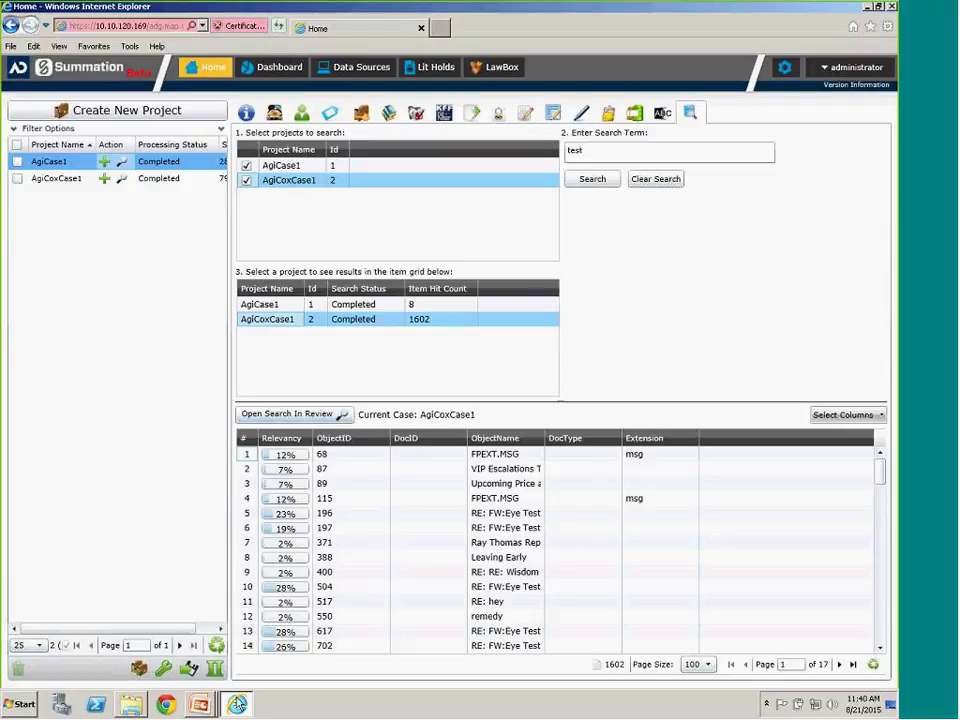
# Switch to the open PowerPoint presentation.
pyautogui.moveTo(200, 705)
pyautogui.click(175, 656)
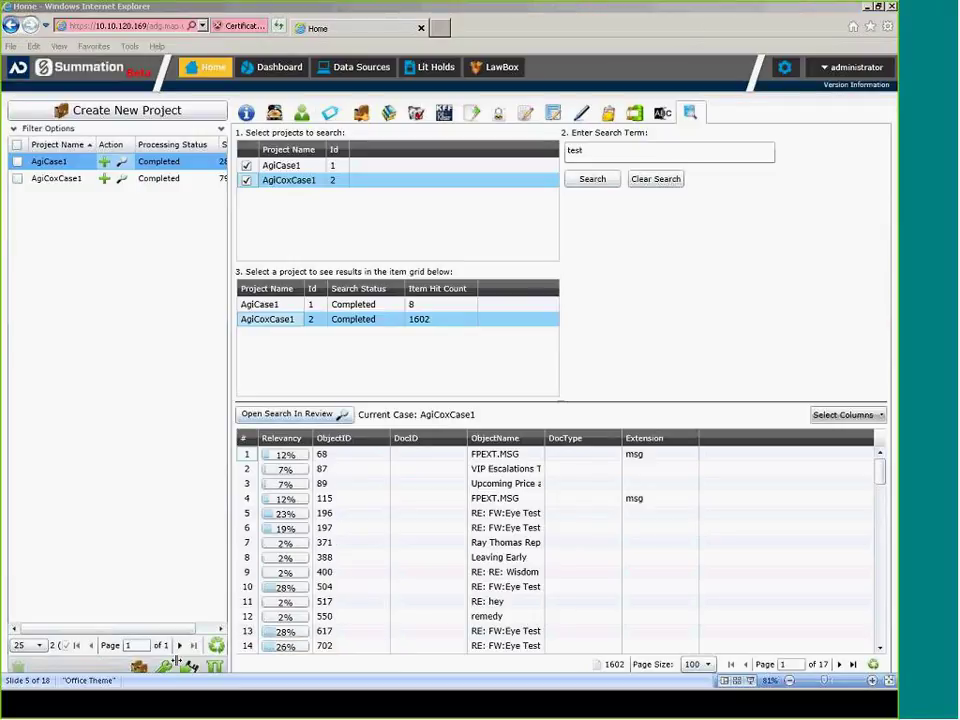
# Display the Live Demo slide, slide 16, of the presentation and minimize PowerPoint to reach the desktop.
pyautogui.scroll(-10, 107, 506)
pyautogui.click(107, 506)
pyautogui.click(107, 400)
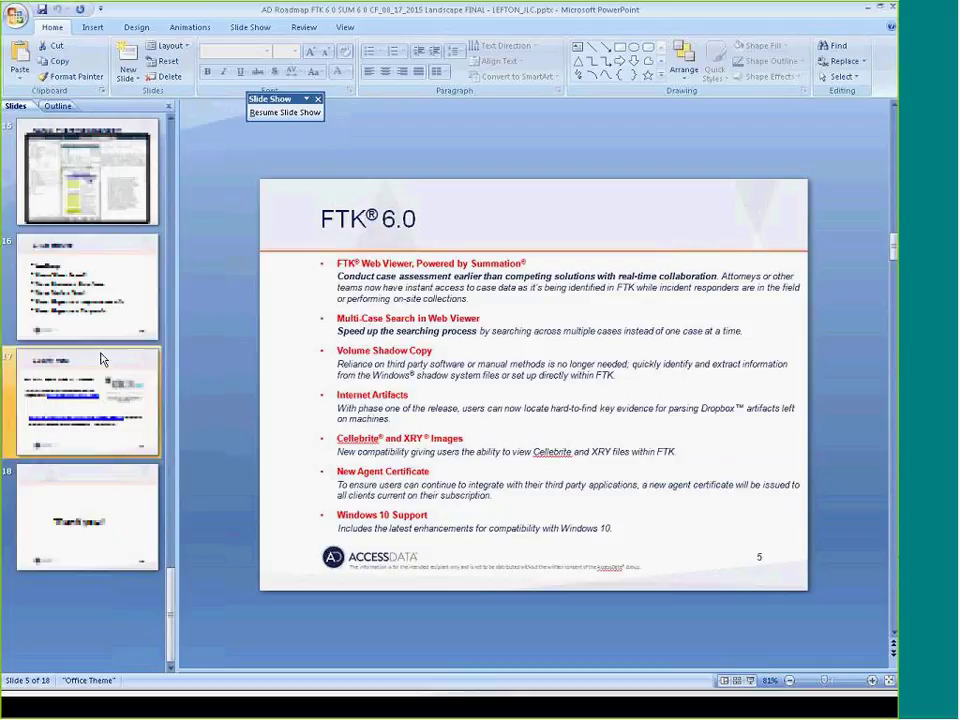
pyautogui.click(107, 297)
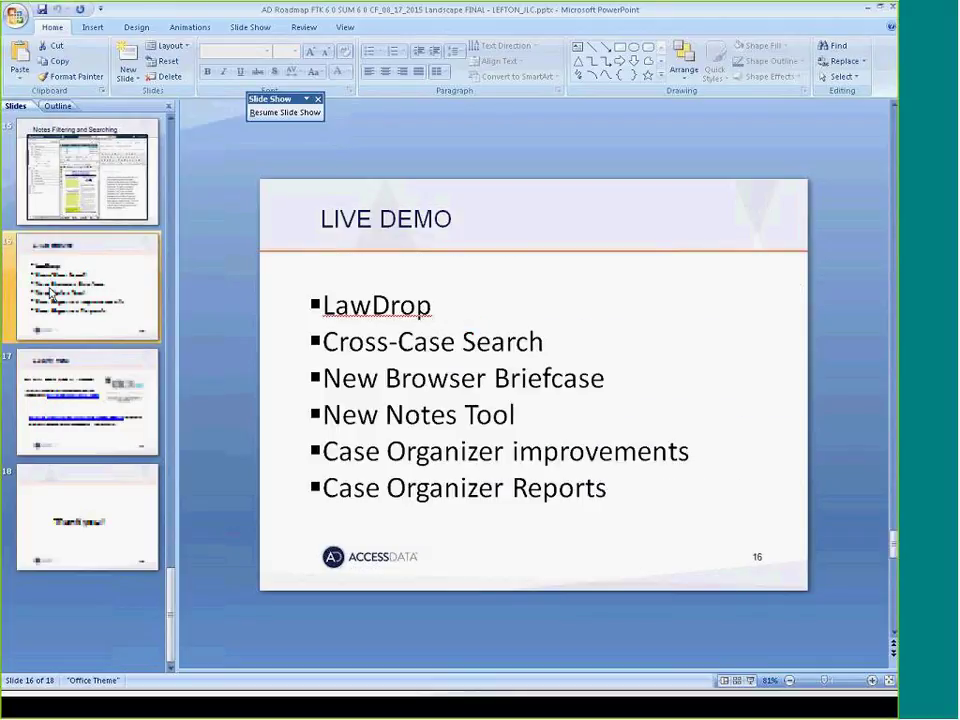
pyautogui.click(866, 7)
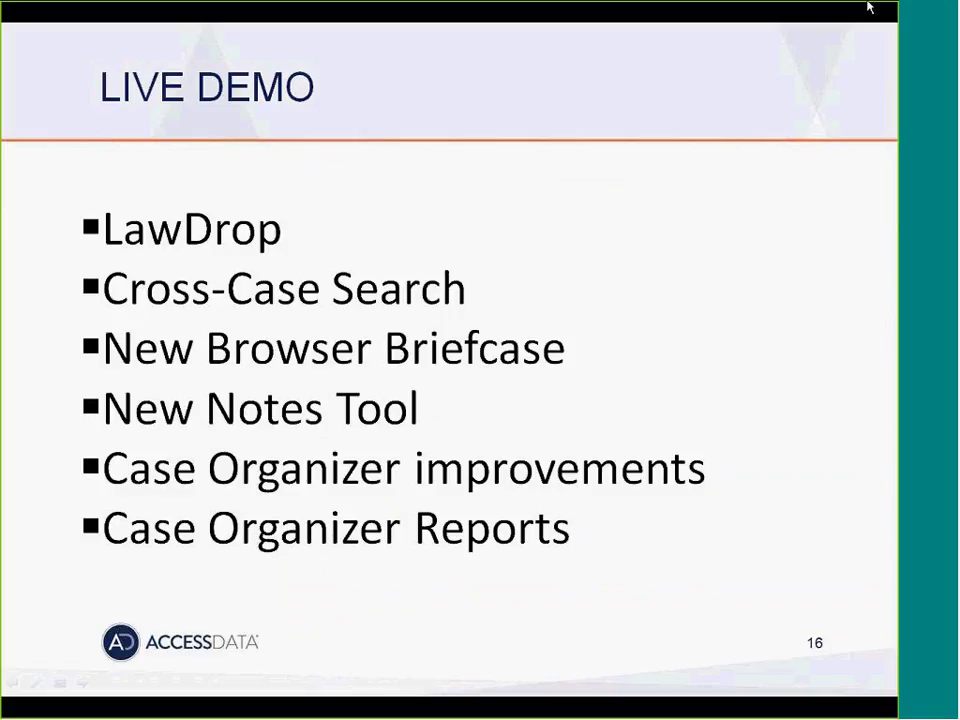
pyautogui.press('Right')
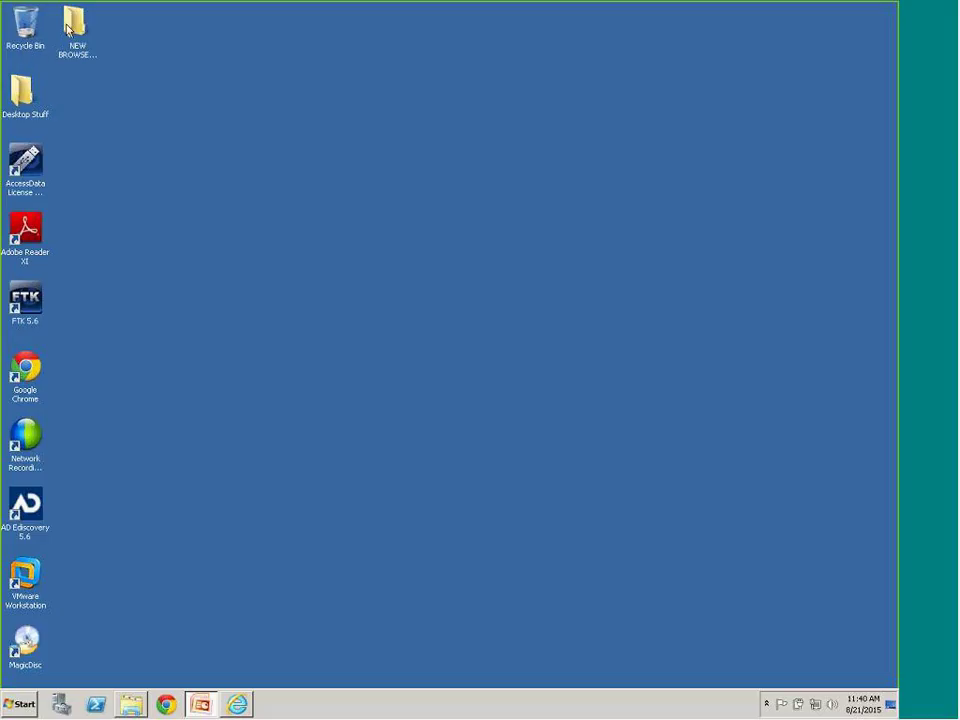
# Run BrowserBriefcase.exe as administrator from folder 2 inside the NEW BROWSER BRIEFCASE desktop folder, and preview document 000005 in the maximized window.
pyautogui.doubleClick(69, 31)
pyautogui.doubleClick(398, 90)
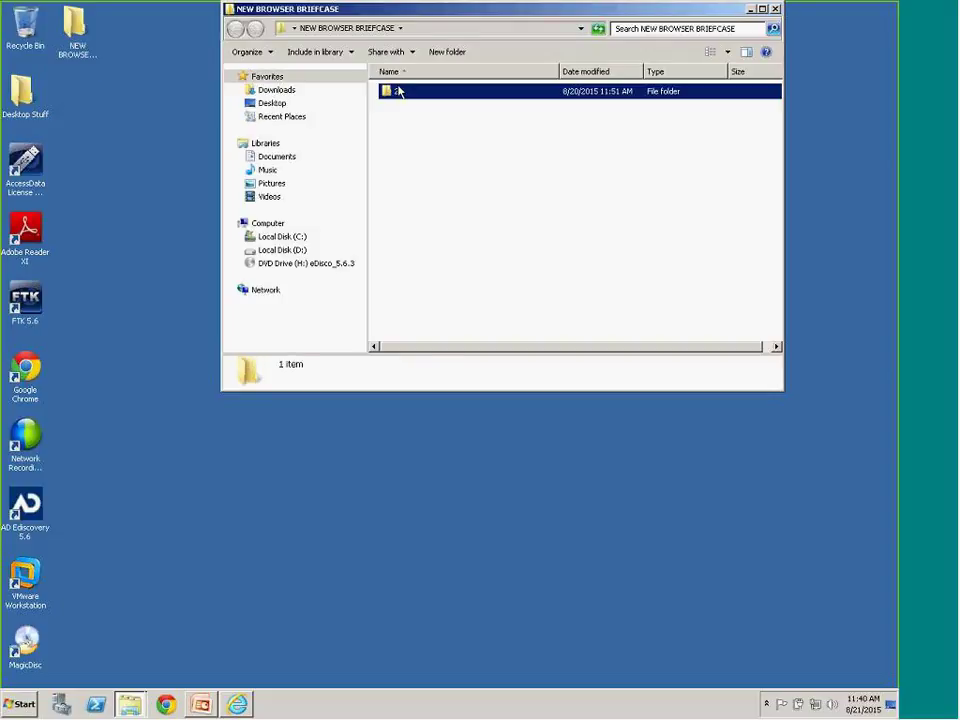
pyautogui.rightClick(430, 184)
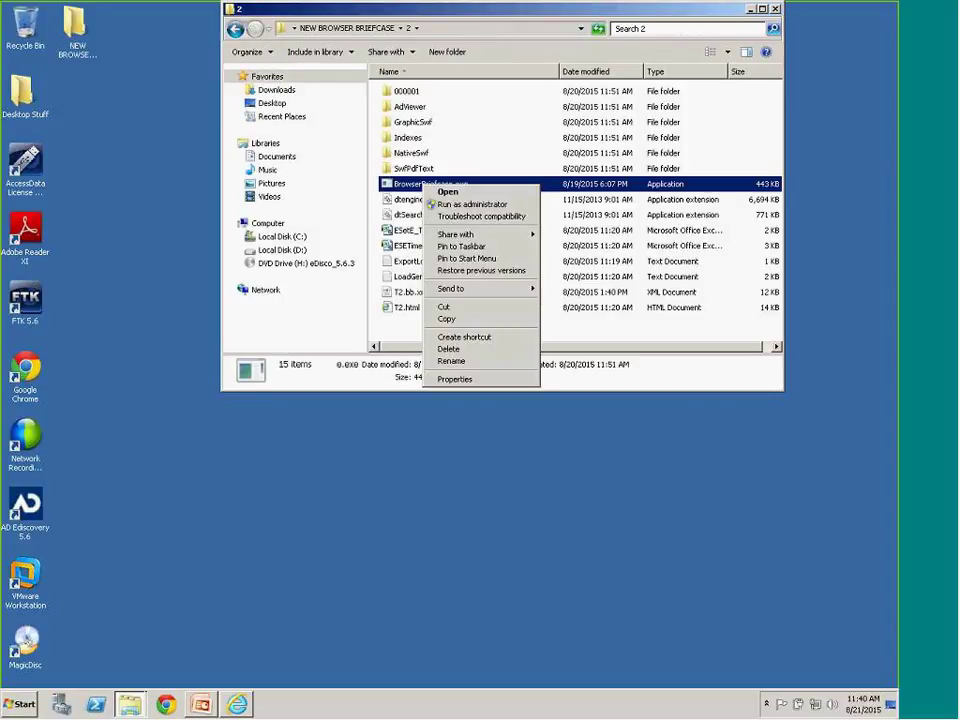
pyautogui.click(490, 205)
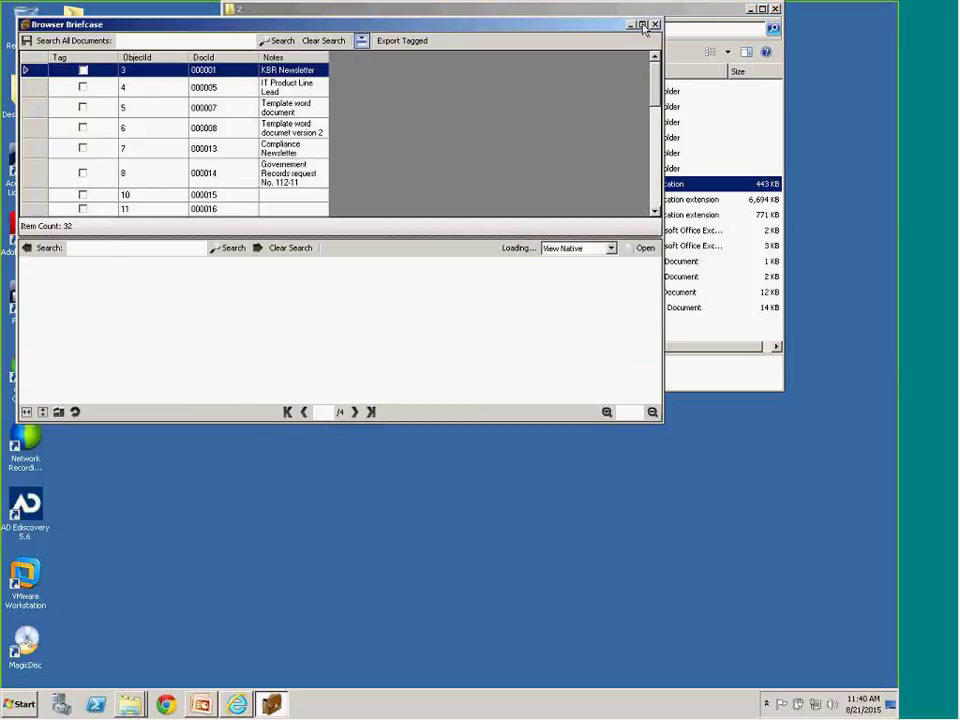
pyautogui.click(642, 24)
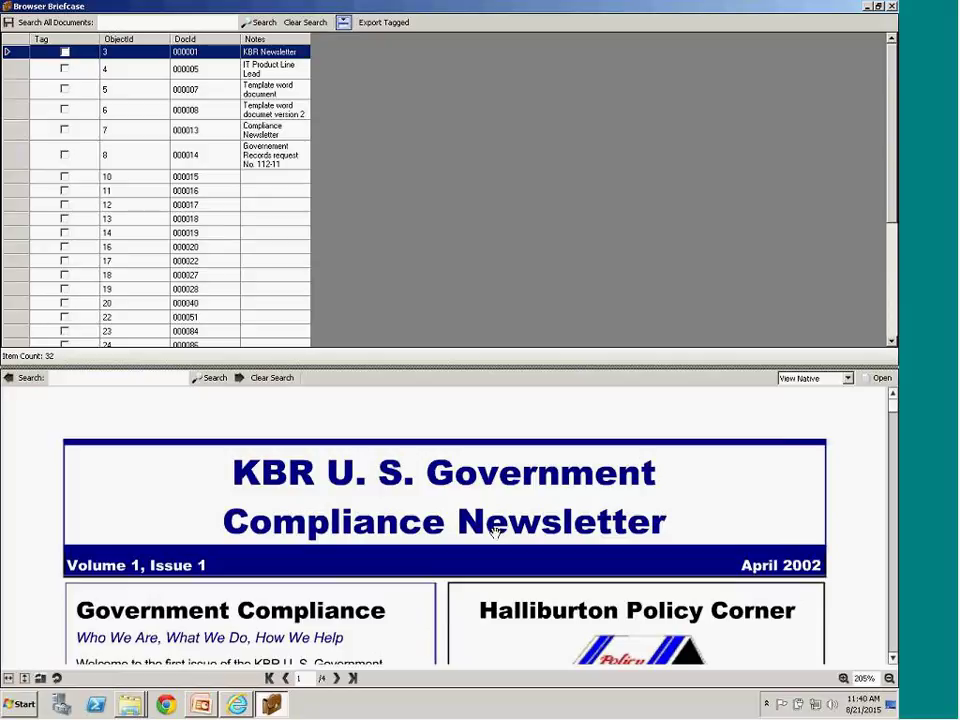
pyautogui.click(199, 72)
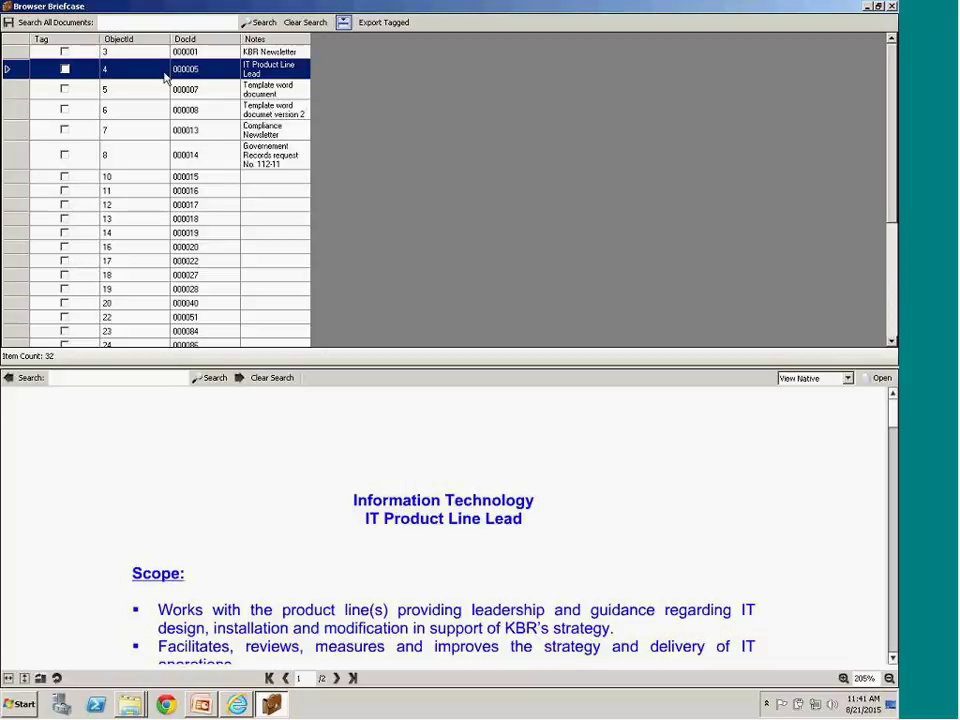
# Search all briefcase documents for "test" and enlarge the document viewer pane.
pyautogui.click(180, 22)
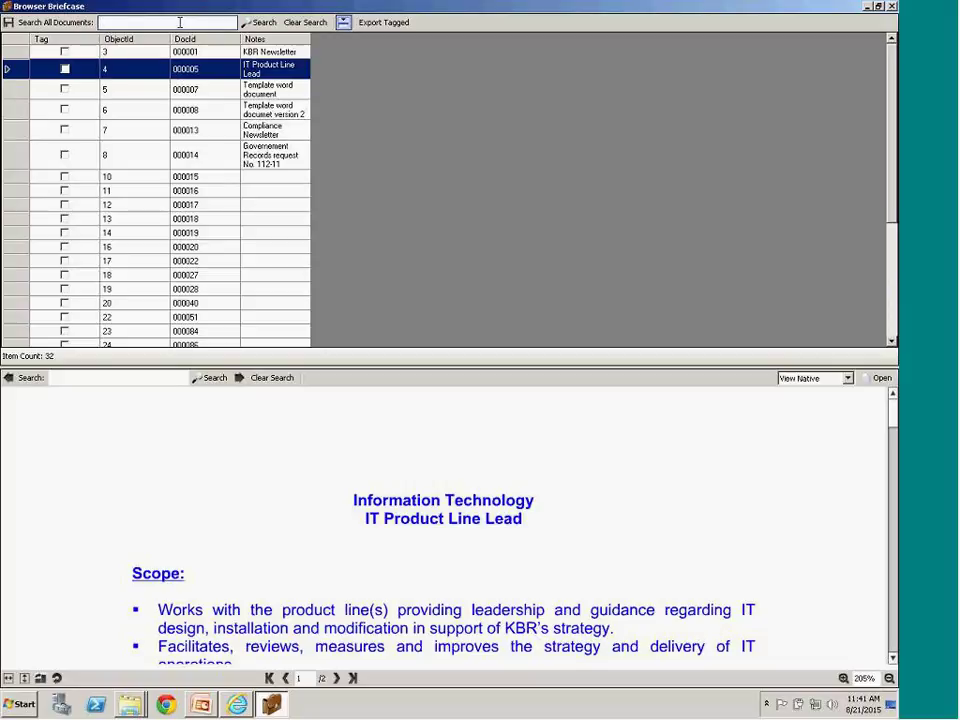
pyautogui.write('test')
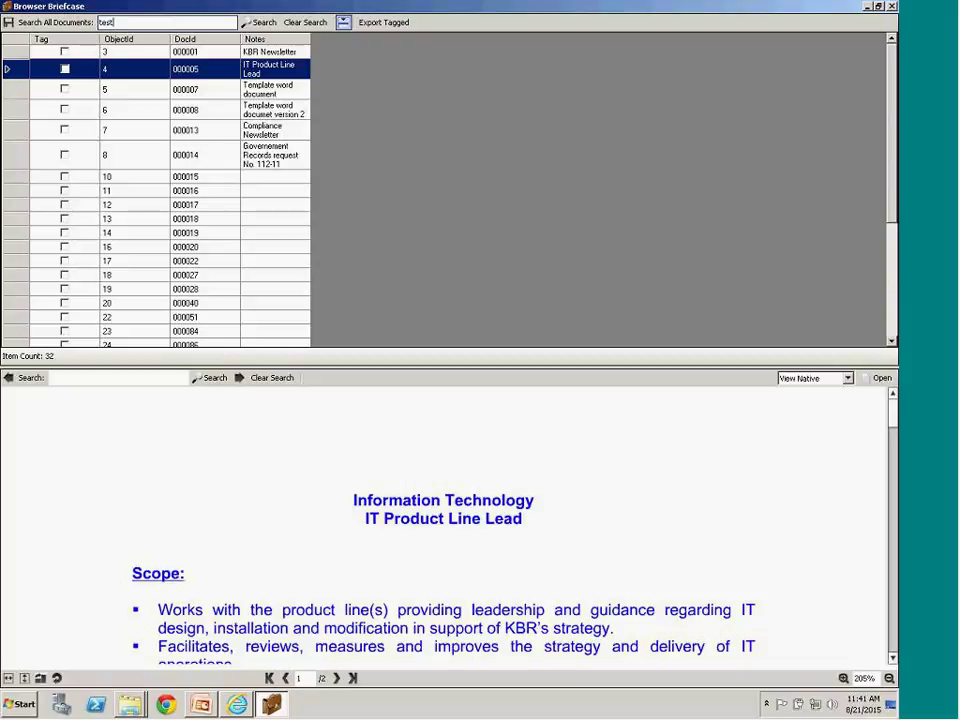
pyautogui.press('Return')
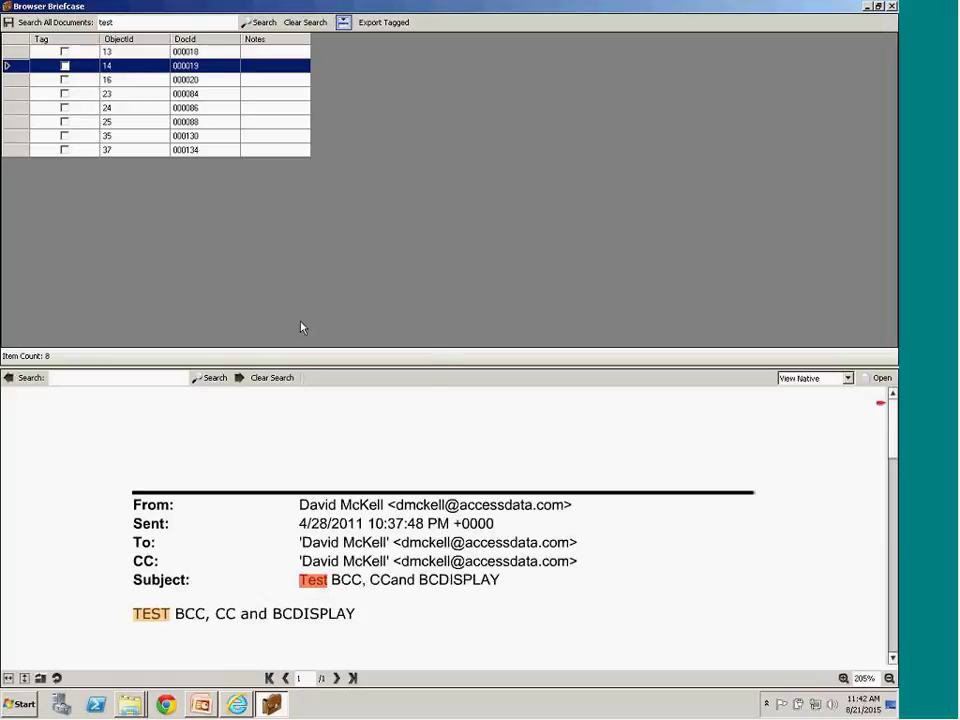
pyautogui.moveTo(440, 368); pyautogui.dragTo(443, 213)
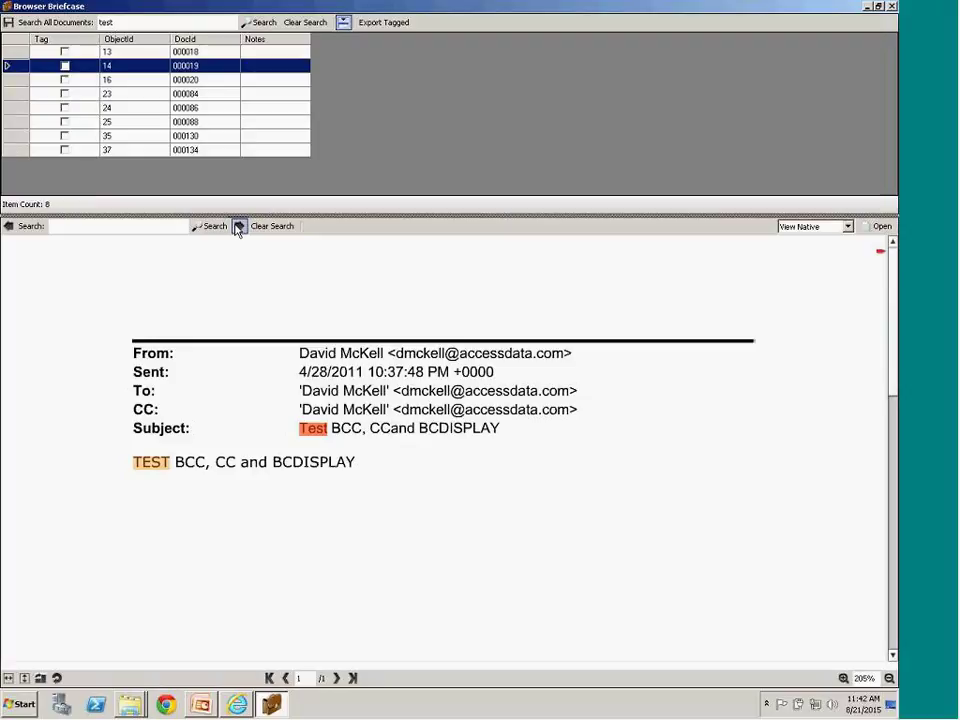
# Close Browser Briefcase with its folder window minimized, and switch to the Live Demo slide in PowerPoint.
pyautogui.click(893, 8)
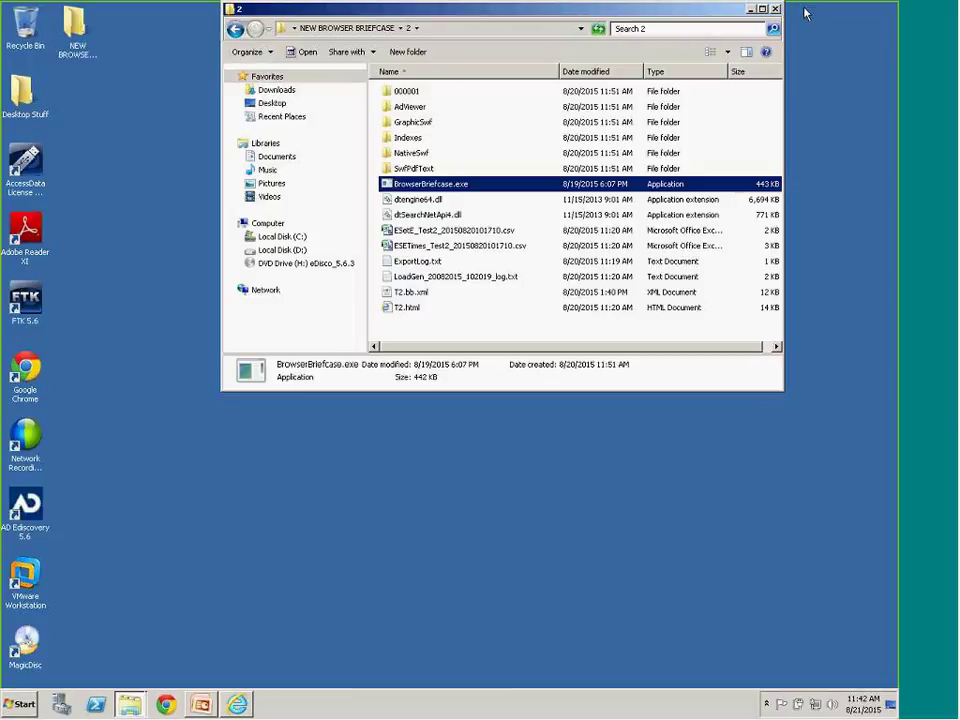
pyautogui.click(749, 10)
pyautogui.click(201, 705)
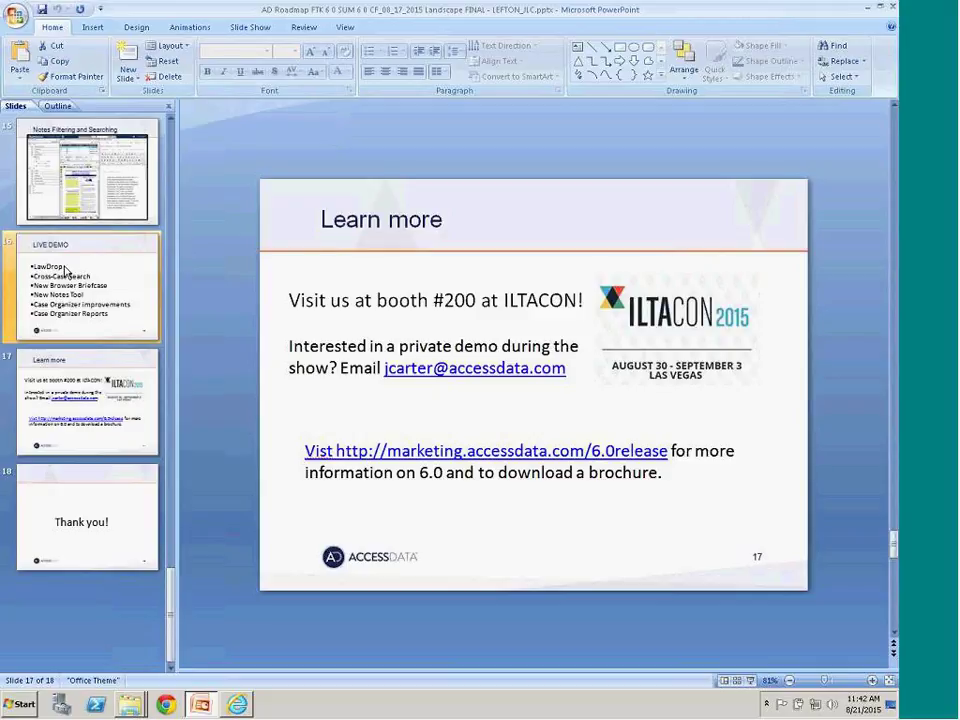
pyautogui.click(65, 270)
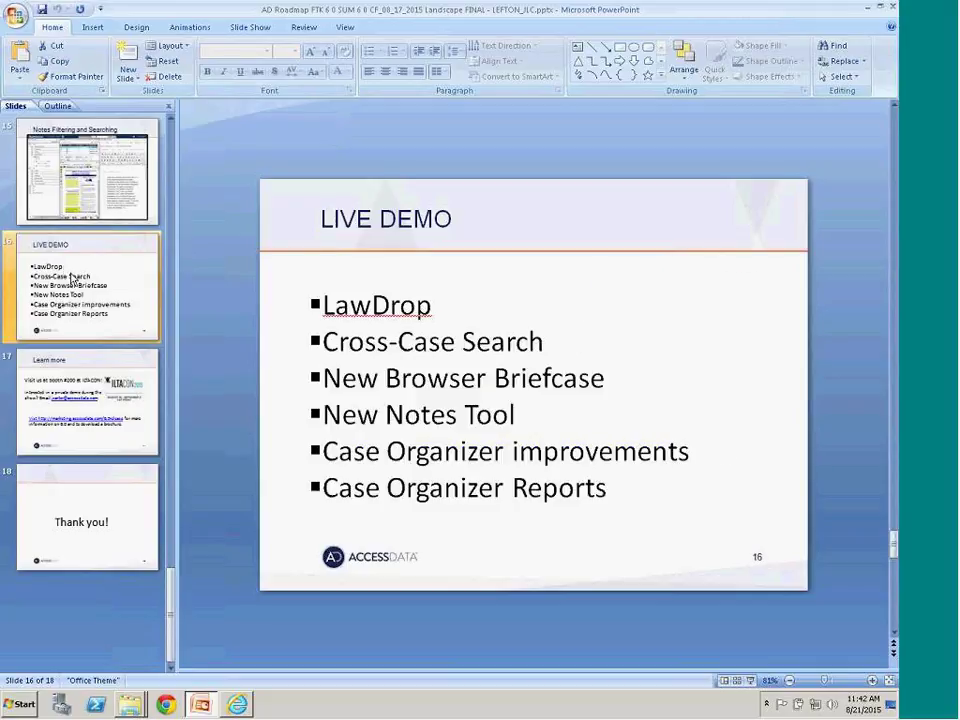
# Switch to Summation in Internet Explorer and open the AgiCase1 project for review.
pyautogui.click(867, 11)
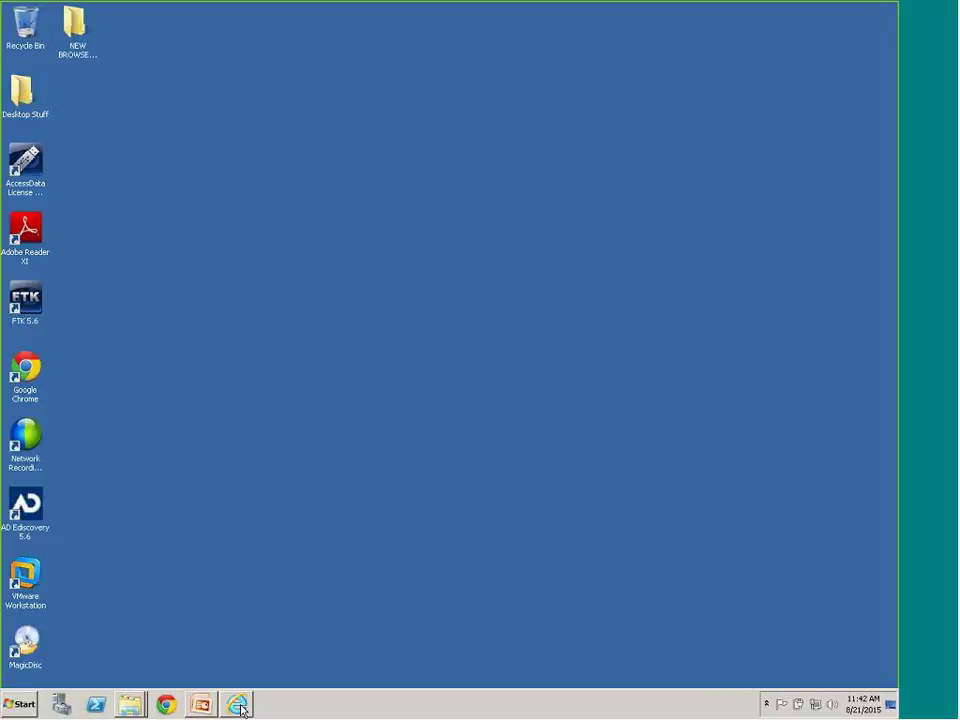
pyautogui.click(238, 706)
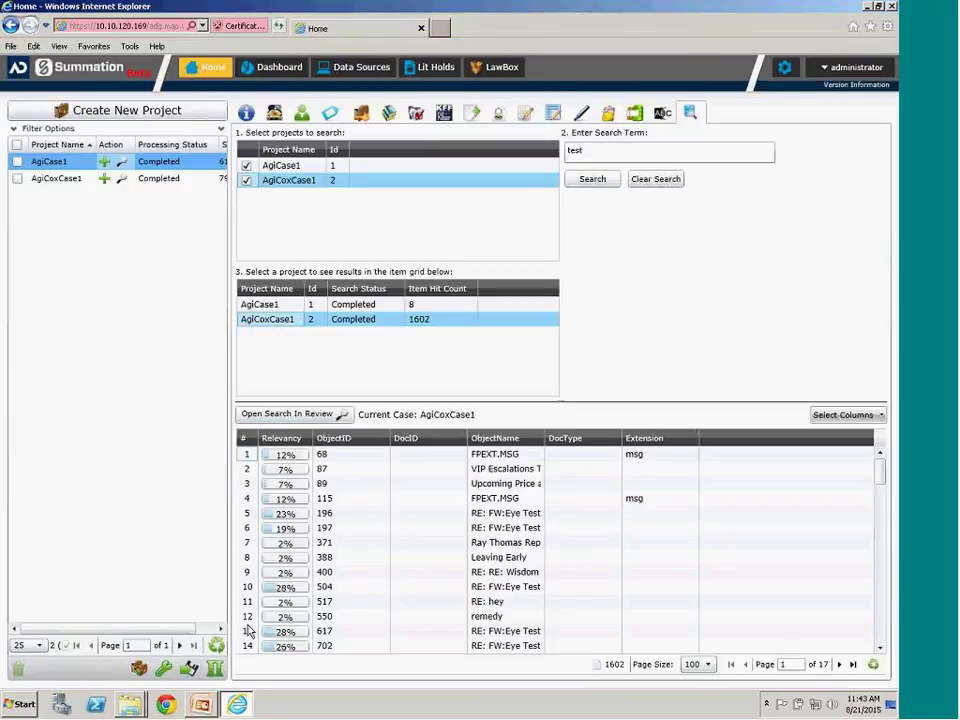
pyautogui.click(249, 632)
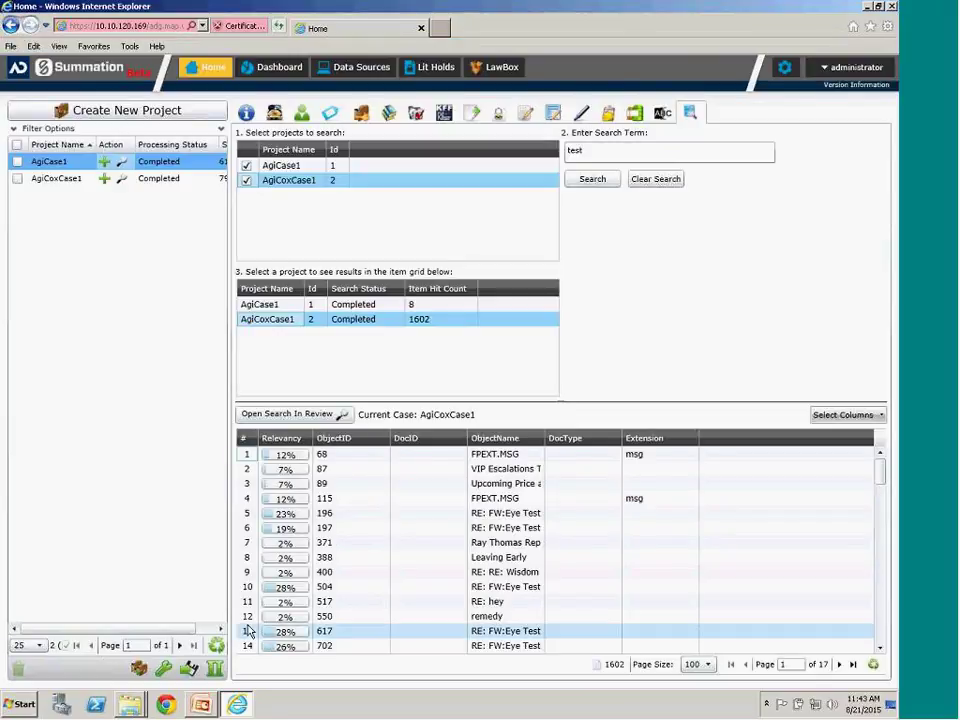
pyautogui.click(121, 163)
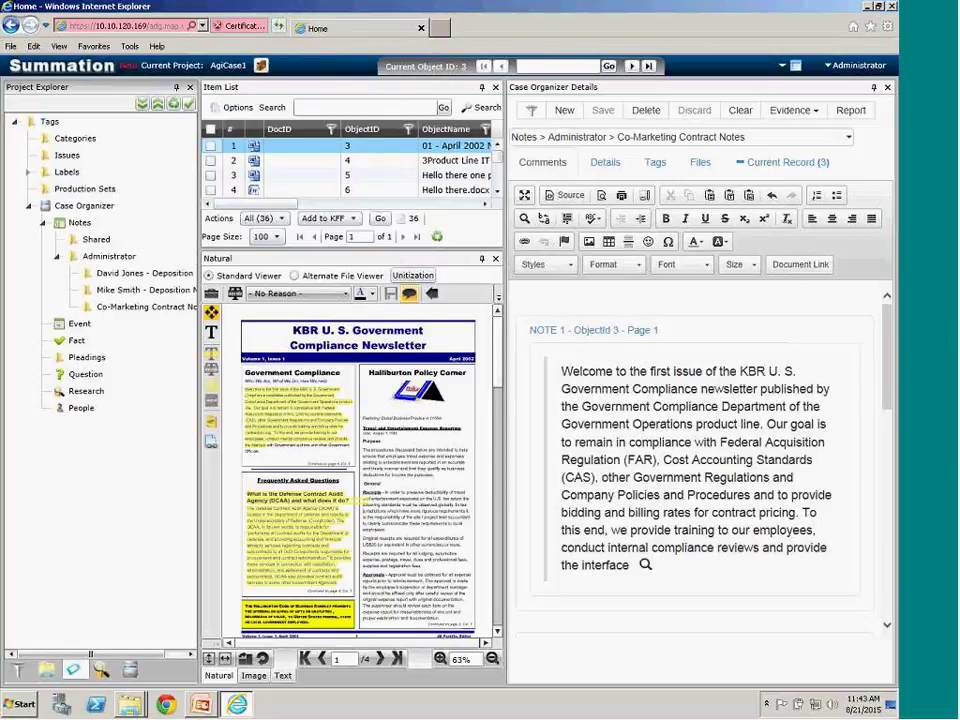
# Try following the Note 1 link to ObjectId 3, page 1 in the Co-Marketing Contract Notes, and cancel the link dialog.
pyautogui.click(598, 329)
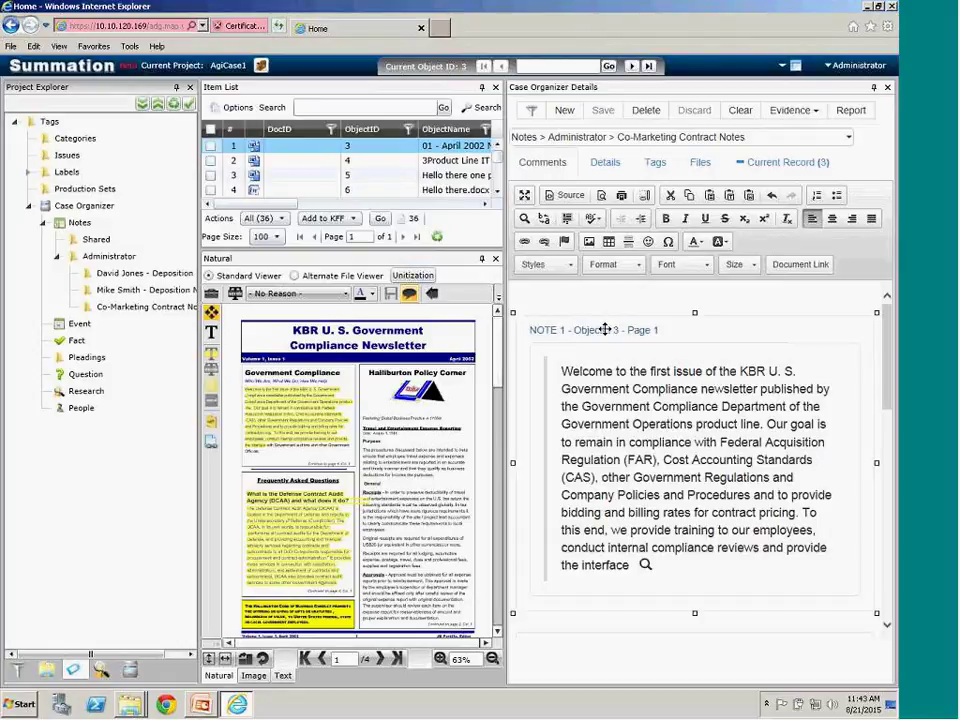
pyautogui.click(578, 332)
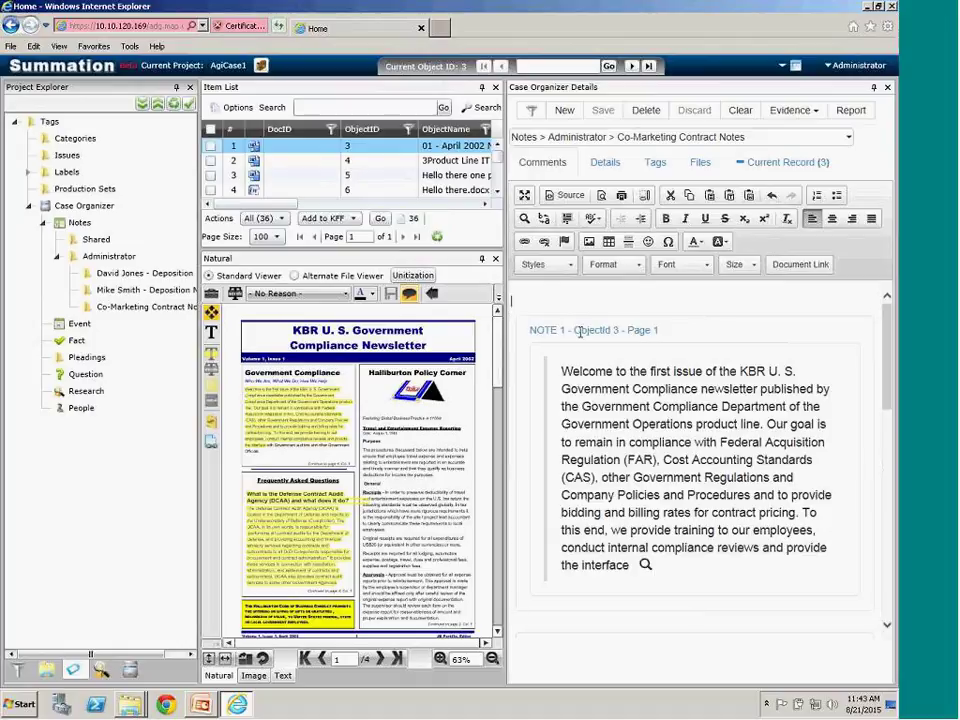
pyautogui.click(589, 329)
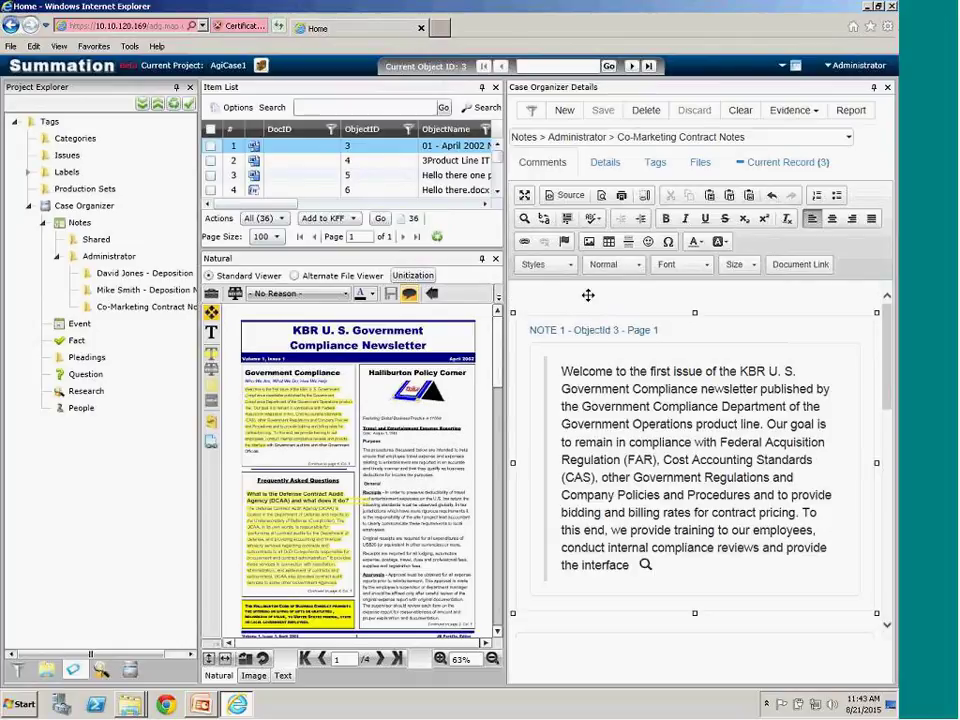
pyautogui.doubleClick(589, 325)
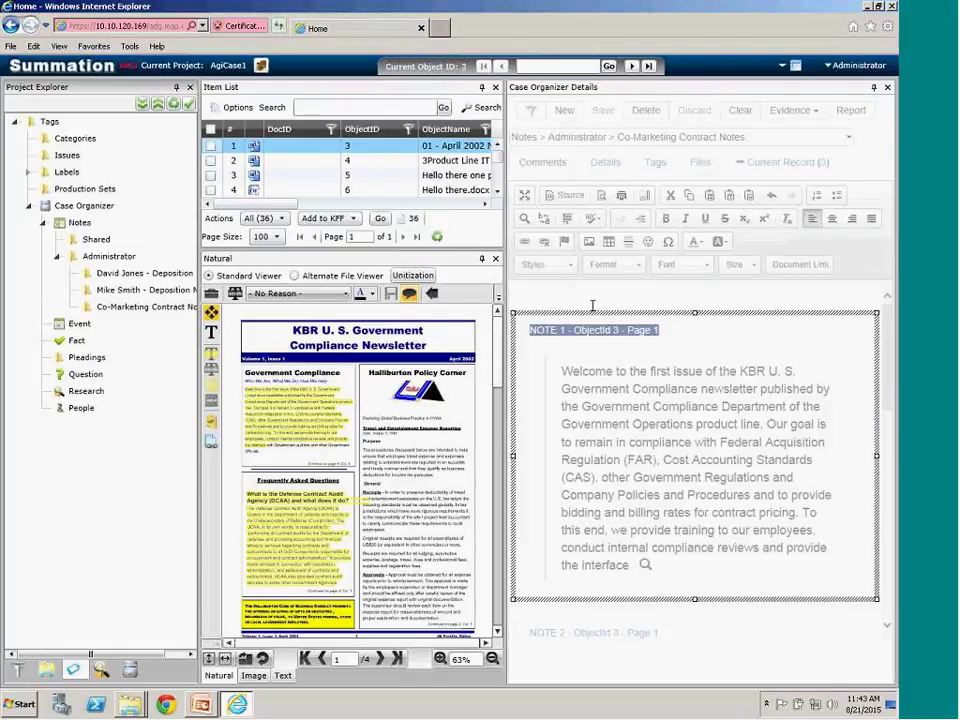
pyautogui.hotkey('ctrl', 'l')
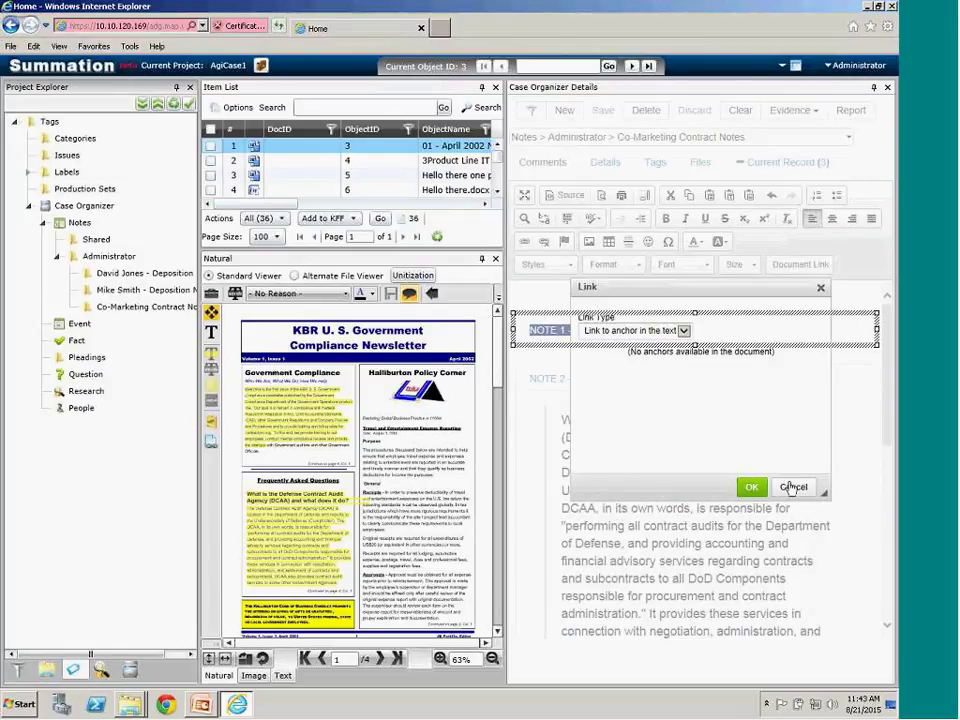
pyautogui.hotkey('alt', 'Down')
pyautogui.press('Escape')
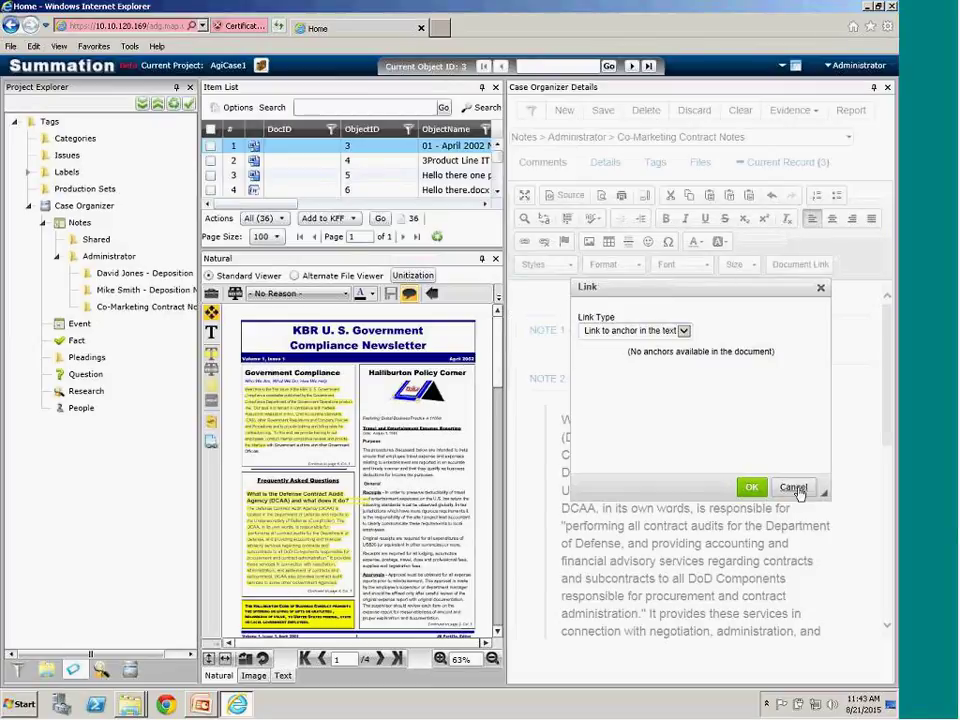
pyautogui.click(820, 287)
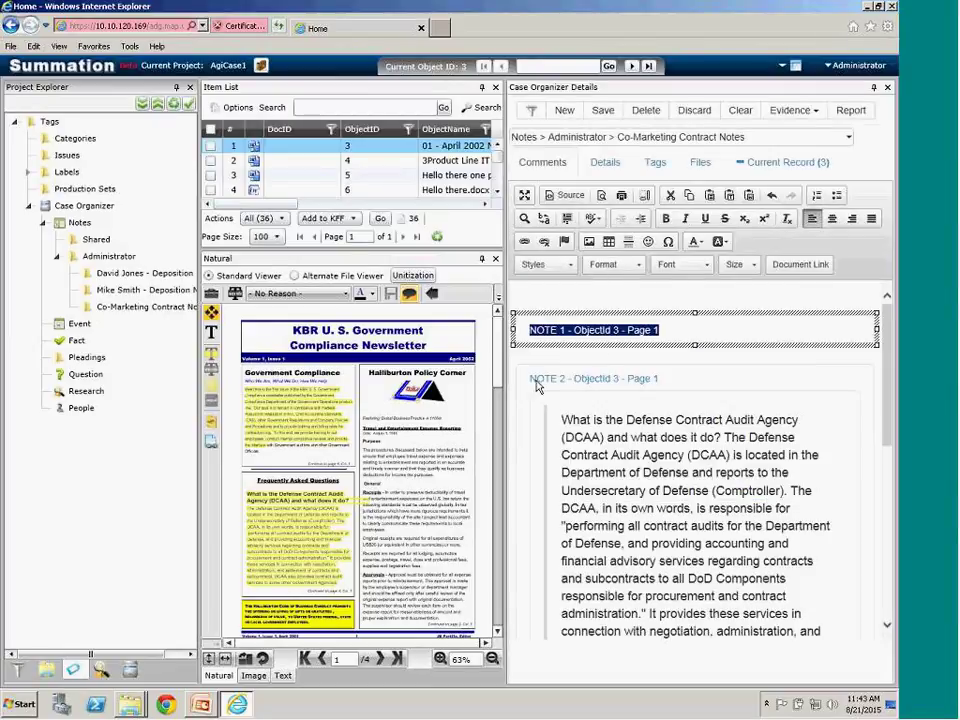
# Go to Note 3 in the Co-Marketing Contract Notes and try jumping to its source passage through the magnifier after the text.
pyautogui.click(652, 362)
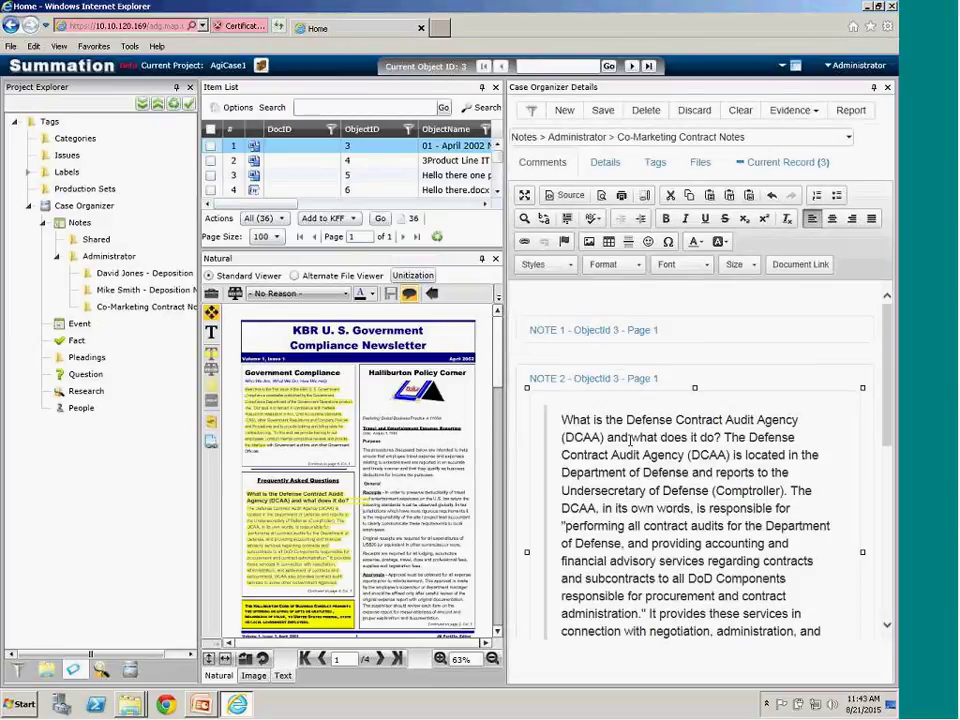
pyautogui.moveTo(887, 375); pyautogui.dragTo(887, 461)
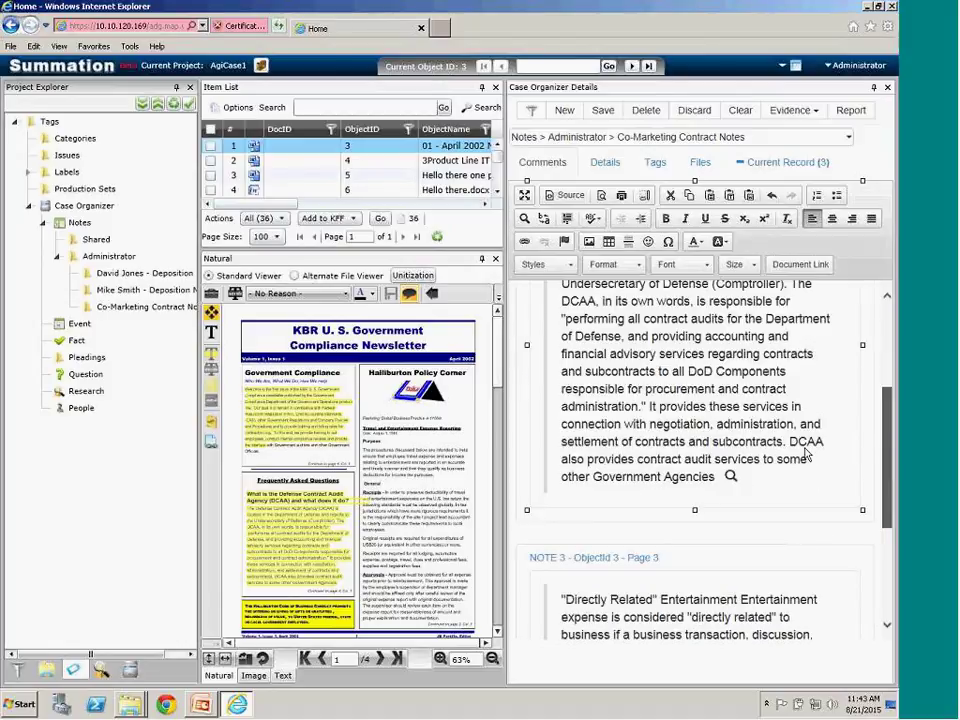
pyautogui.scroll(-1, 729, 467)
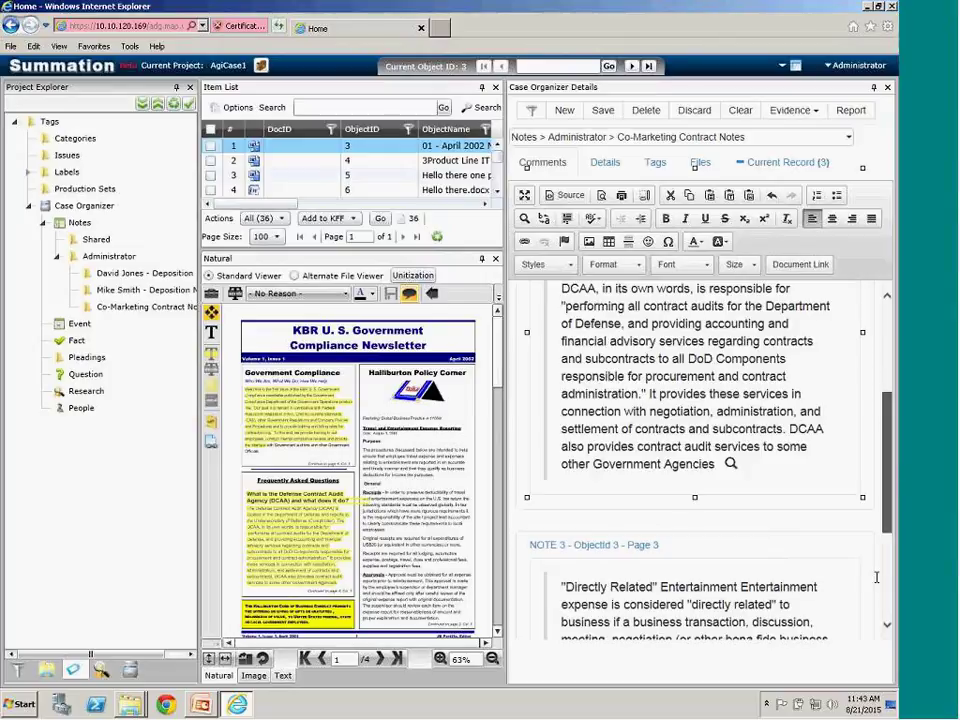
pyautogui.scroll(-5, 876, 577)
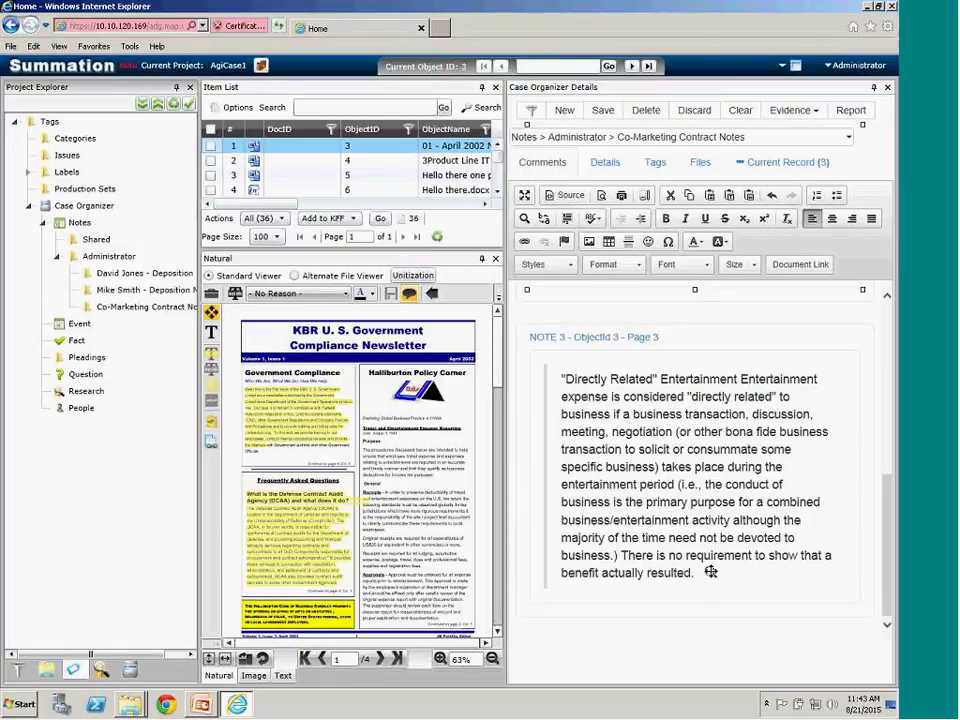
pyautogui.click(710, 571)
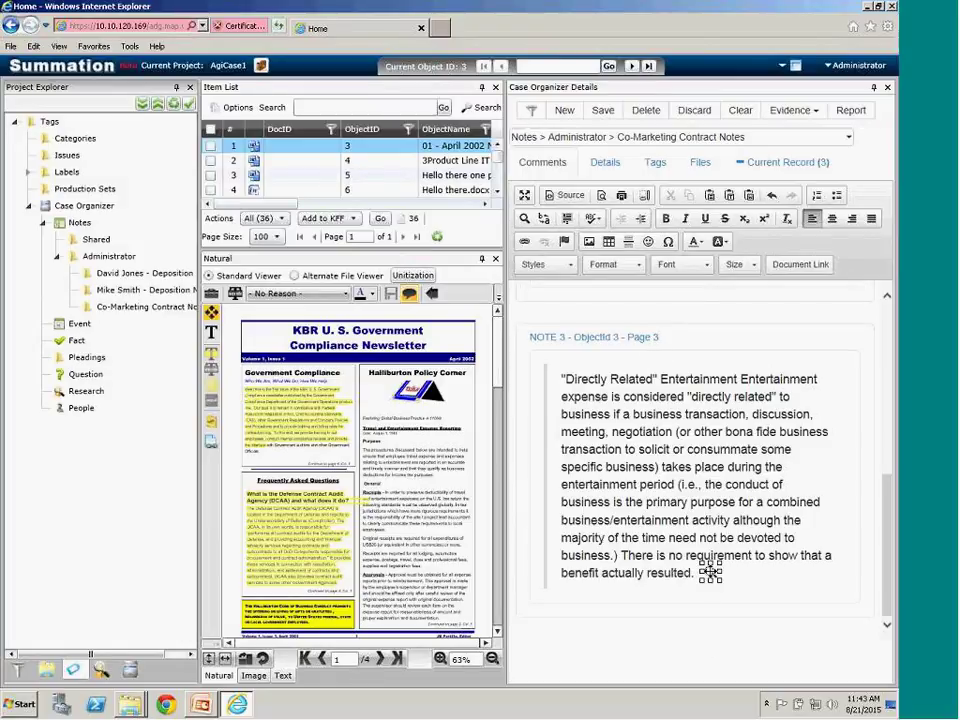
pyautogui.click(710, 571)
pyautogui.click(710, 571)
pyautogui.click(710, 571)
pyautogui.click(709, 570)
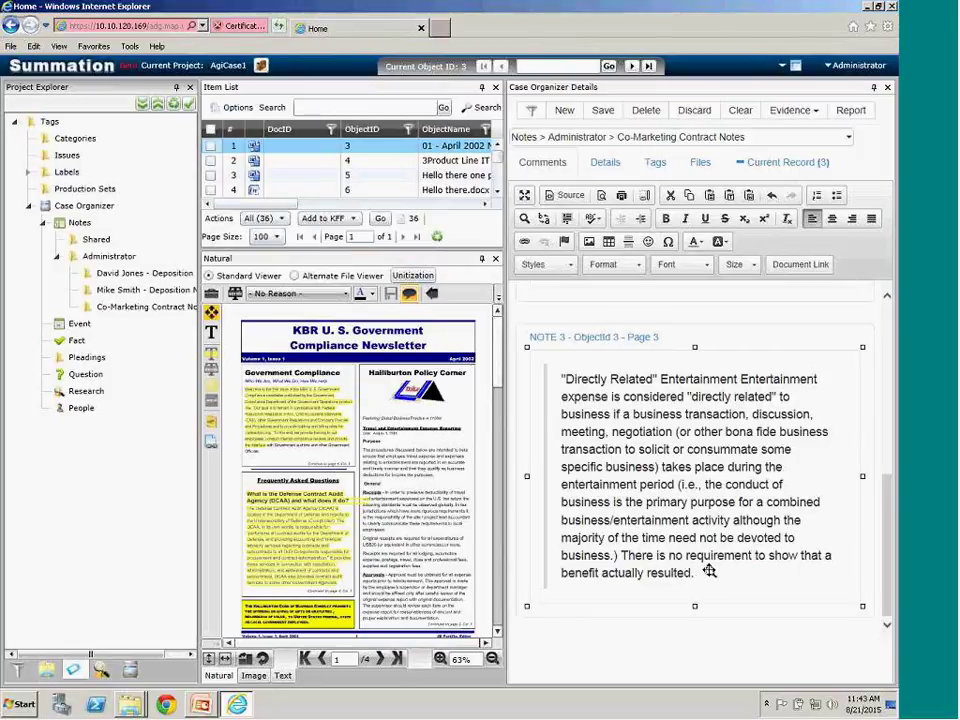
pyautogui.click(709, 570)
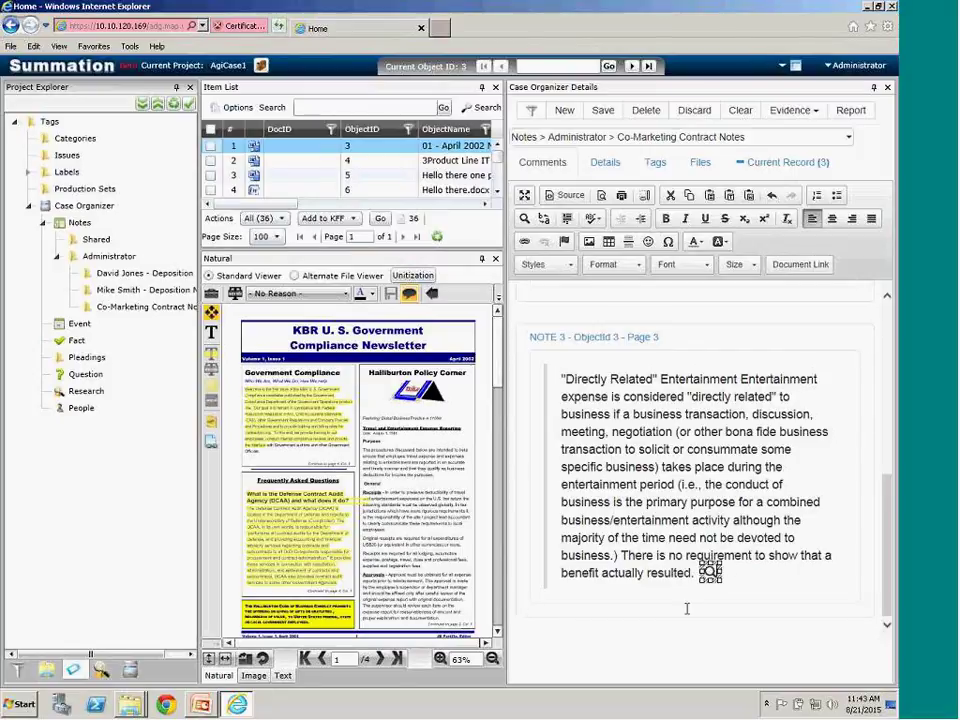
pyautogui.click(849, 485)
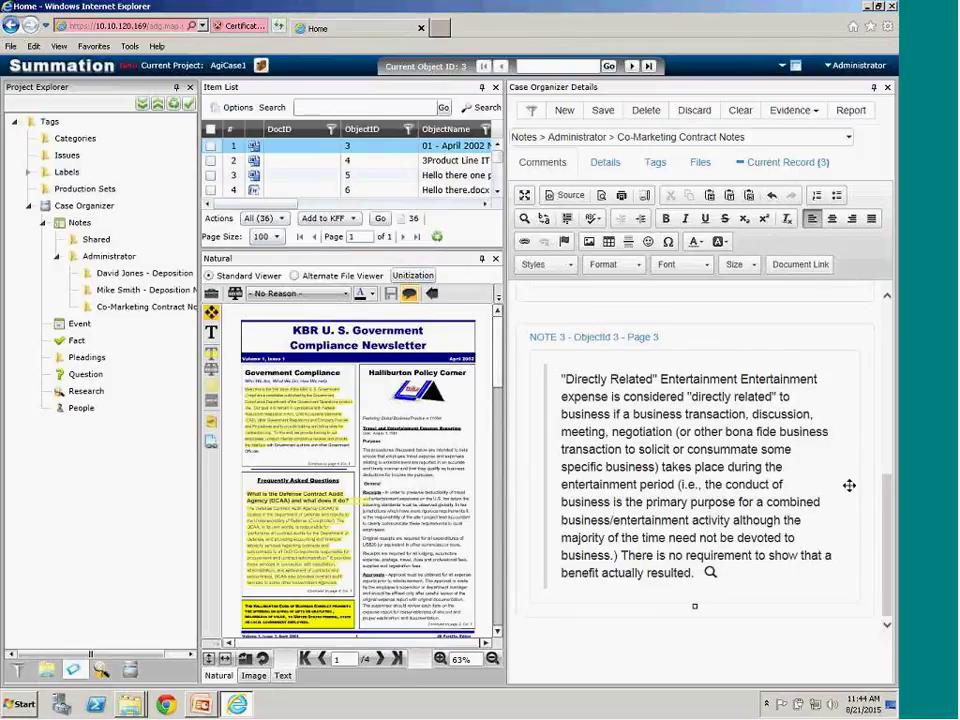
# Retry the magnifier after Note 3's text to bring up its page 3 source passage in the document viewer.
pyautogui.click(709, 570)
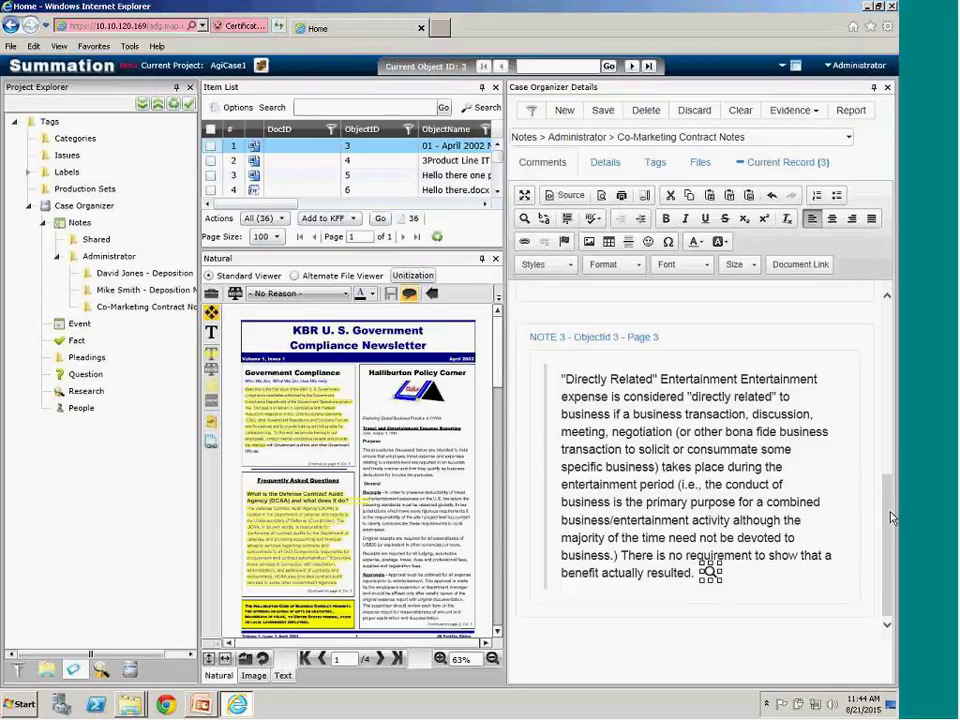
pyautogui.click(869, 322)
pyautogui.scroll(5, 665, 430)
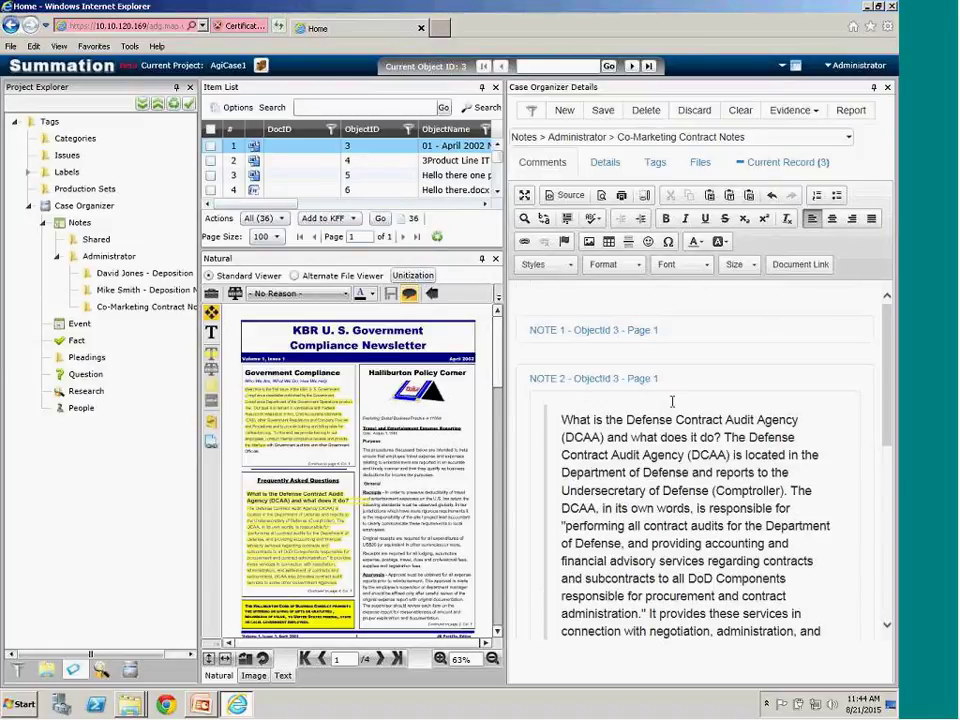
pyautogui.scroll(-5, 671, 400)
pyautogui.scroll(-1, 730, 600)
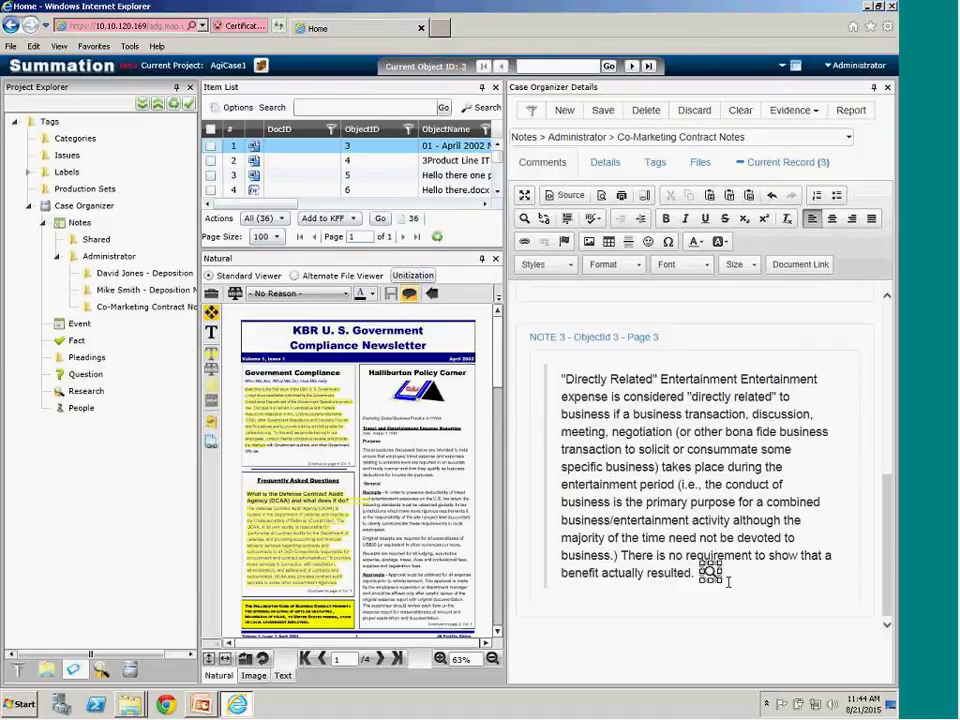
pyautogui.click(690, 606)
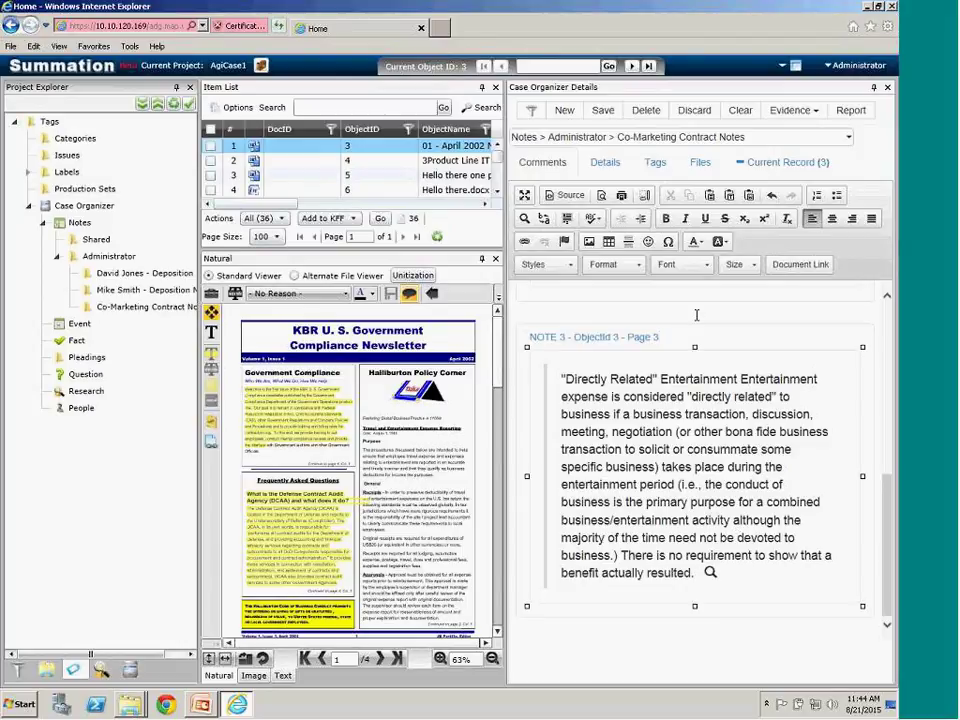
pyautogui.click(710, 572)
pyautogui.click(710, 572)
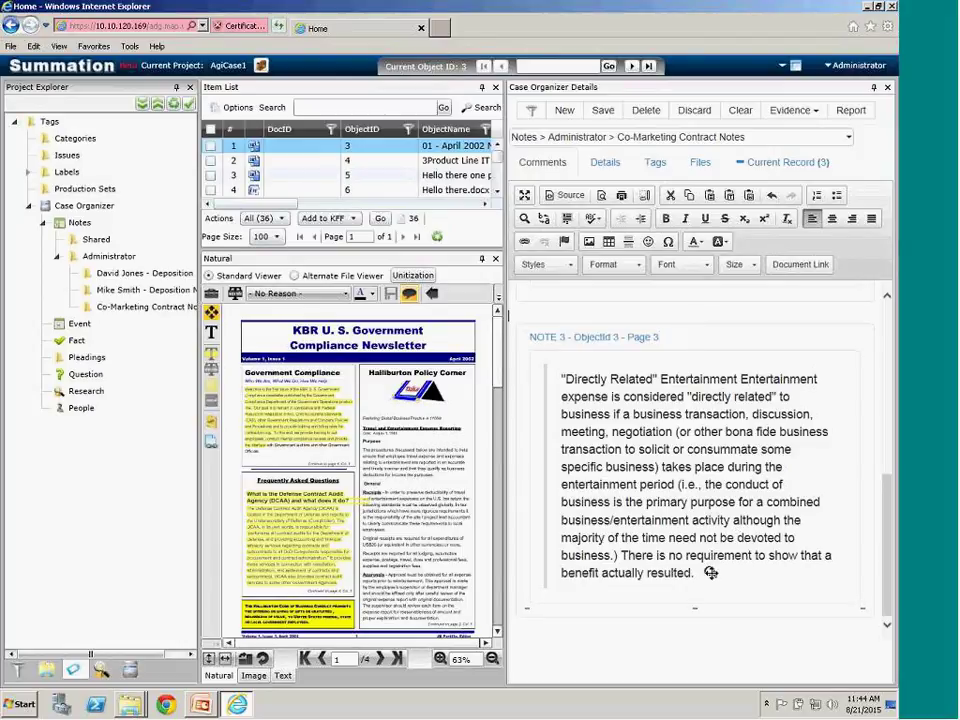
pyautogui.click(710, 572)
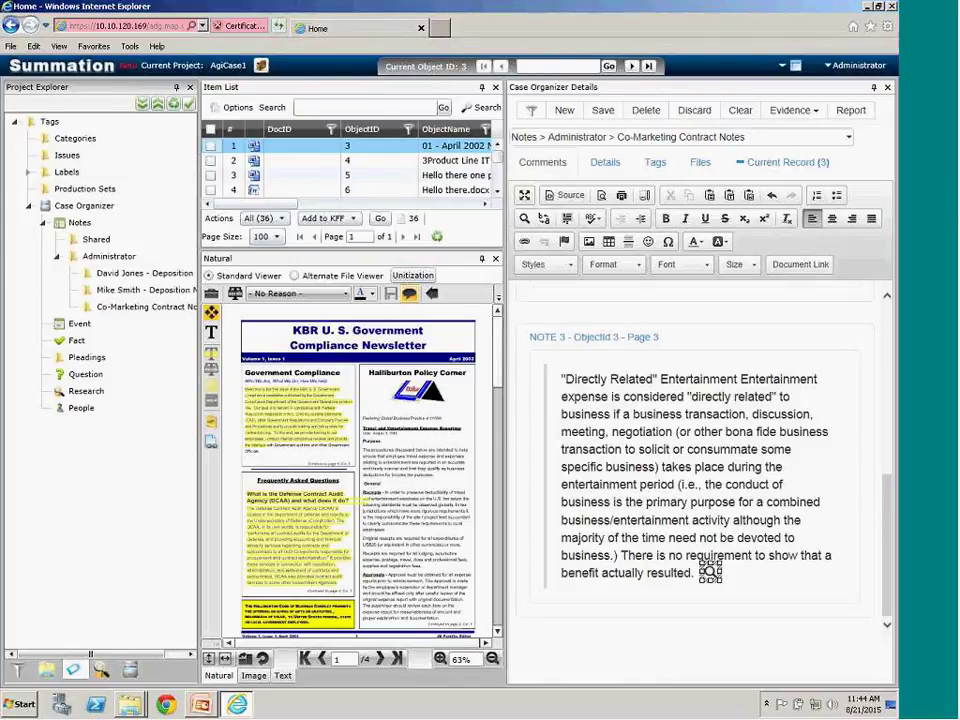
pyautogui.scroll(-3, 499, 614)
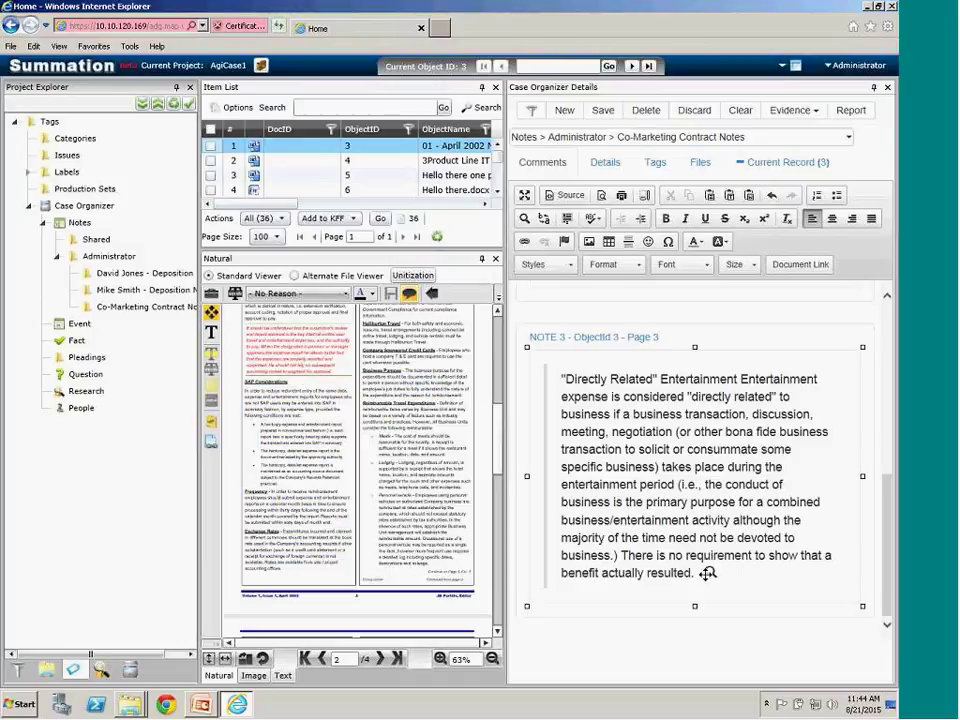
pyautogui.click(527, 428)
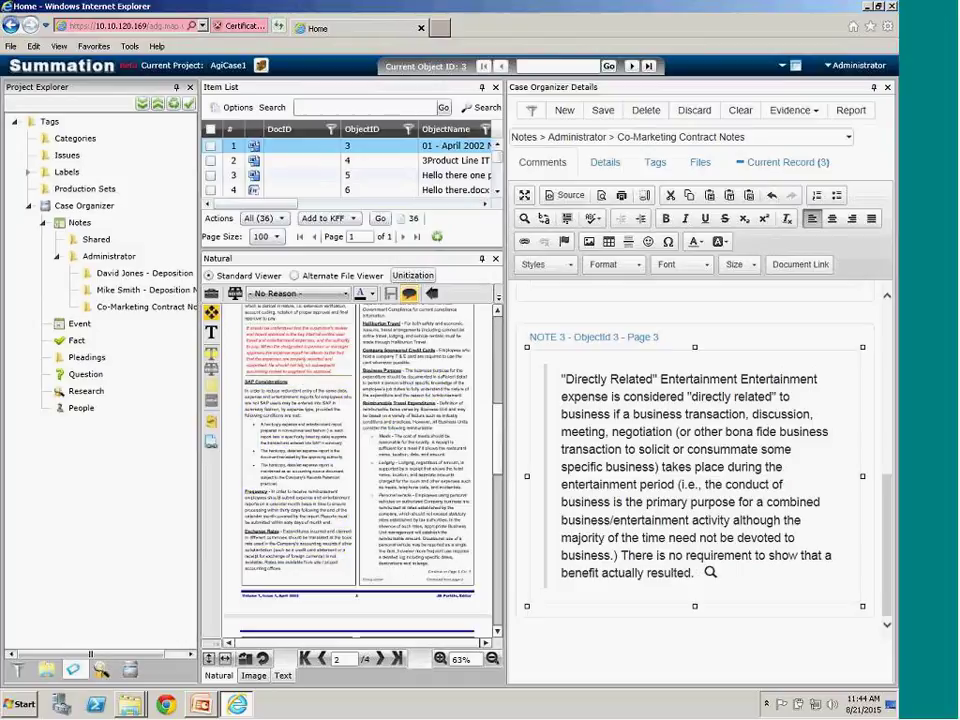
pyautogui.click(710, 572)
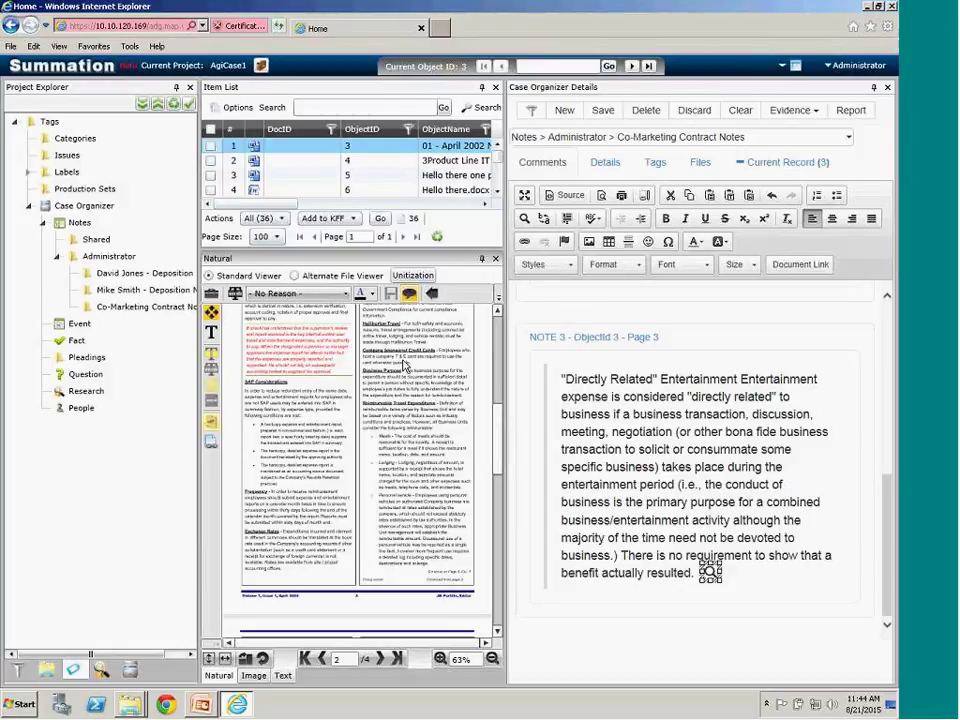
# Choose Notes > Administrator > Co-Marketing Contract Notes as the parent for a new note from the newsletter, and cancel the dialog.
pyautogui.scroll(3, 401, 369)
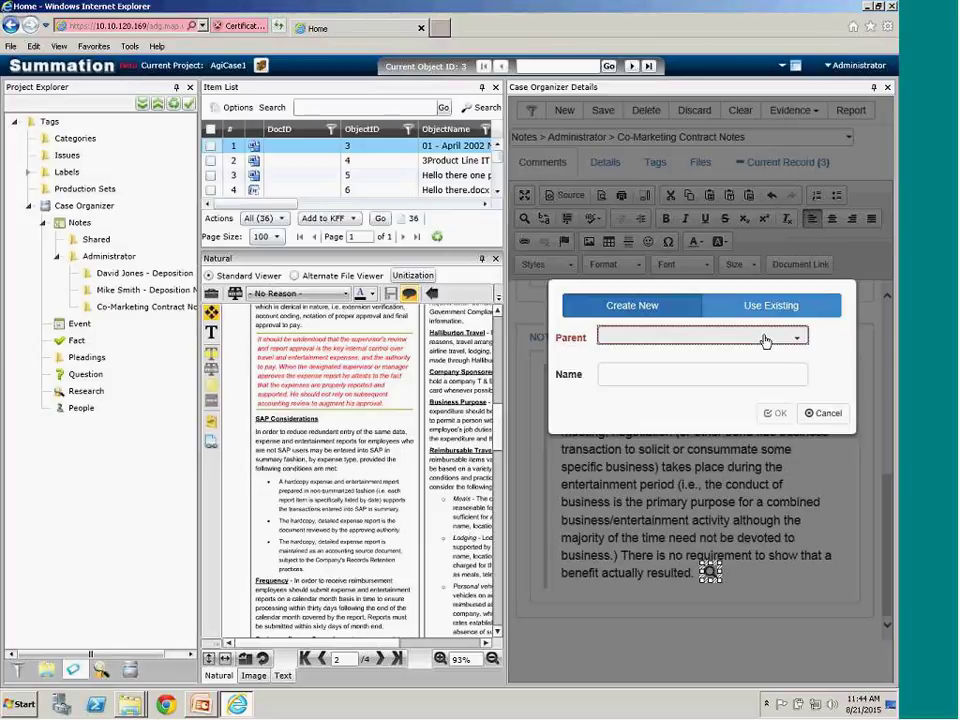
pyautogui.click(797, 338)
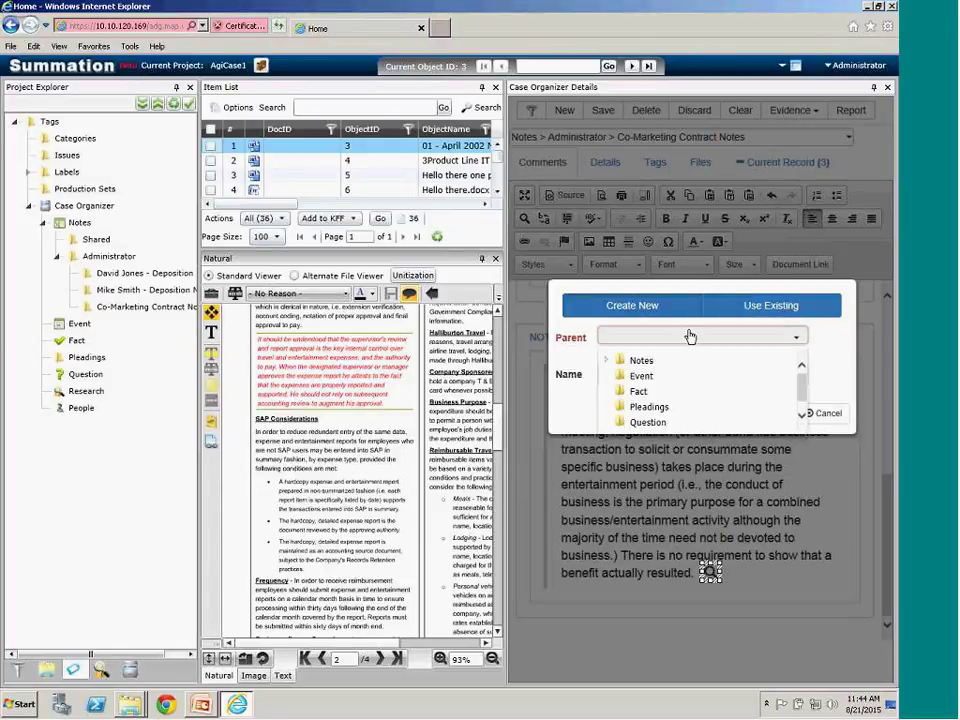
pyautogui.click(605, 366)
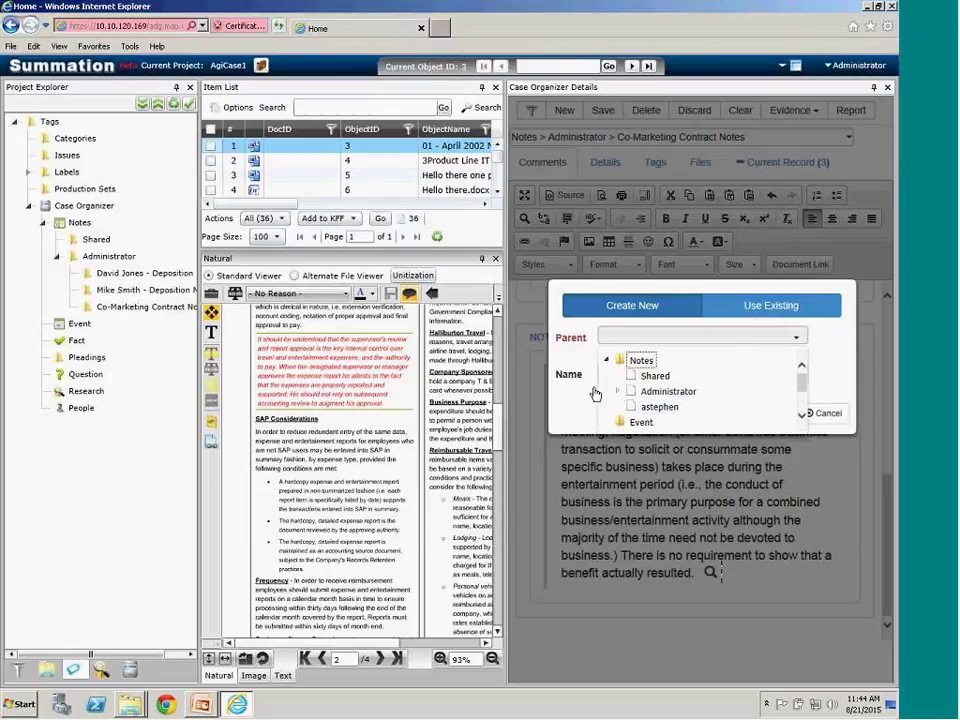
pyautogui.click(672, 393)
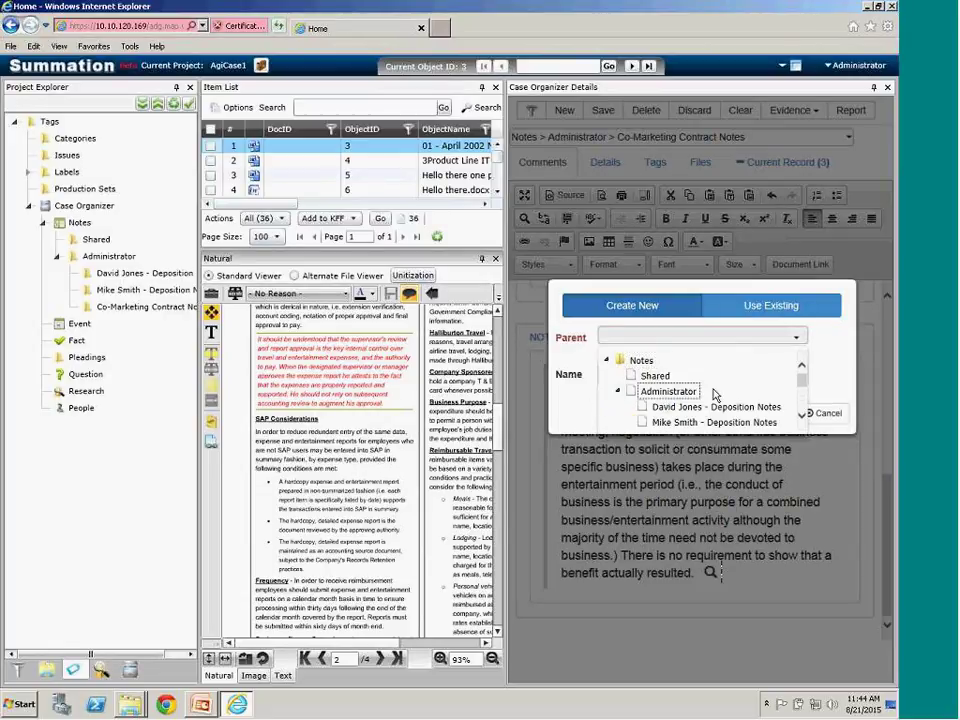
pyautogui.scroll(-1, 705, 405)
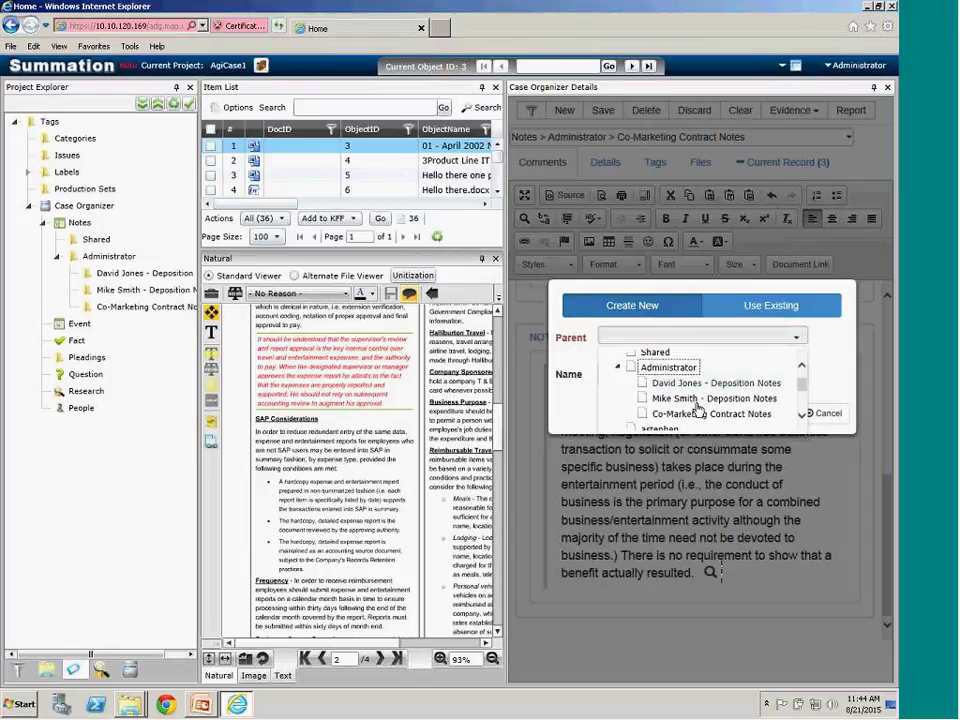
pyautogui.scroll(-2, 712, 392)
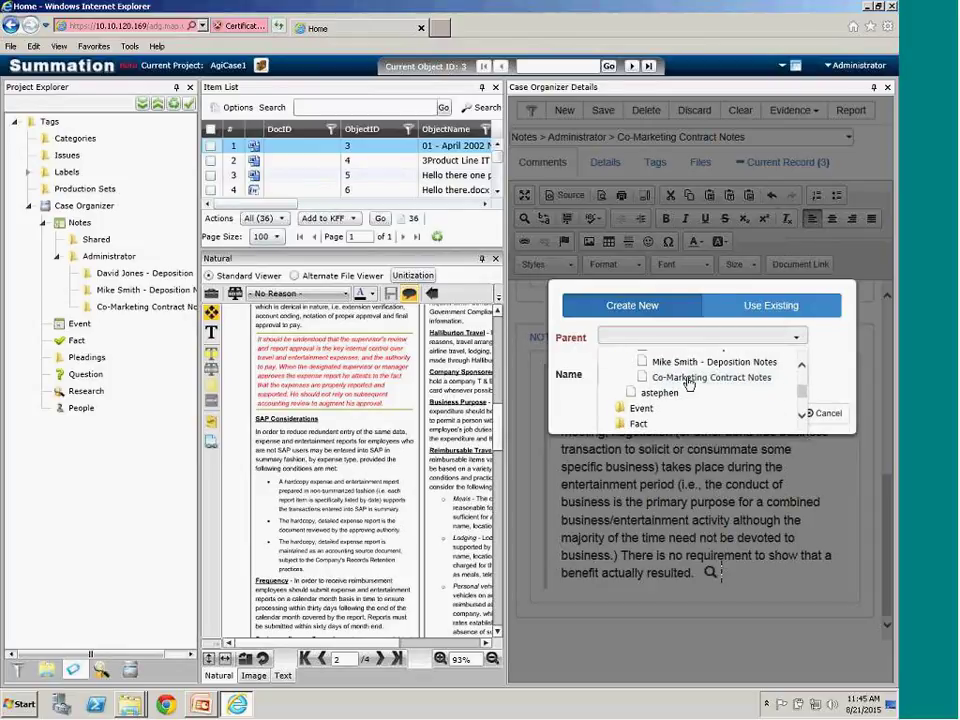
pyautogui.click(740, 379)
pyautogui.click(740, 379)
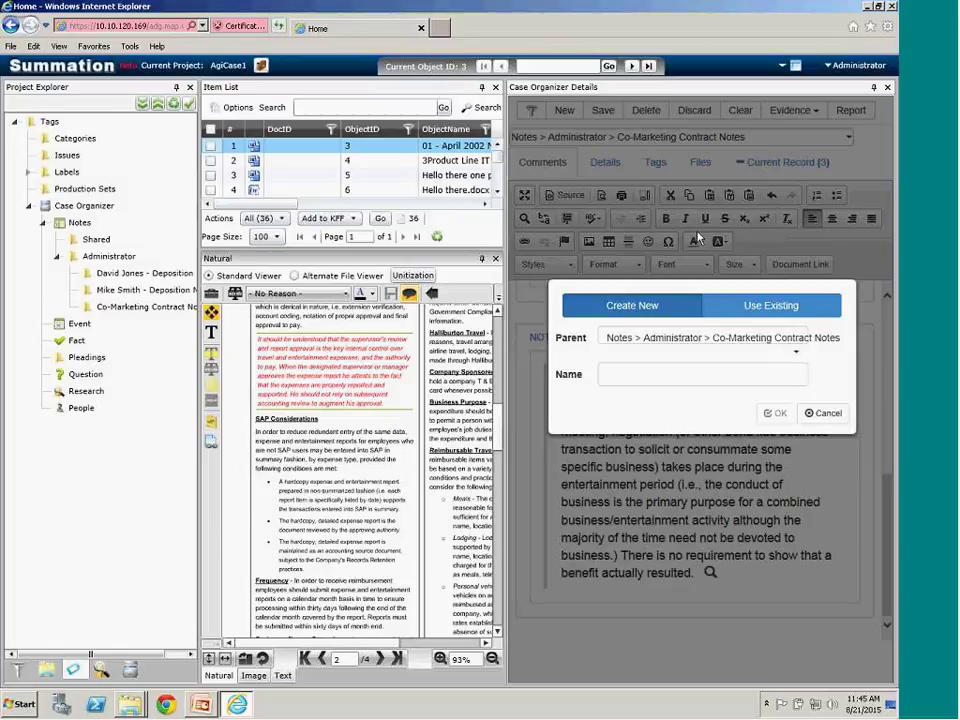
pyautogui.click(823, 413)
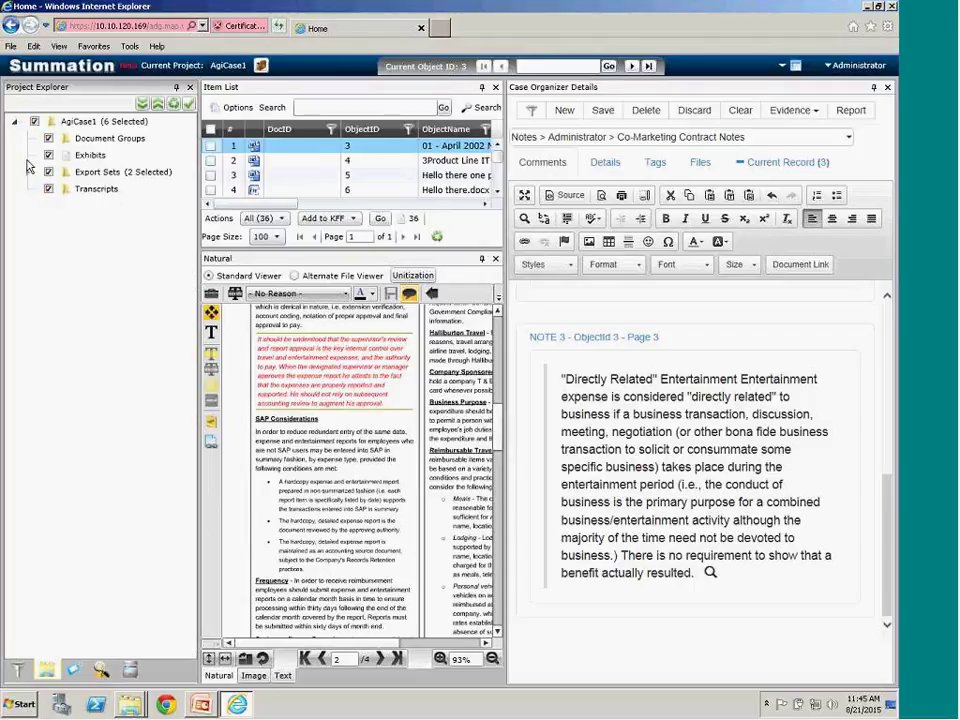
# View the AgiCase1 document groups, exhibits, export sets and transcripts in the Project Explorer, and return to its tags.
pyautogui.press('Down')
pyautogui.press('Down')
pyautogui.press('Down')
pyautogui.click(76, 676)
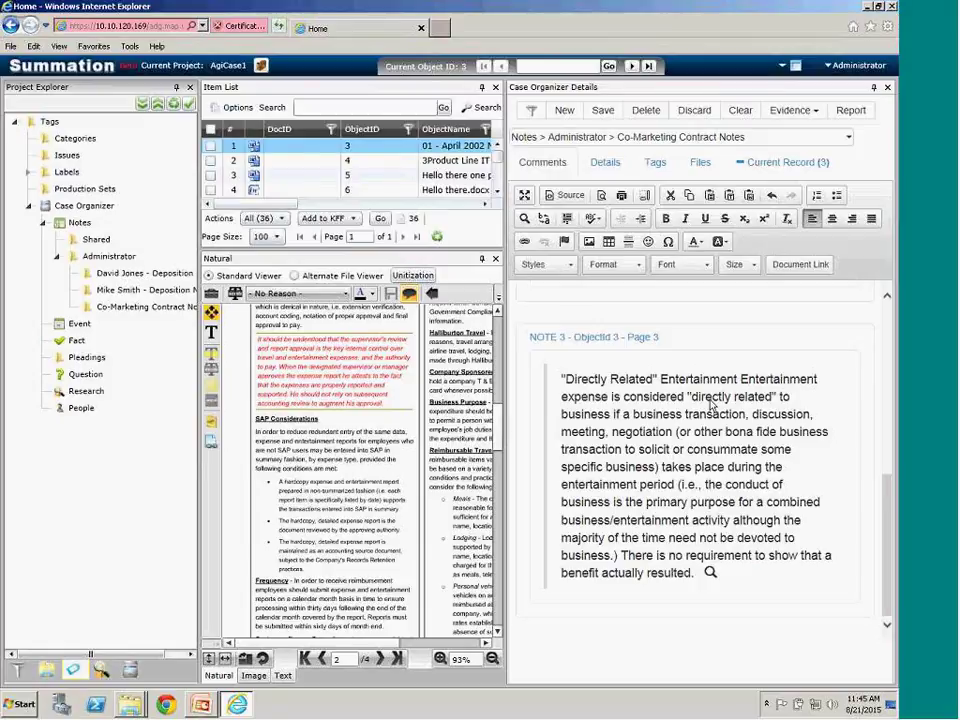
# Review the Case Organizer report options for a PDF timeline report, including files and the Notes category, and cancel the report.
pyautogui.click(856, 114)
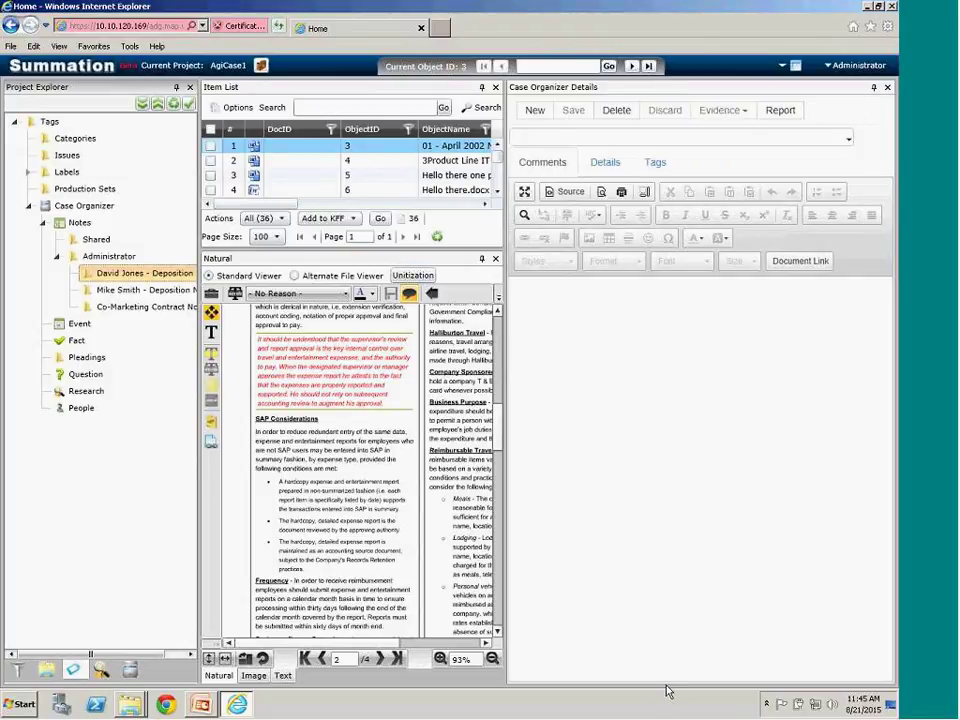
pyautogui.click(781, 111)
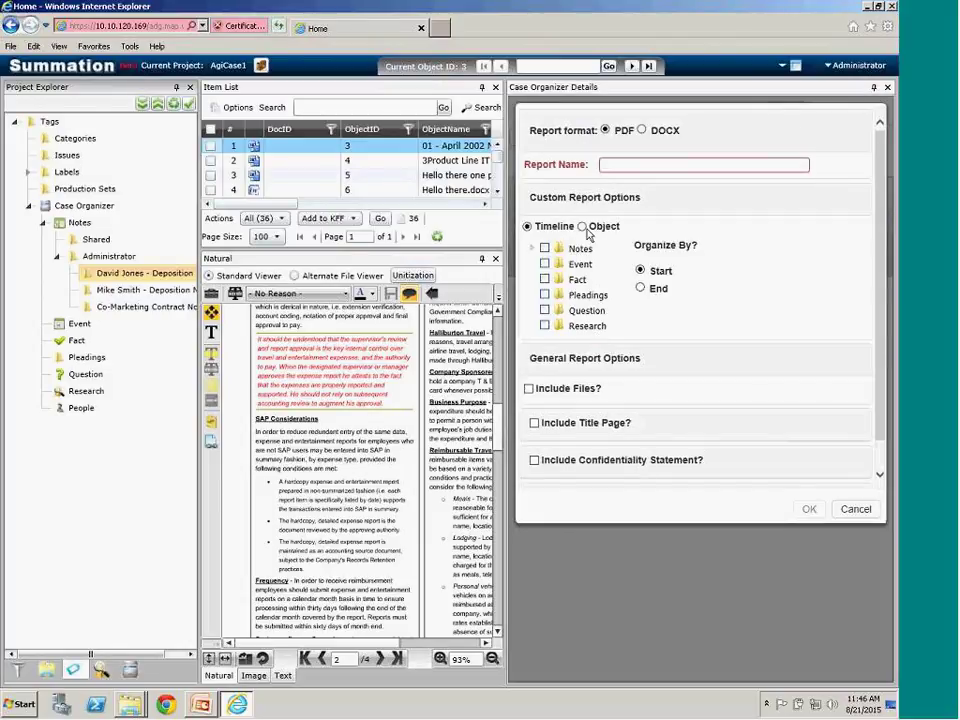
pyautogui.click(528, 388)
pyautogui.click(543, 248)
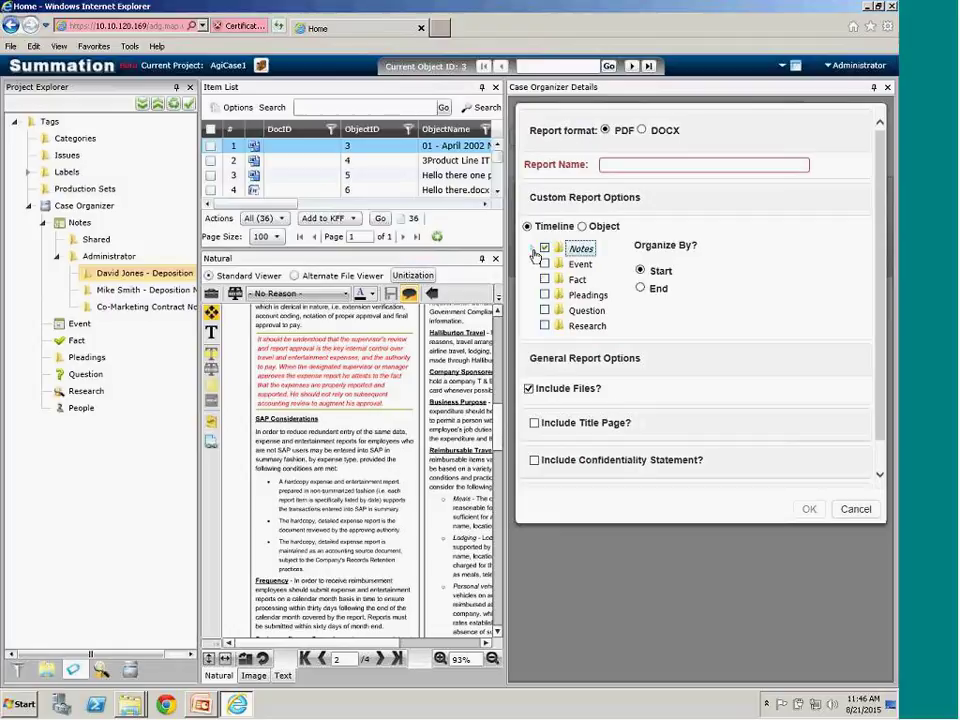
pyautogui.click(576, 249)
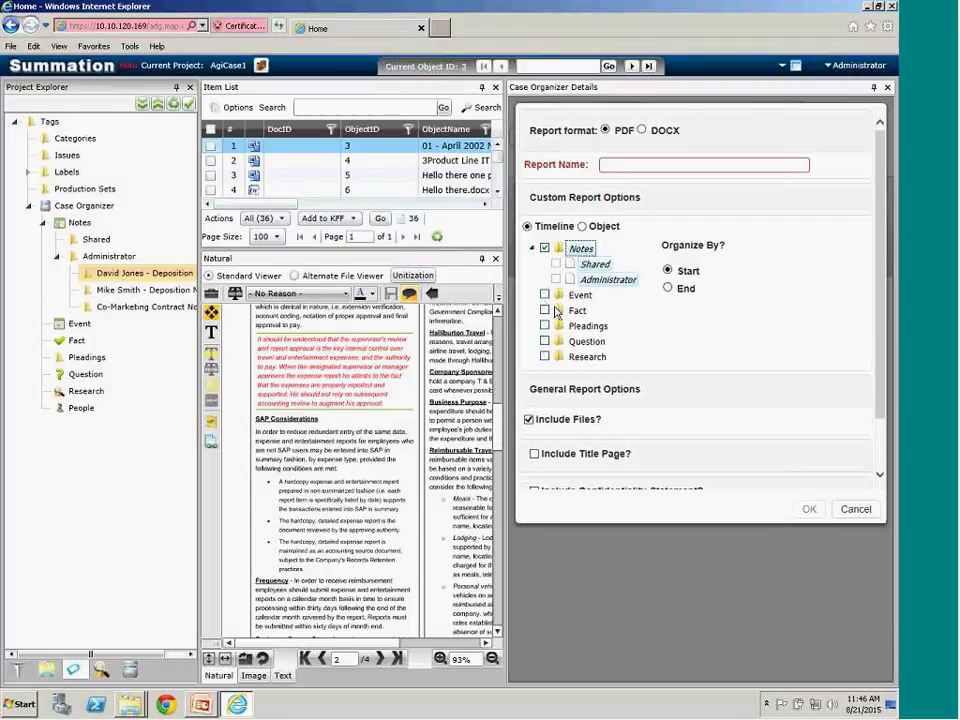
pyautogui.scroll(-1, 712, 427)
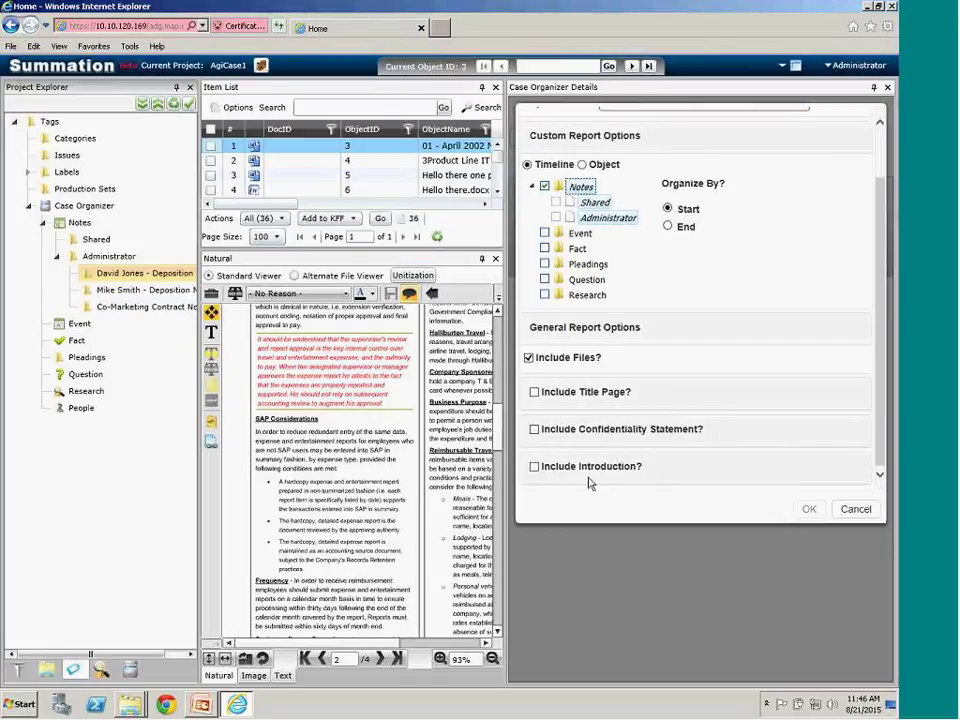
pyautogui.click(857, 508)
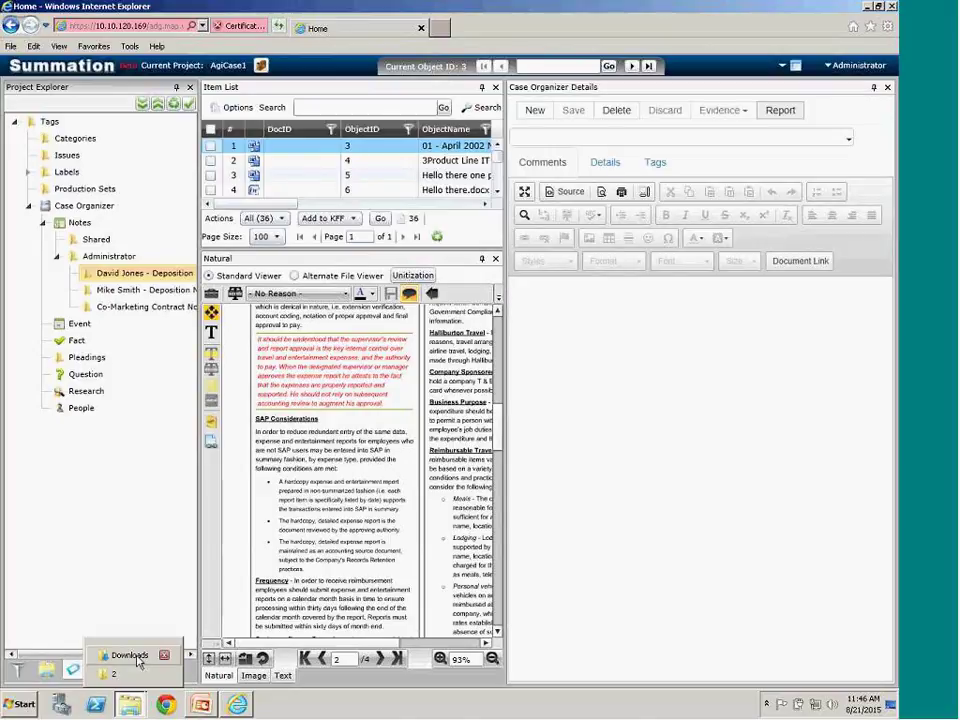
# Switch to a new Windows Explorer window and open the Desktop Stuff folder on the desktop.
pyautogui.rightClick(133, 706)
pyautogui.click(140, 641)
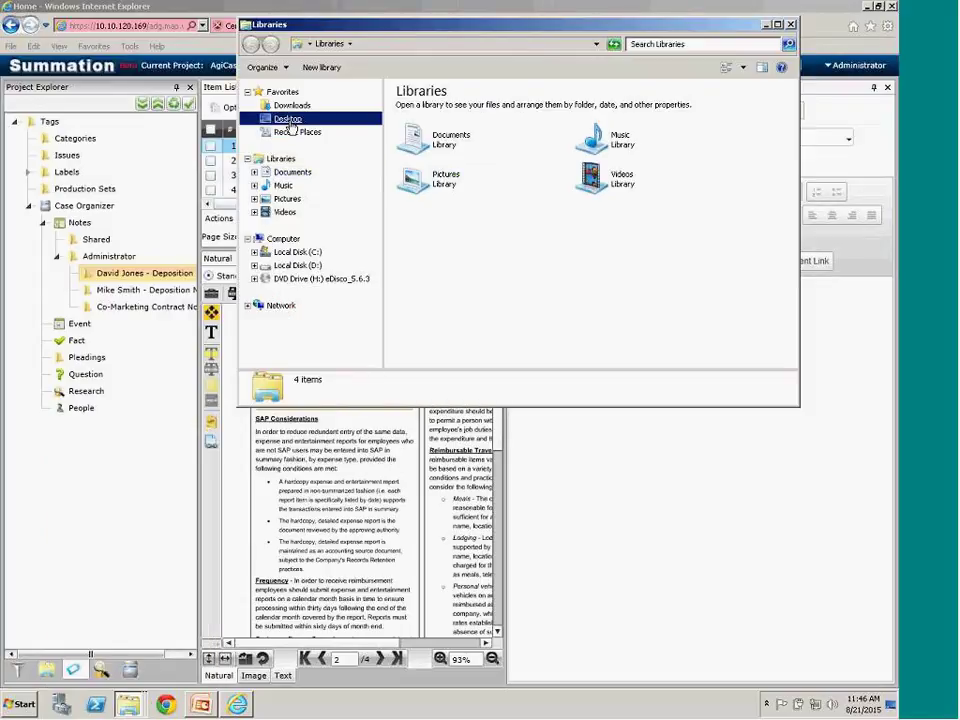
pyautogui.click(287, 118)
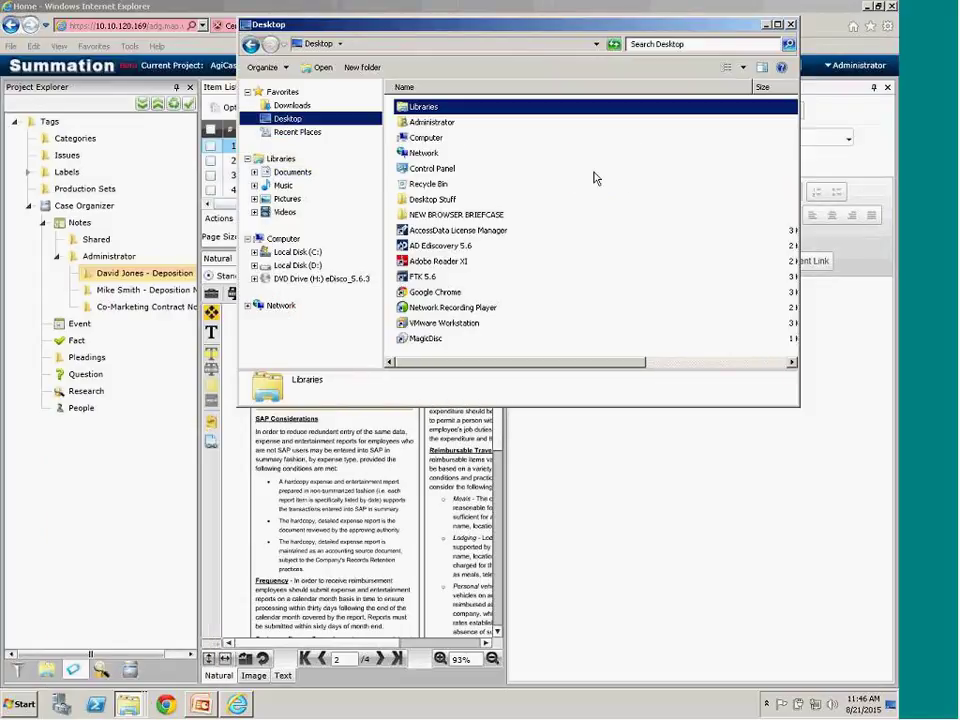
pyautogui.doubleClick(440, 202)
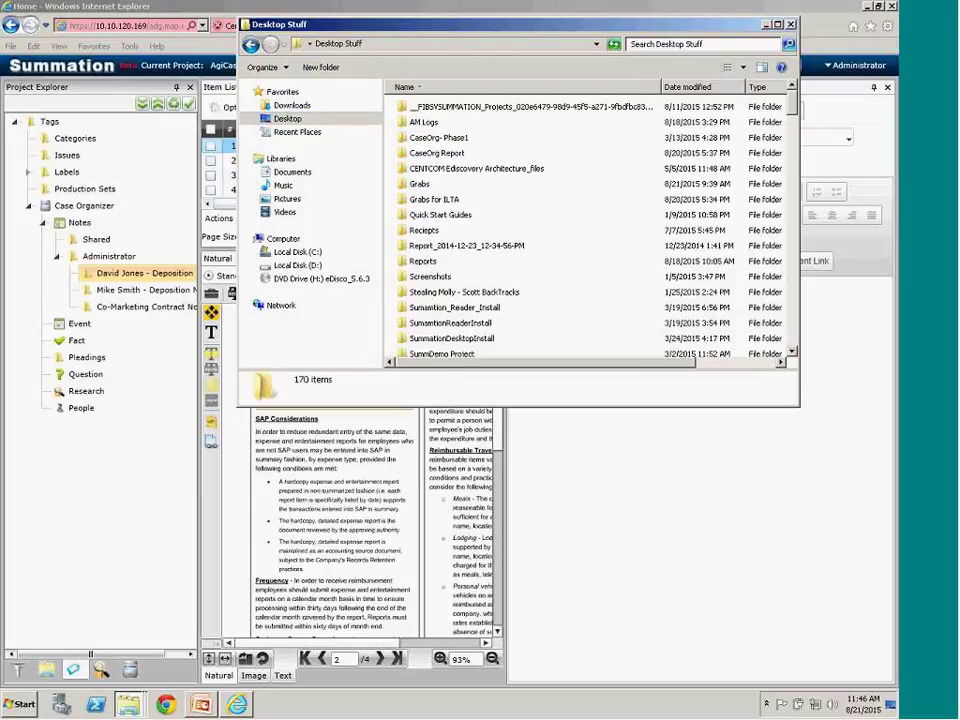
# View Events 3.pdf from the Report_2014-12-23_12-34-56-PM folder in Adobe Reader, close it, and return to Desktop Stuff.
pyautogui.write('rep')
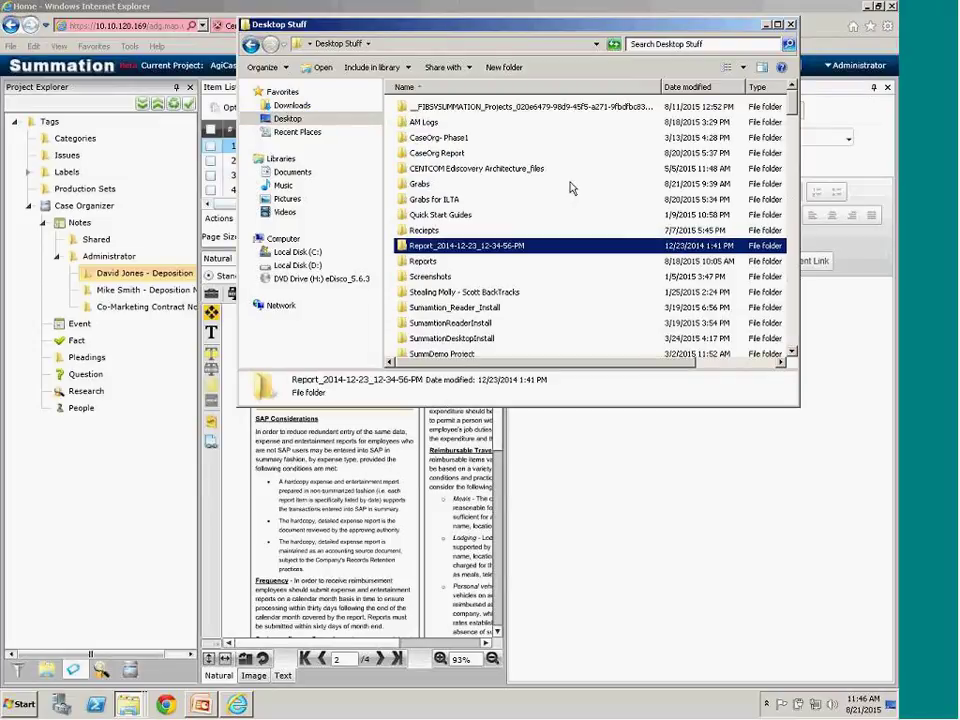
pyautogui.press('Return')
pyautogui.click(437, 107)
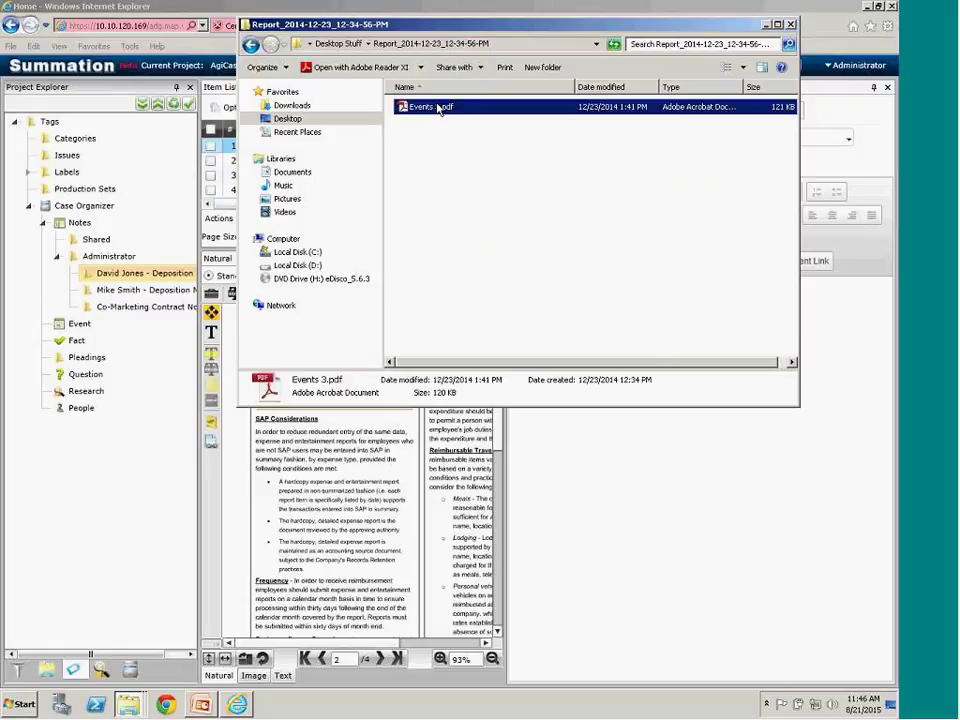
pyautogui.press('Return')
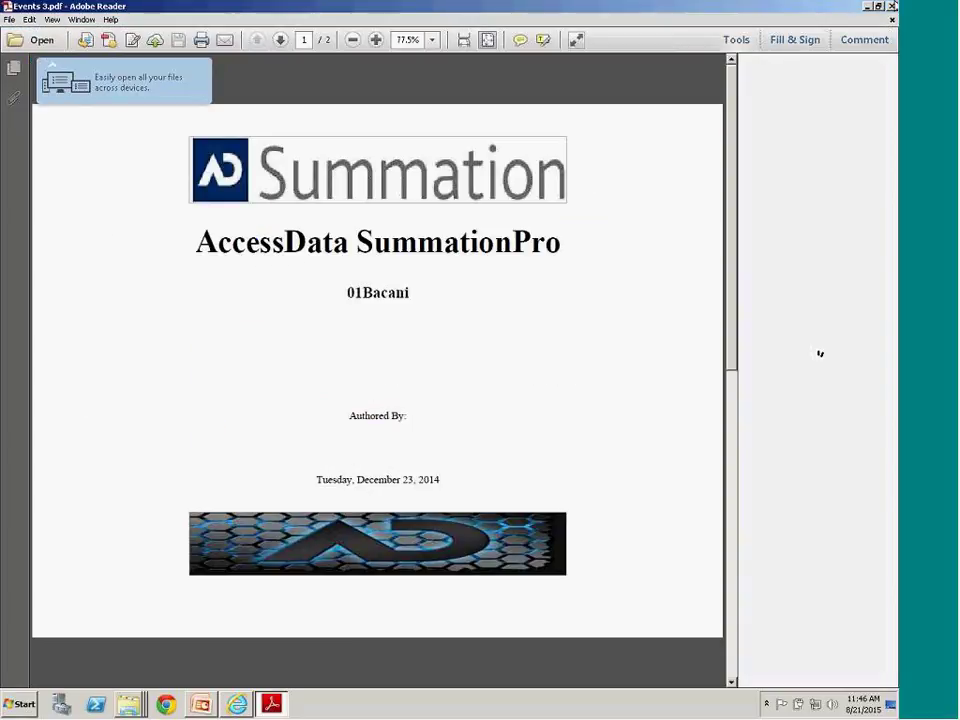
pyautogui.hotkey('alt', 'F4')
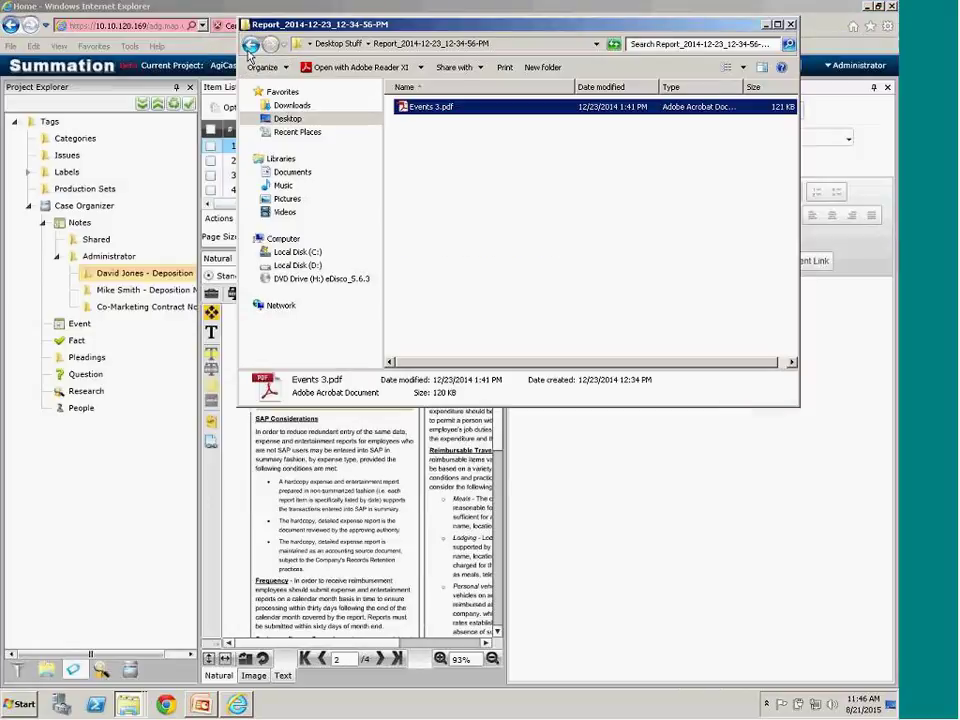
pyautogui.click(250, 44)
# Look through the Reports folder for a sample Case Organizer report, and return to Desktop Stuff.
pyautogui.scroll(-4, 545, 278)
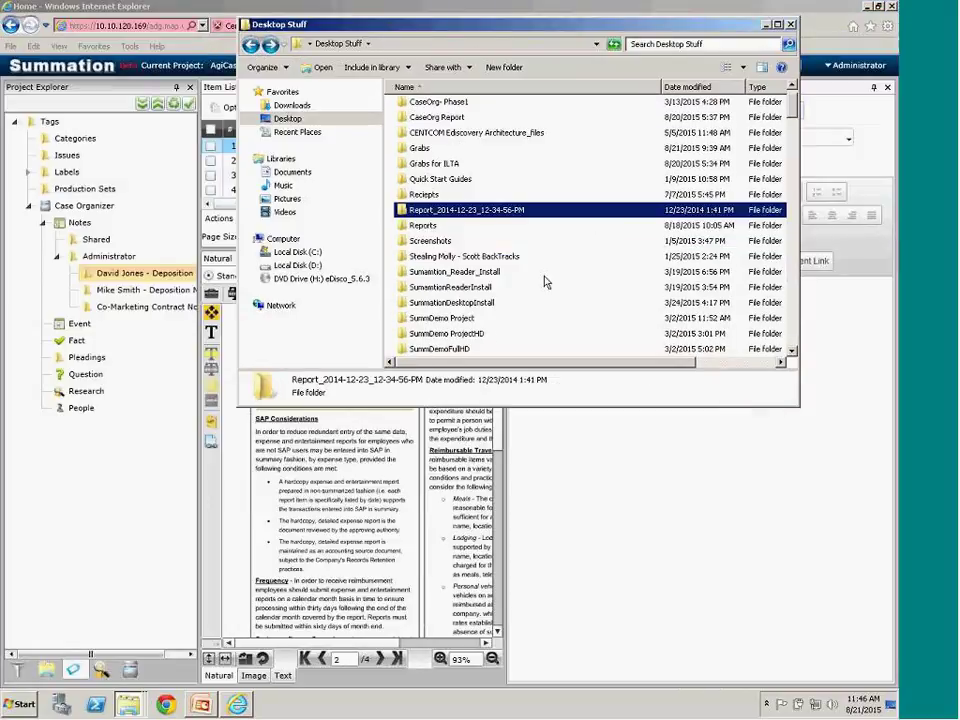
pyautogui.scroll(4, 545, 275)
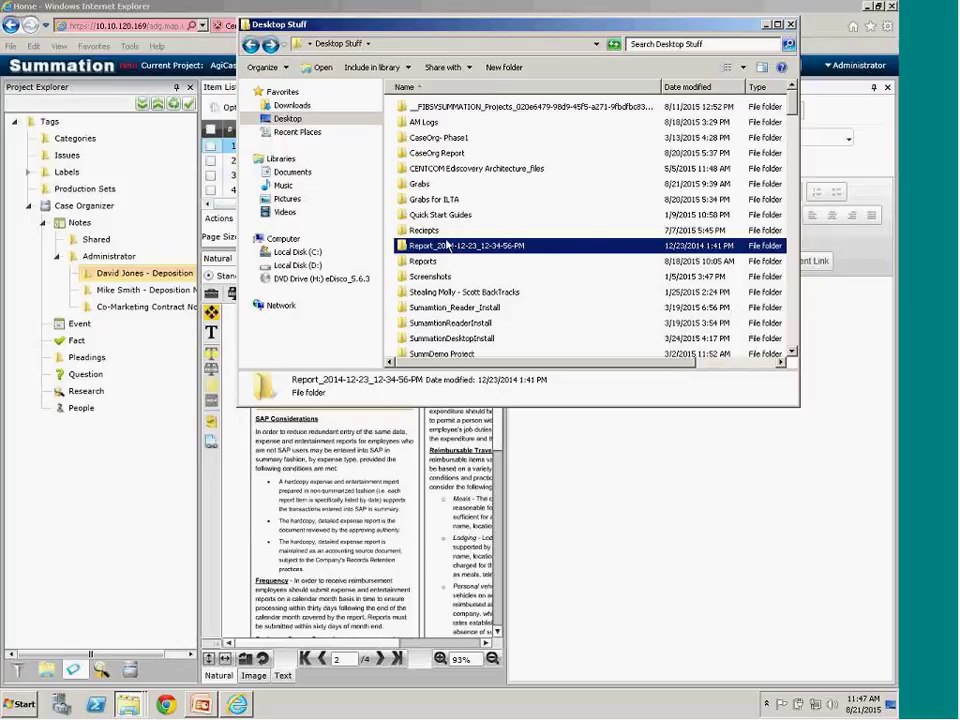
pyautogui.click(416, 262)
pyautogui.doubleClick(416, 262)
pyautogui.scroll(-1, 545, 178)
pyautogui.scroll(1, 535, 150)
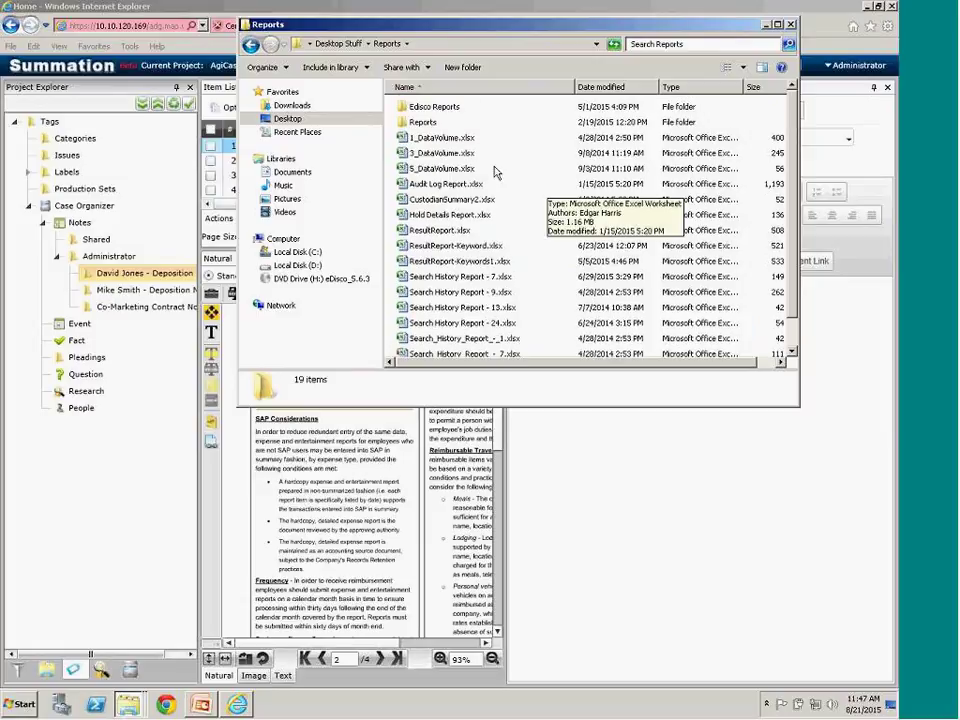
pyautogui.click(250, 45)
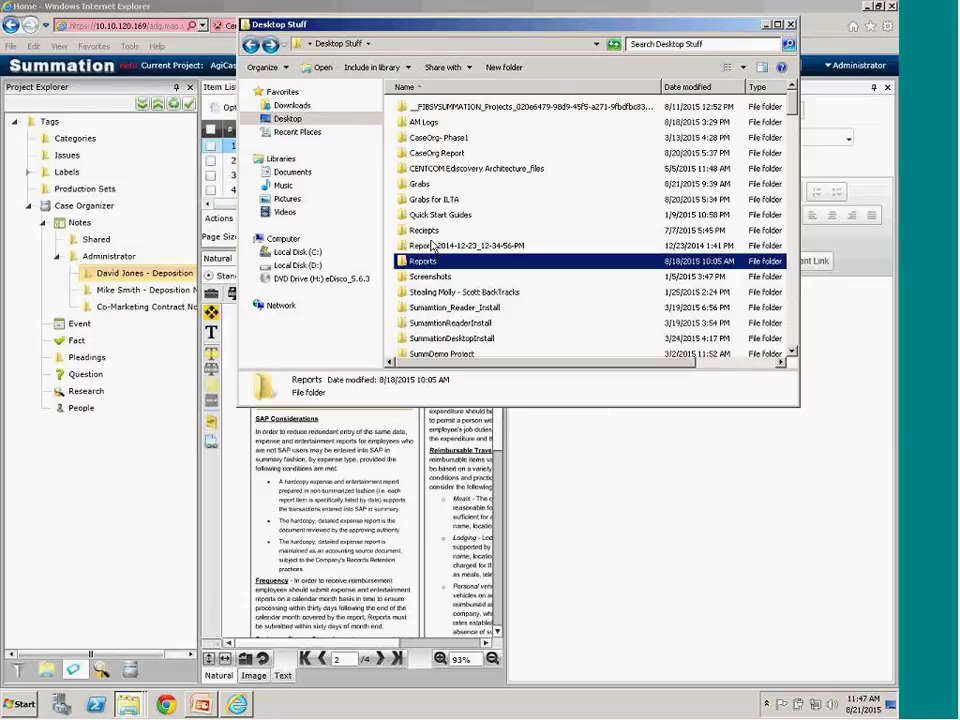
# Reopen Events 3.pdf from the Report_2014-12-23_12-34-56-PM folder, review its file table on page 2, and leave the report.
pyautogui.doubleClick(436, 246)
pyautogui.click(432, 110)
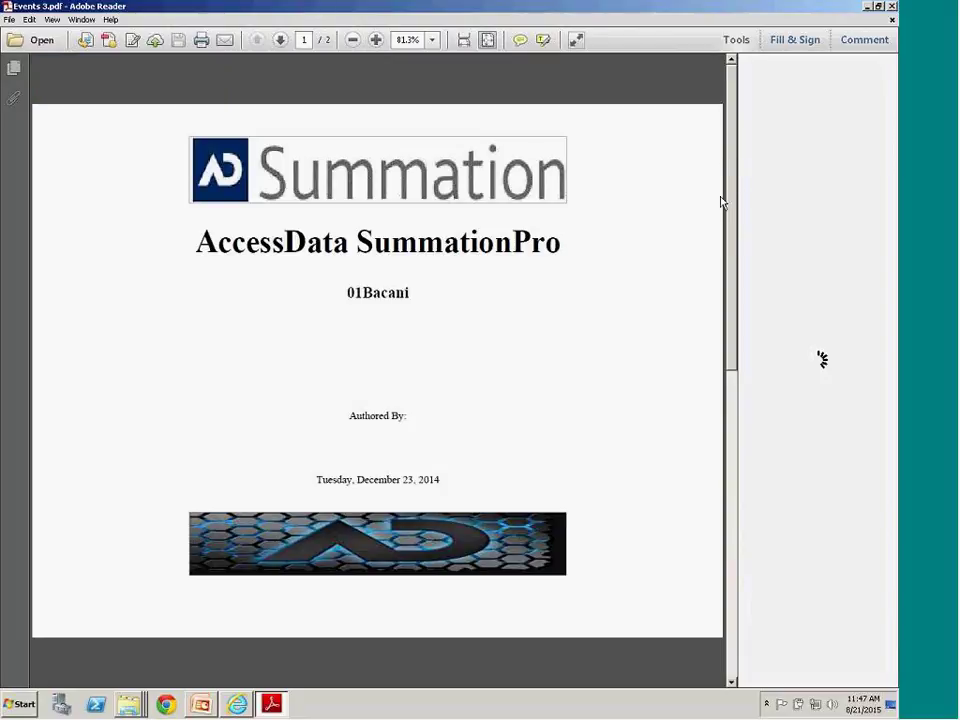
pyautogui.scroll(-5, 500, 550)
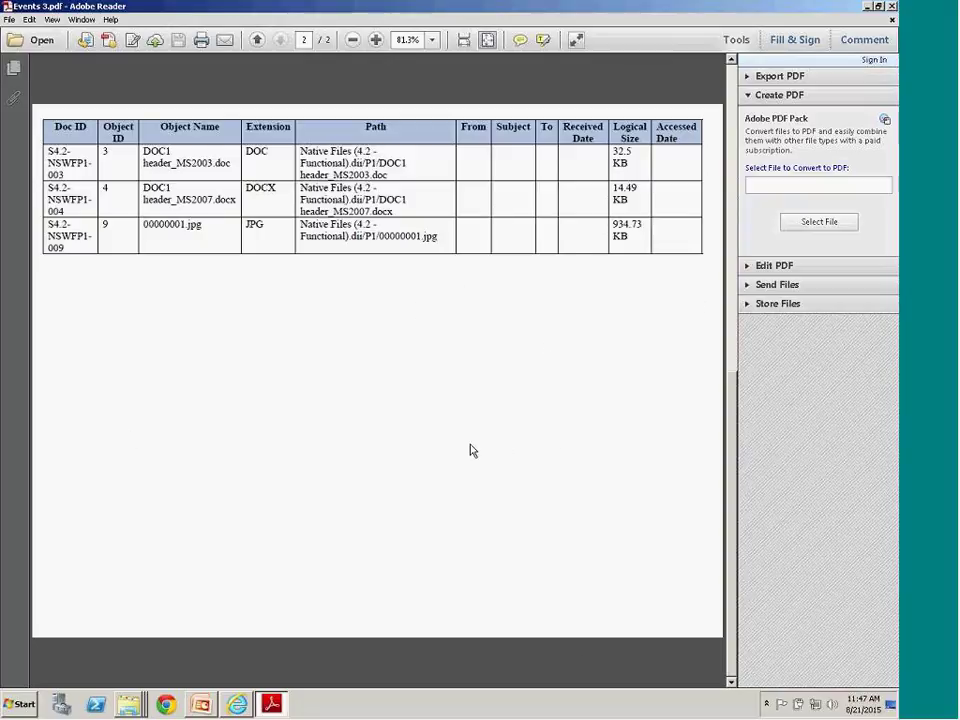
pyautogui.click(866, 6)
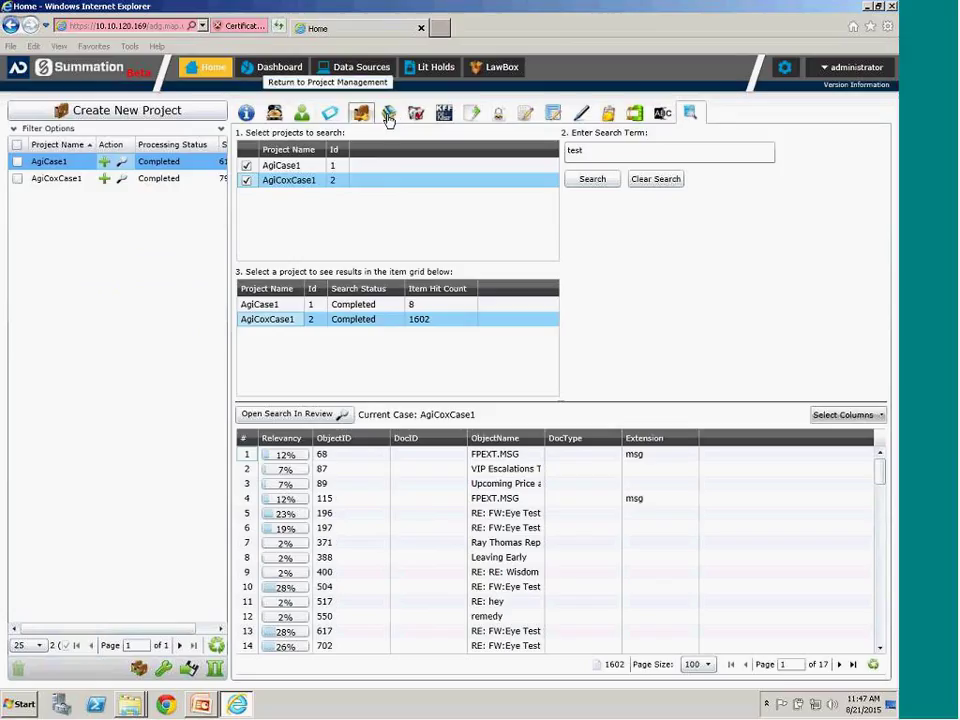
# Download Report_2015-08-20_04-36-08-PM from AgiCase1's Case Organizer reports in Summation and open Co-Marketing Case Notes Report.pdf.
pyautogui.click(389, 116)
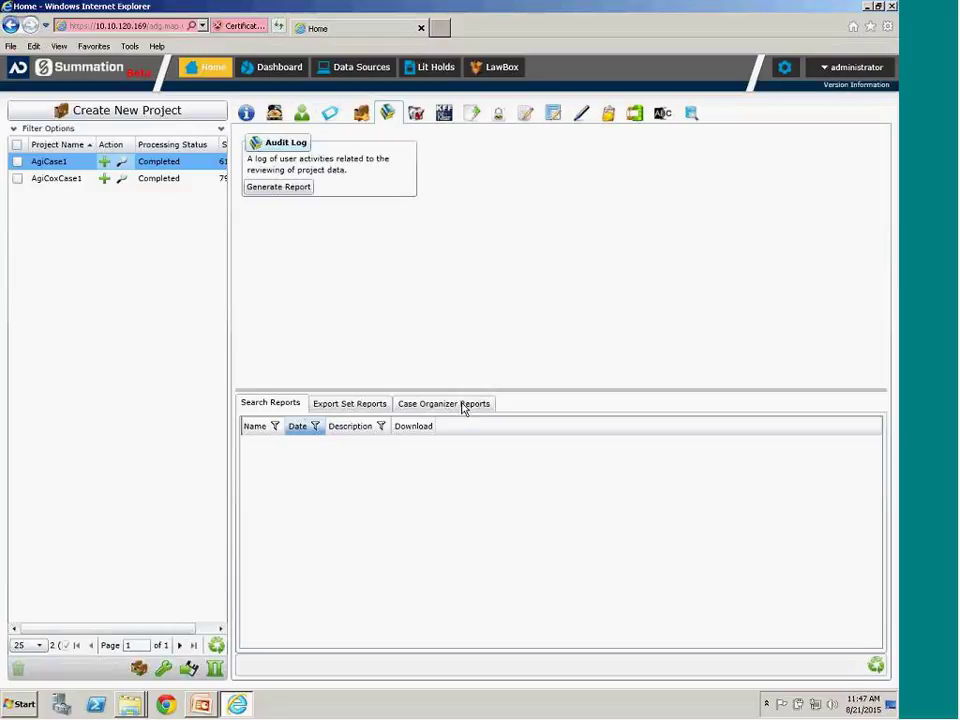
pyautogui.click(460, 408)
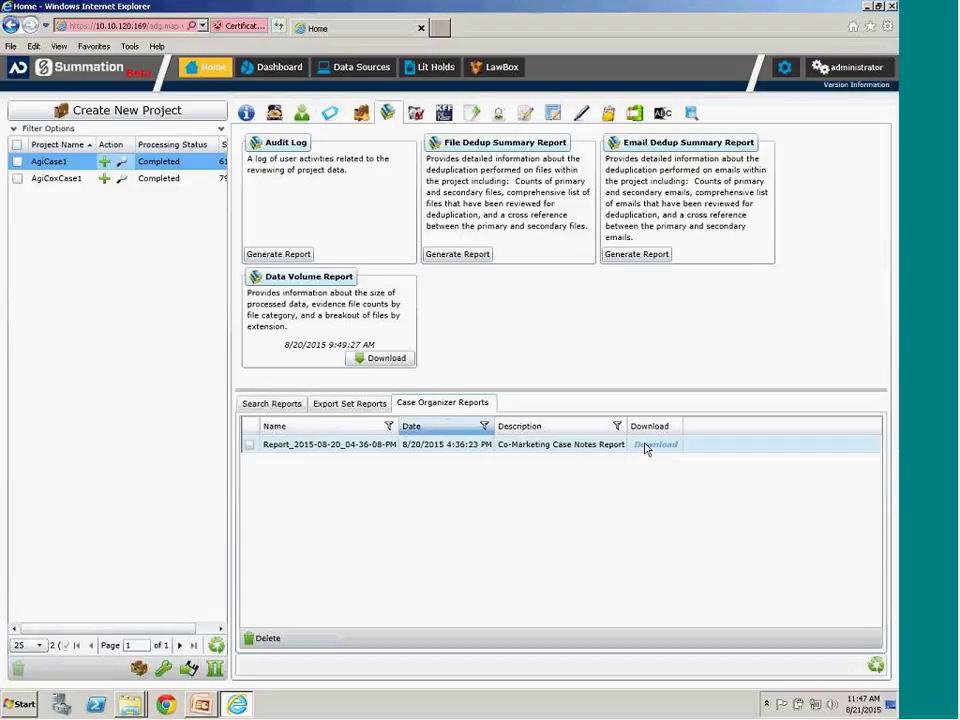
pyautogui.click(660, 449)
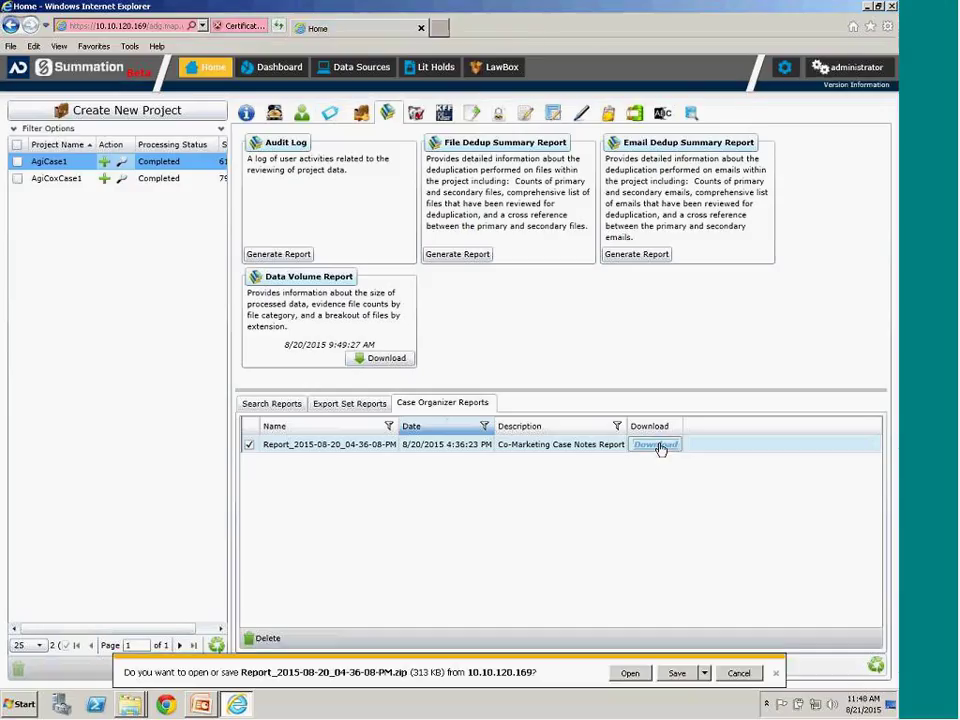
pyautogui.click(629, 673)
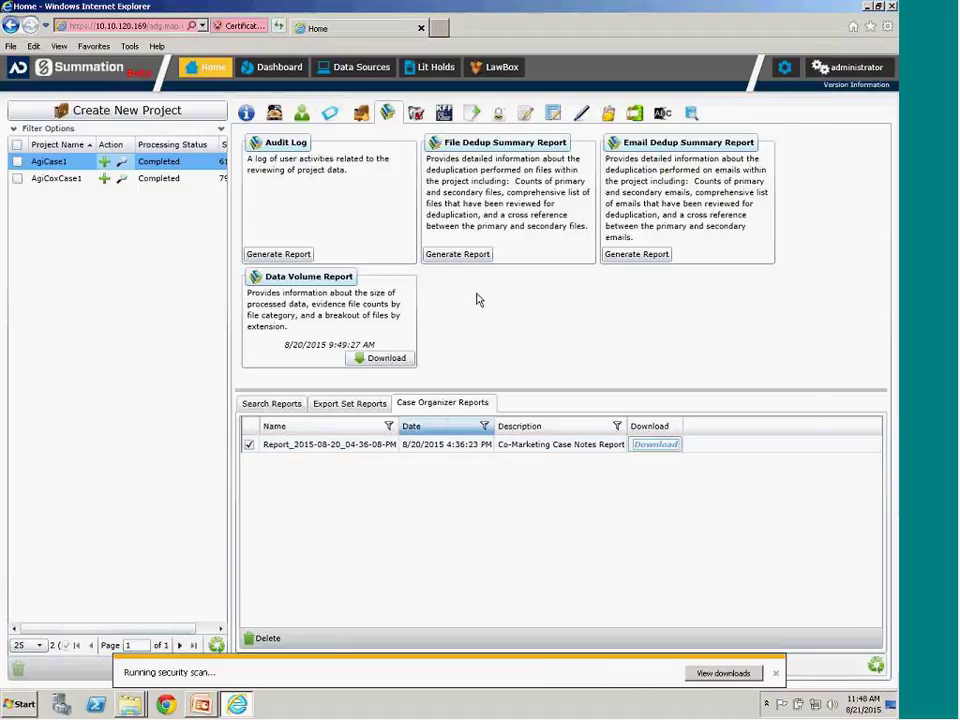
pyautogui.click(560, 123)
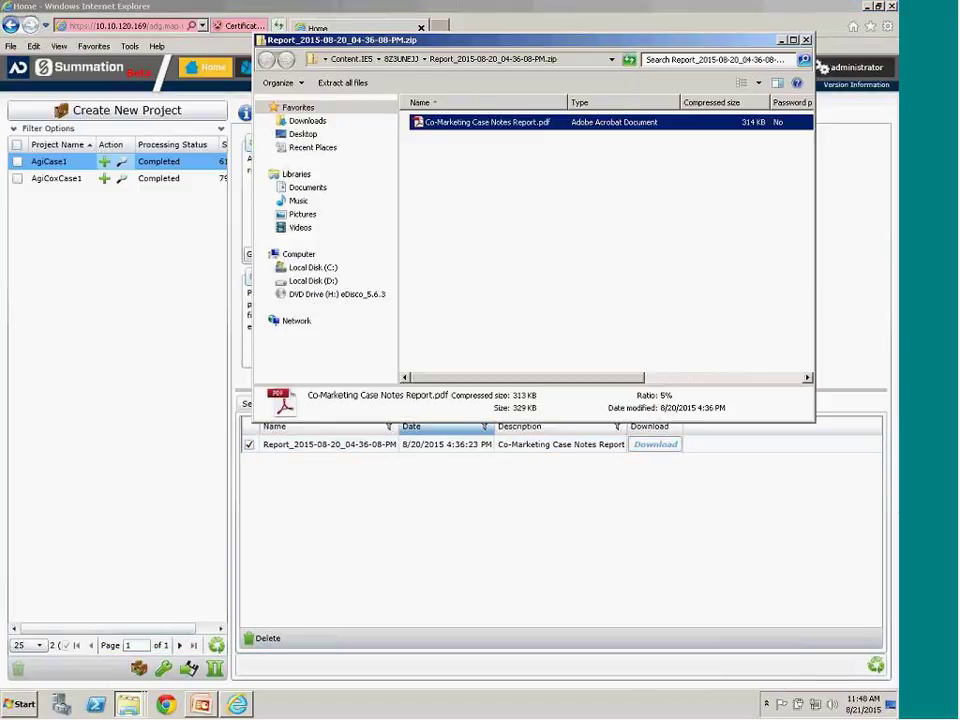
pyautogui.doubleClick(487, 124)
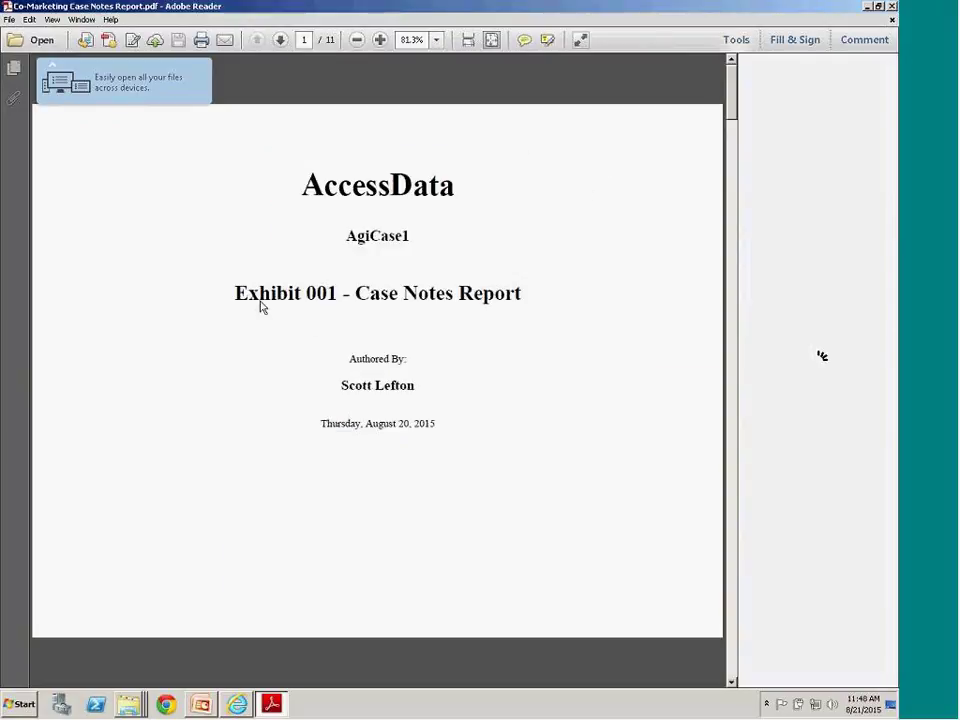
# Examine the case notes report's notes table, page links, and the appended April 2002 Newsletter and Product Line IT Lead documents.
pyautogui.scroll(-3, 575, 316)
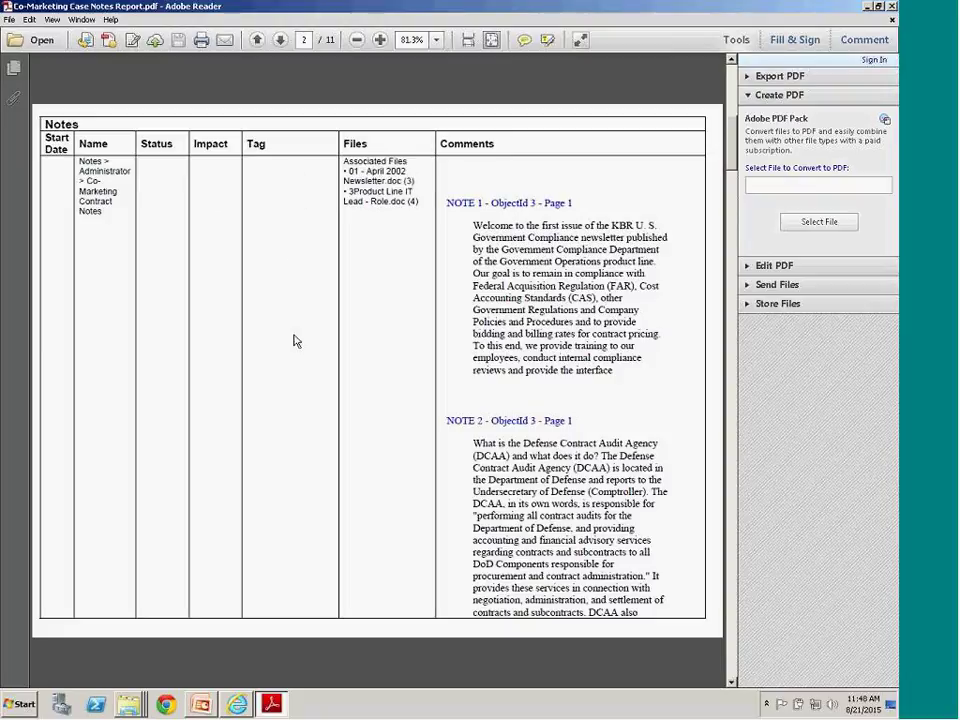
pyautogui.click(566, 203)
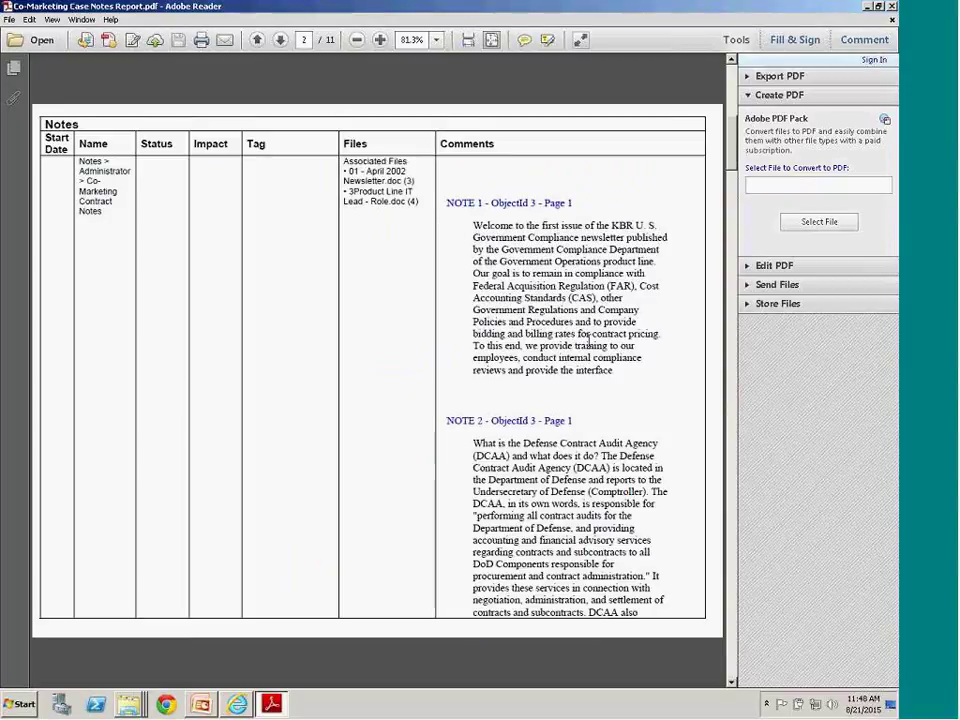
pyautogui.scroll(-3, 585, 332)
pyautogui.scroll(-3, 587, 333)
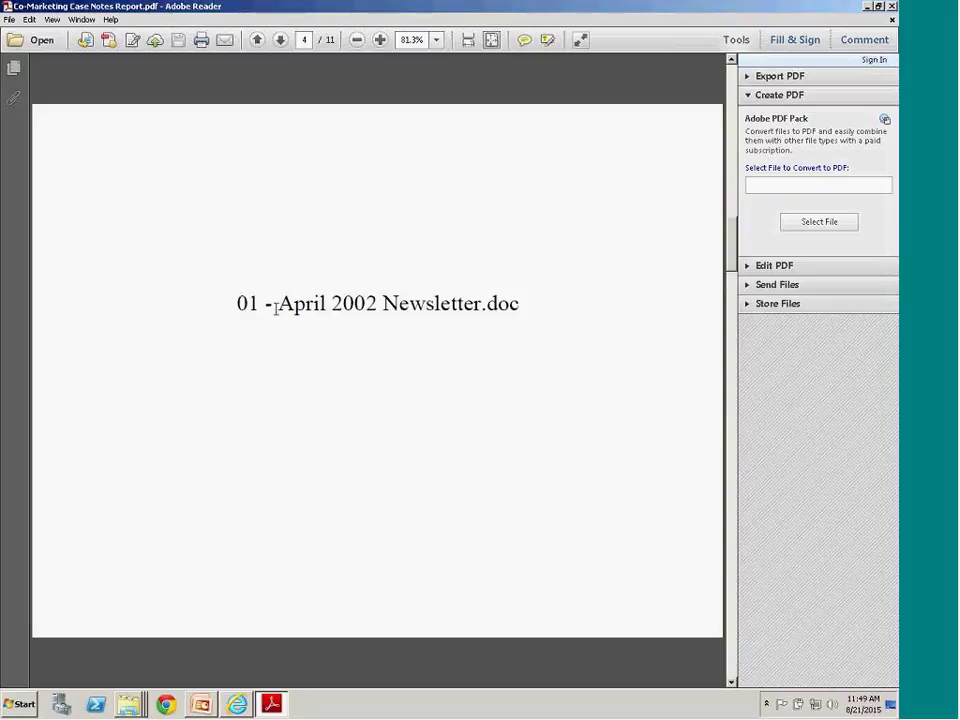
pyautogui.scroll(-3, 525, 311)
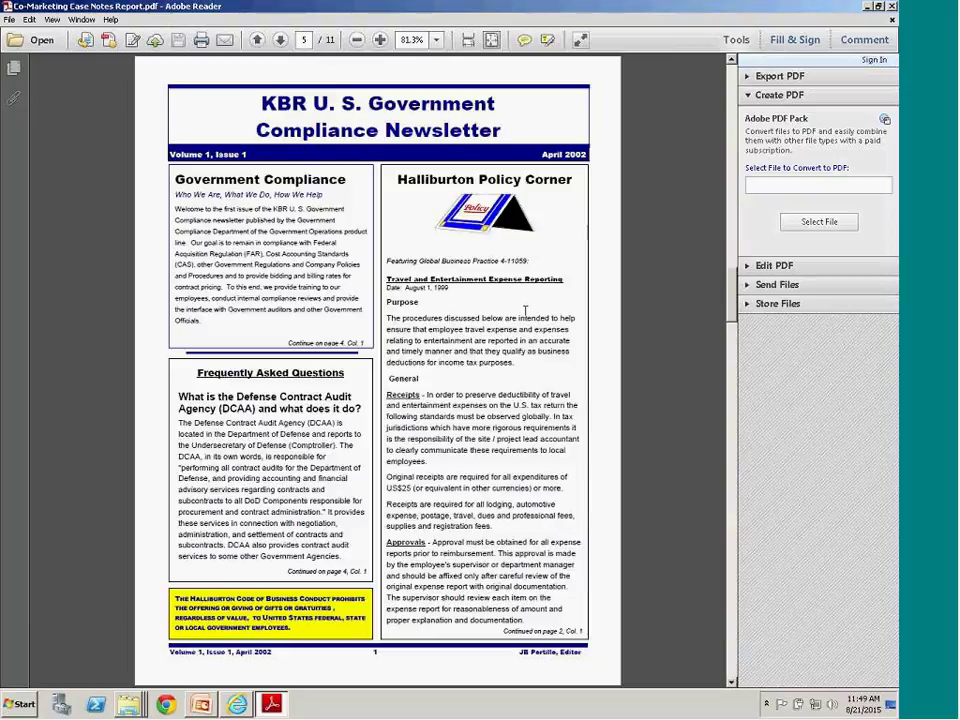
pyautogui.scroll(-3, 525, 311)
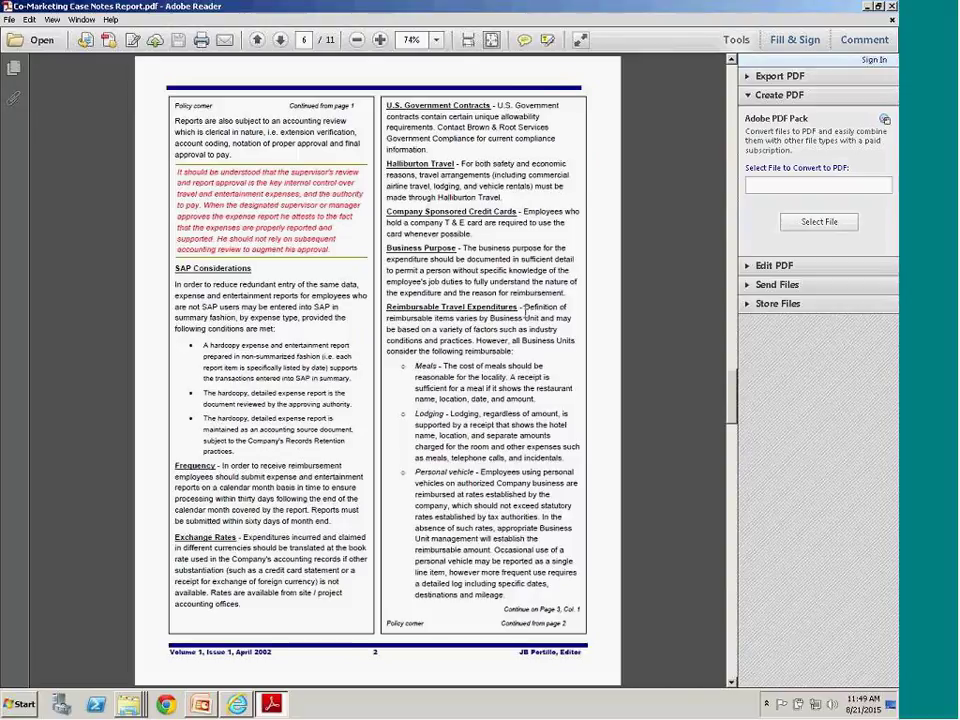
pyautogui.scroll(-3, 525, 311)
pyautogui.scroll(-6, 525, 311)
pyautogui.scroll(3, 563, 289)
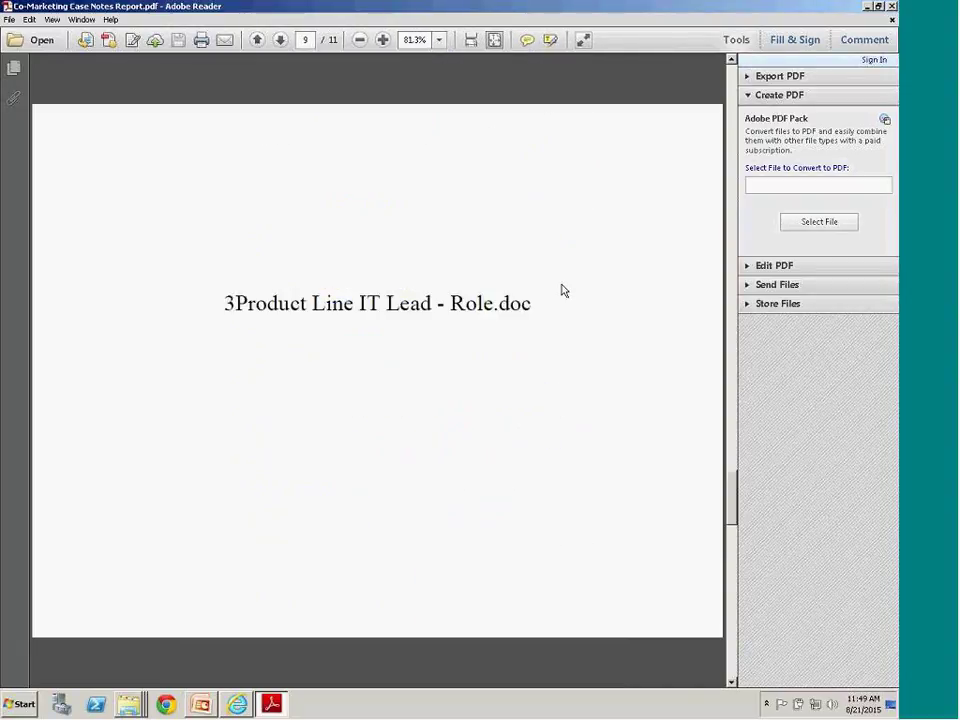
pyautogui.scroll(-3, 551, 315)
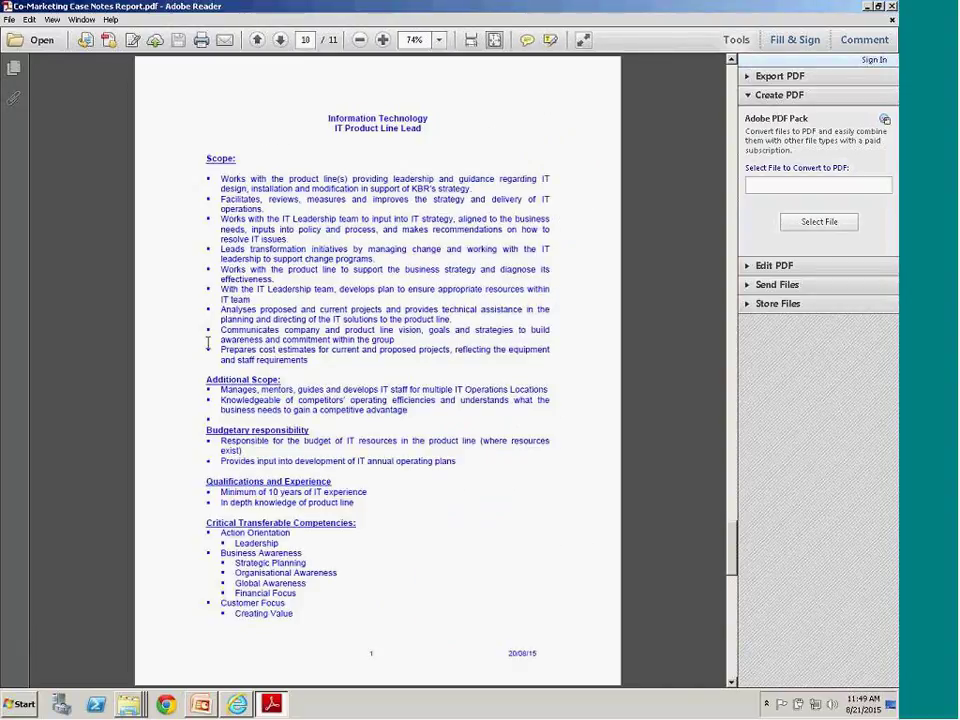
# Review the case notes report again from its title page, comparing the notes with the appended newsletter pages, and close it.
pyautogui.moveTo(731, 545); pyautogui.dragTo(731, 240)
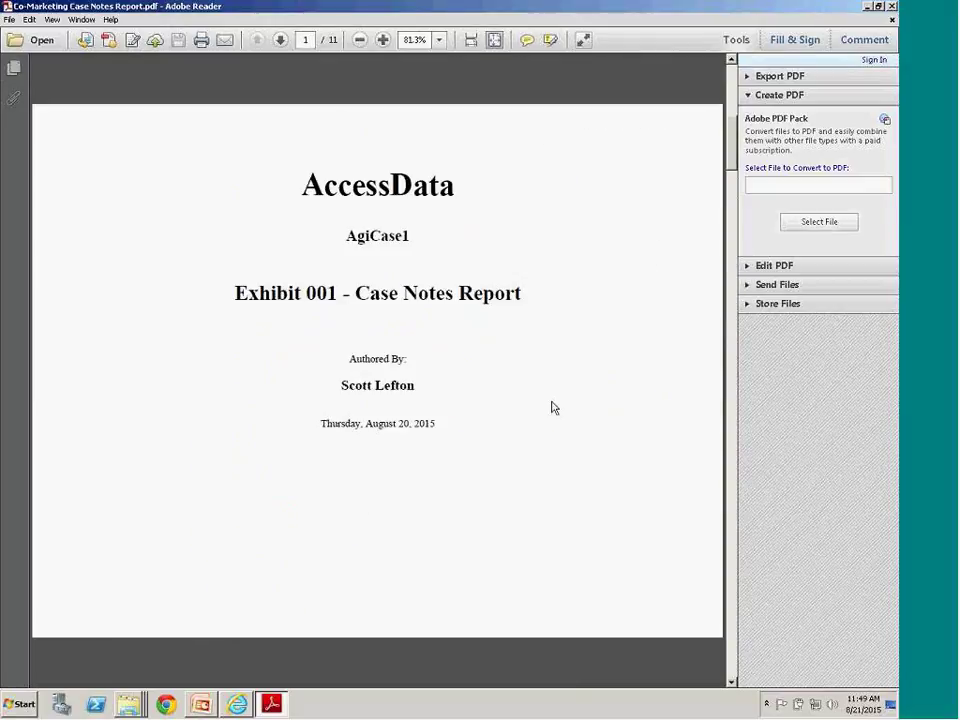
pyautogui.scroll(-5, 553, 405)
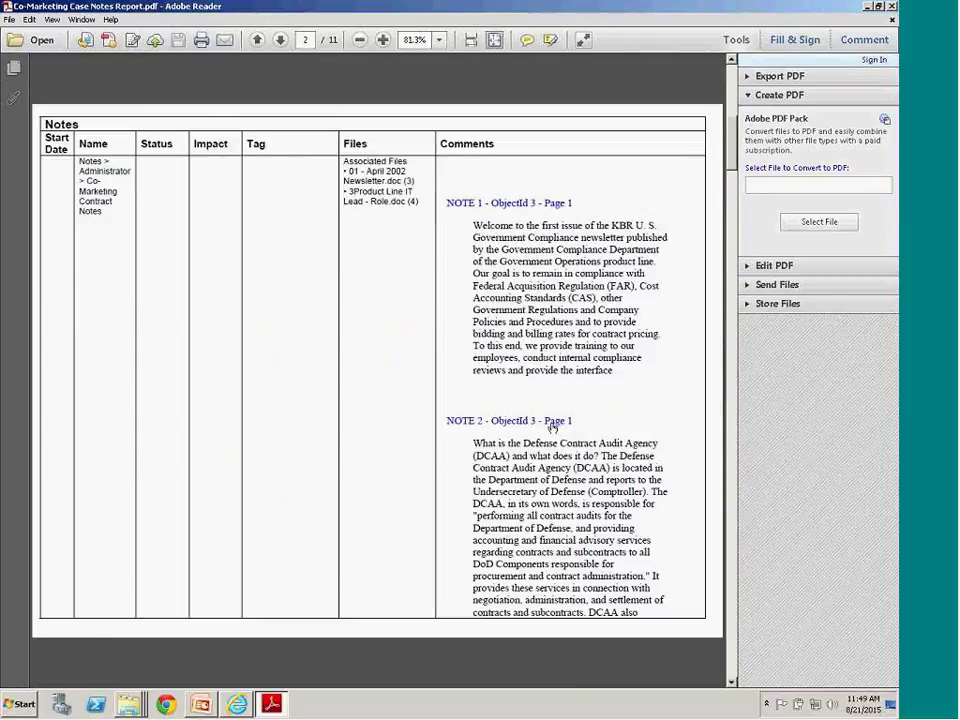
pyautogui.scroll(-5, 553, 398)
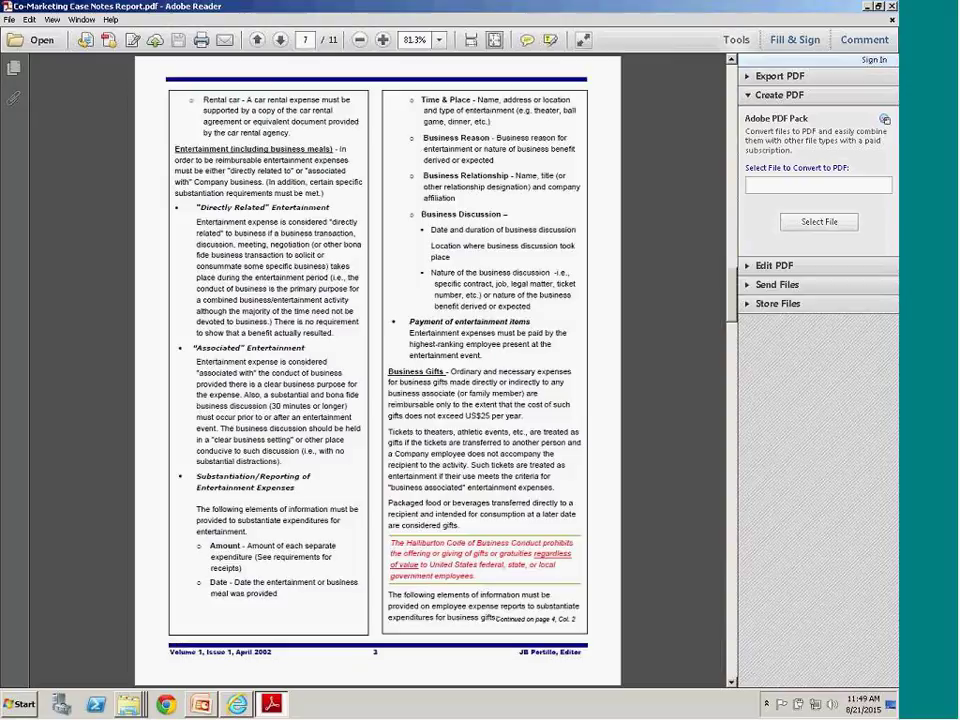
pyautogui.scroll(9, 557, 430)
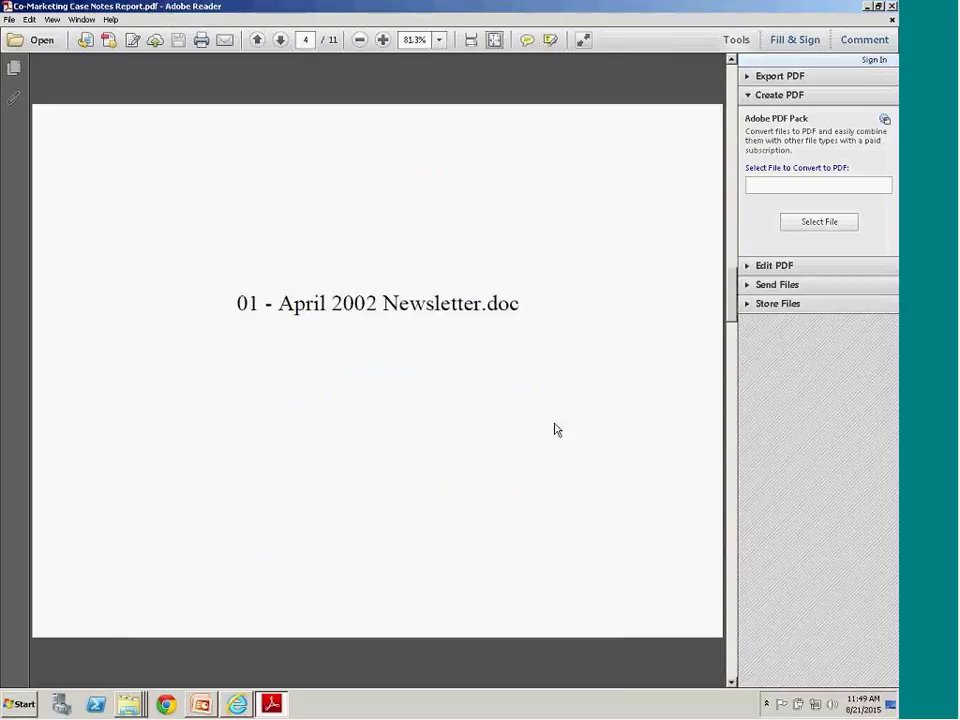
pyautogui.scroll(-12, 557, 430)
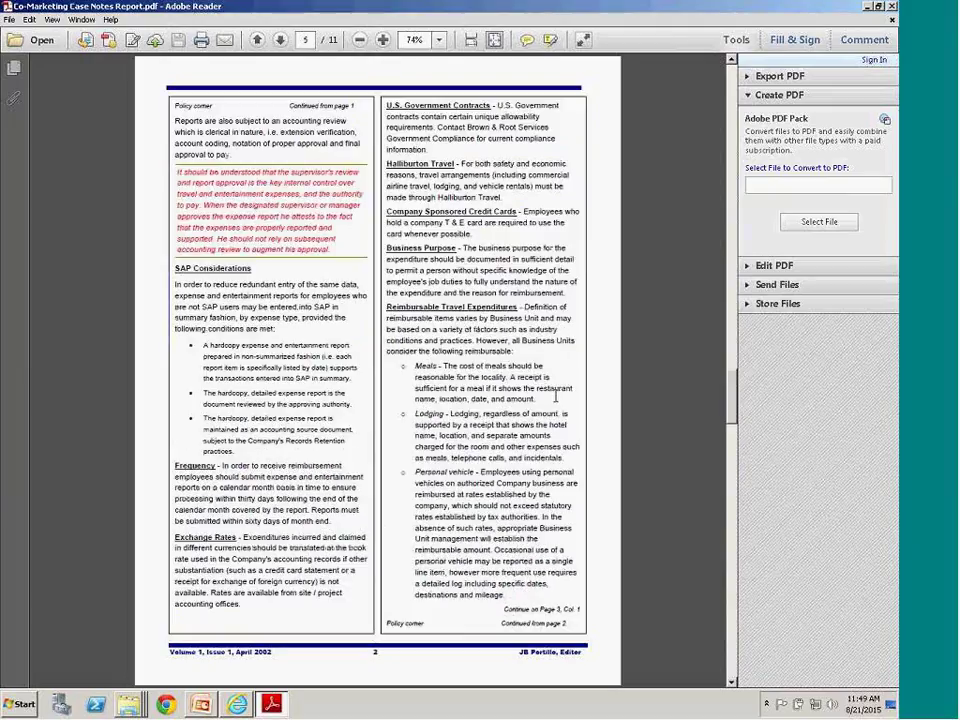
pyautogui.scroll(6, 562, 404)
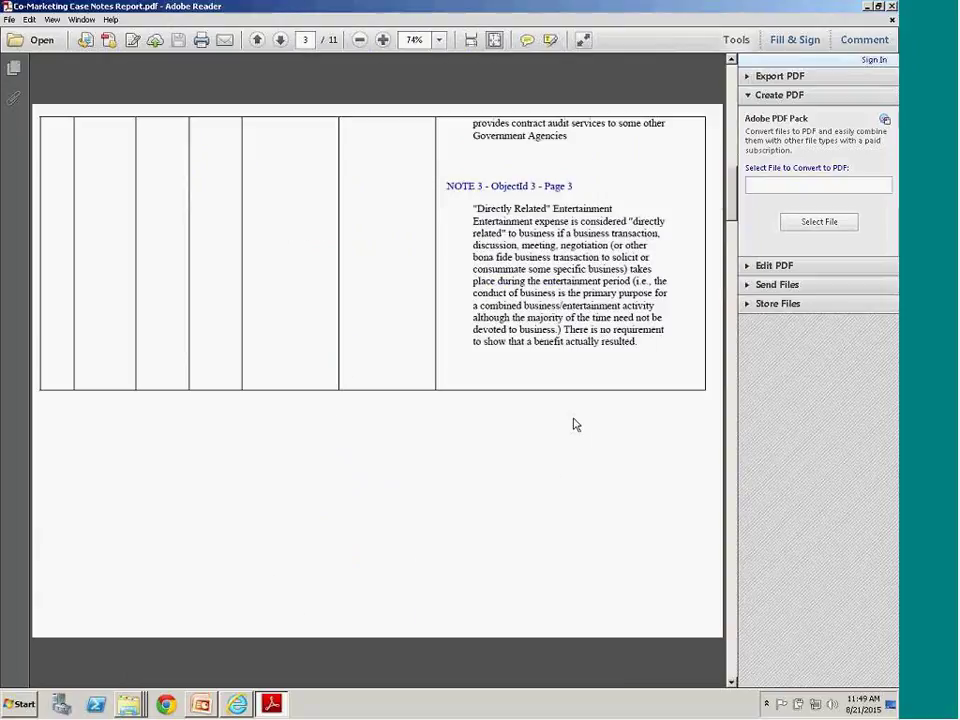
pyautogui.scroll(4, 575, 422)
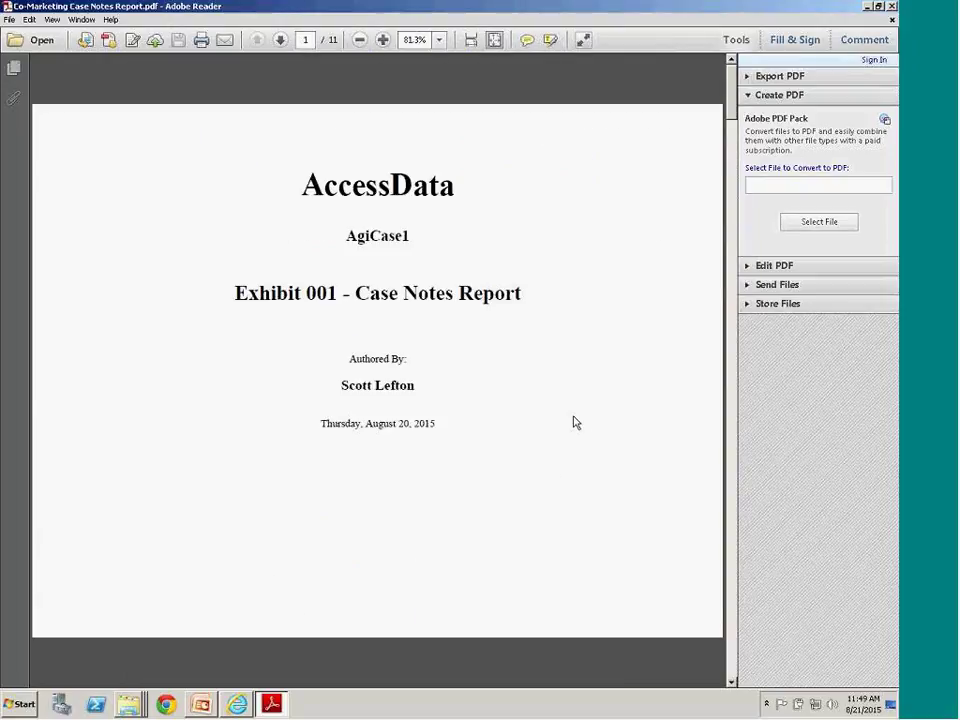
pyautogui.scroll(-3, 575, 422)
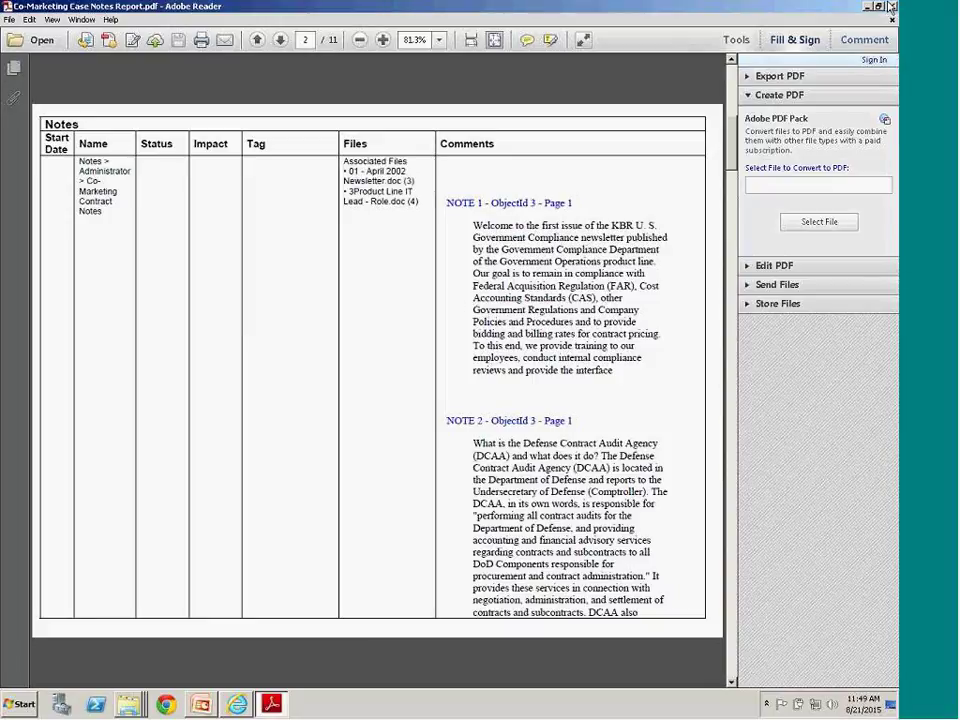
# Return to the AgiCase1 review in Summation, then switch to the PowerPoint presentation and show the Learn more slide, number 17.
pyautogui.click(238, 705)
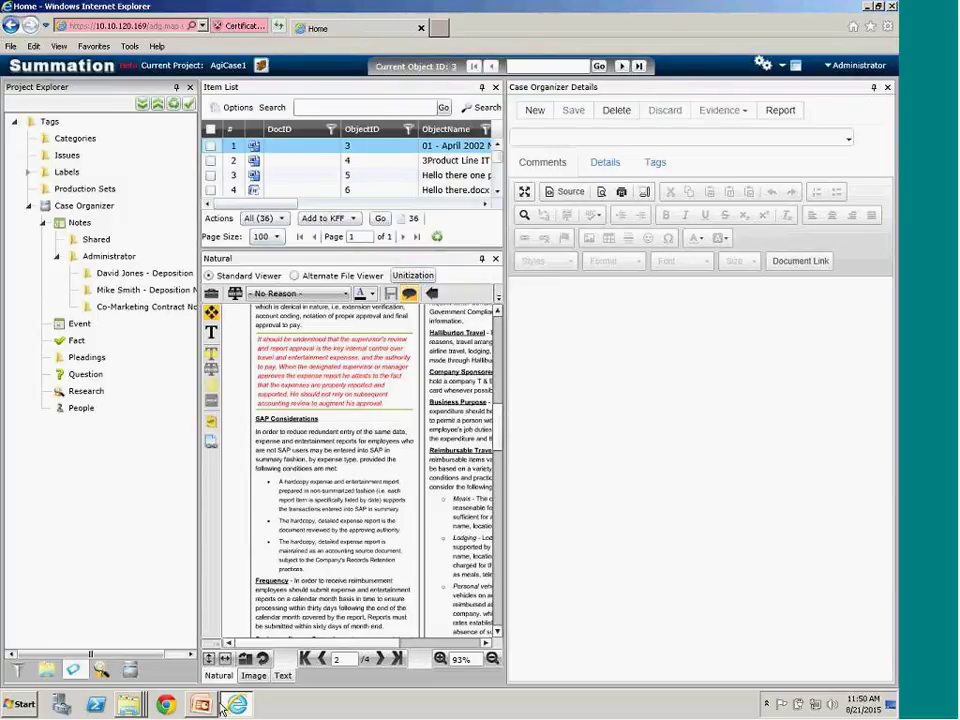
pyautogui.moveTo(217, 707)
pyautogui.click(199, 706)
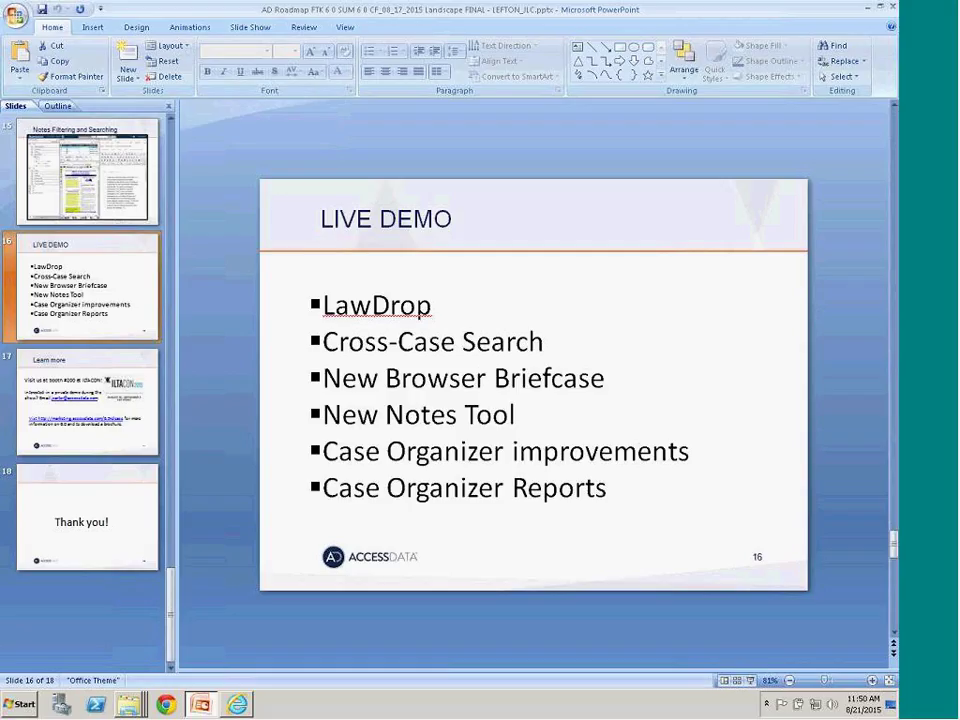
pyautogui.click(66, 398)
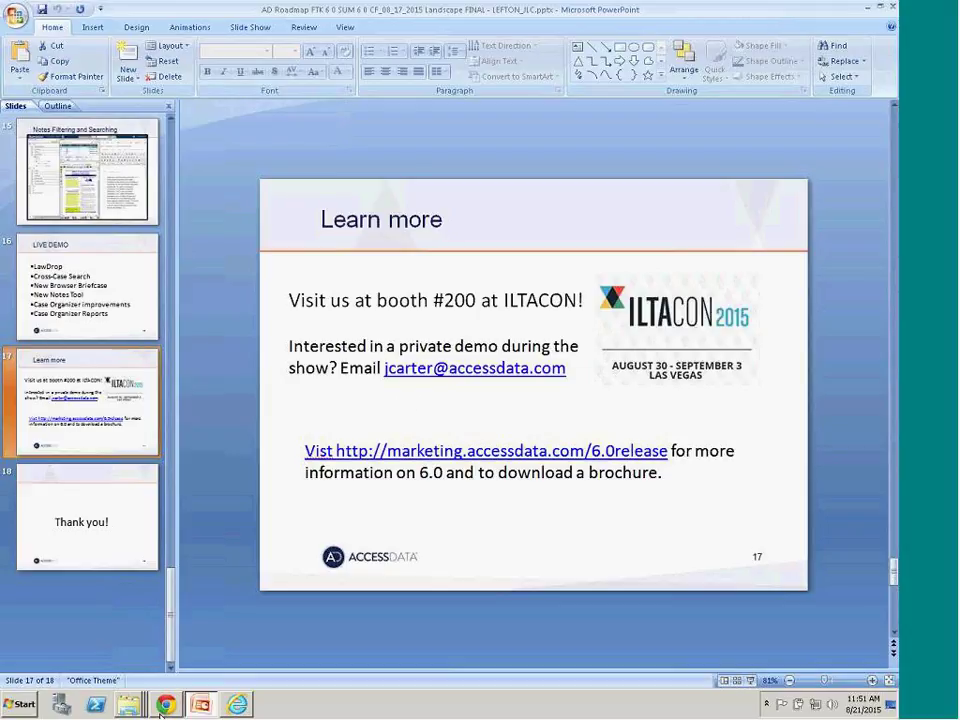
# Switch to the Windows Explorer window of folder 2, show its parent folder NEW BROWSER BRIEFCASE, and reopen folder 2.
pyautogui.click(128, 704)
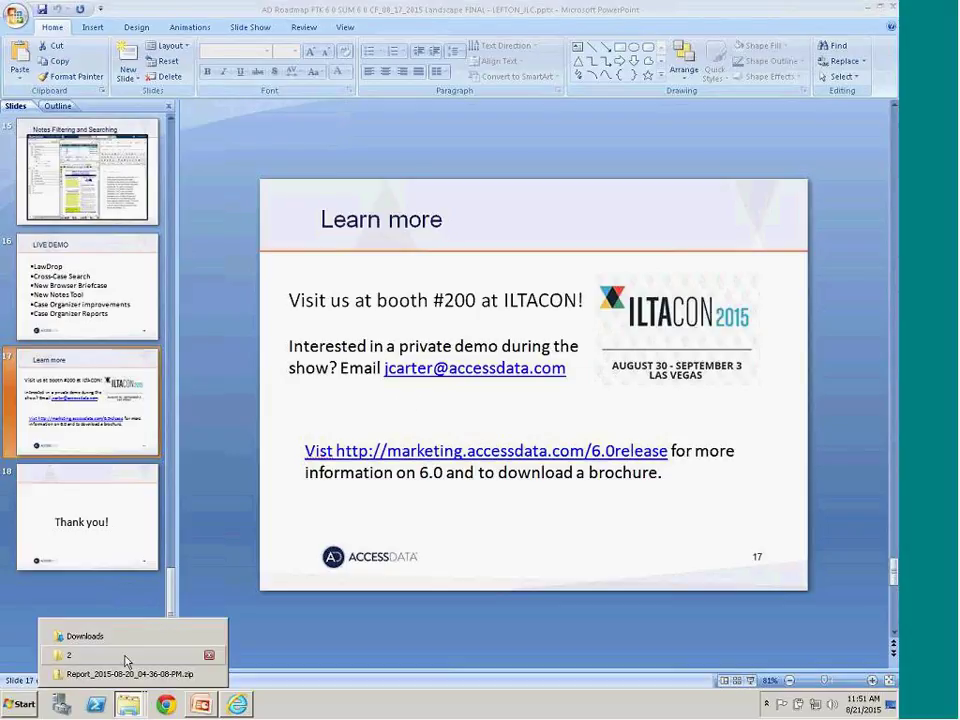
pyautogui.click(129, 656)
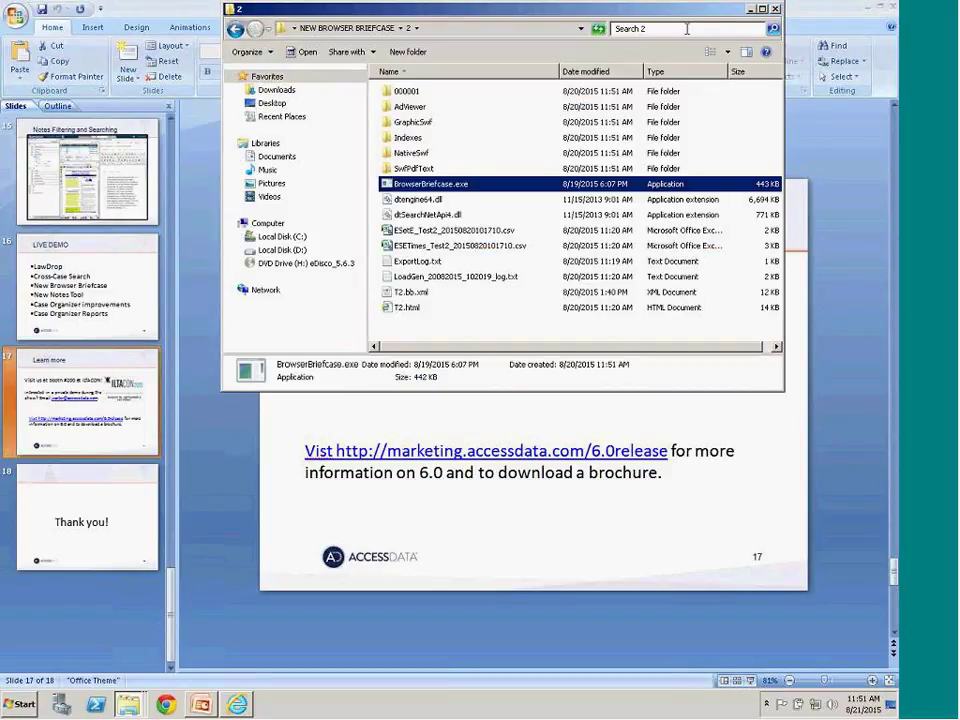
pyautogui.moveTo(508, 8); pyautogui.dragTo(516, 90)
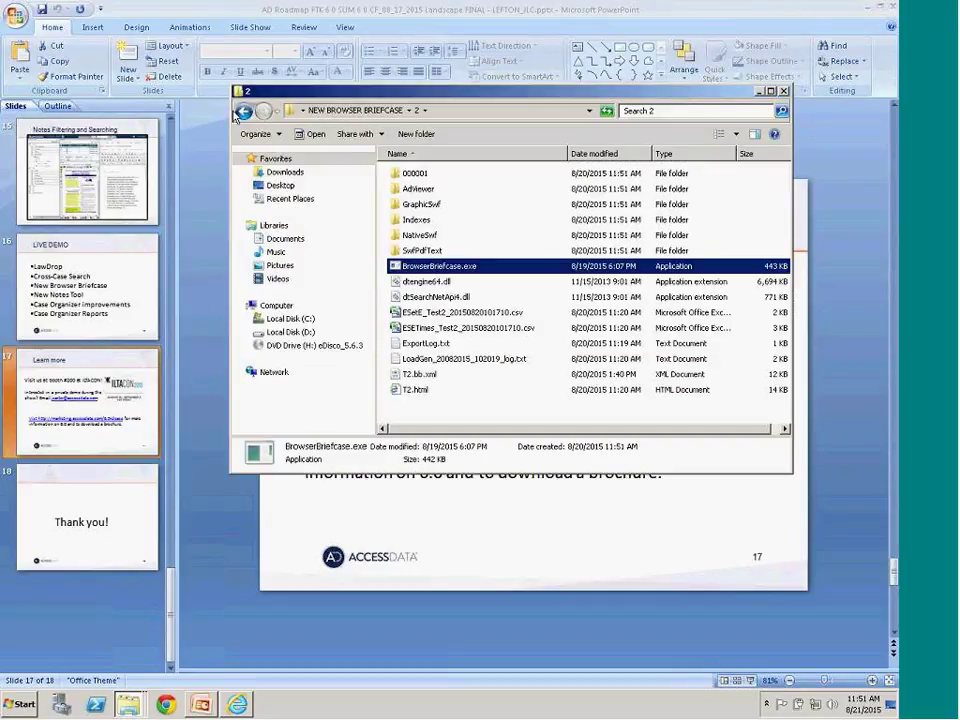
pyautogui.hotkey('alt', 'Up')
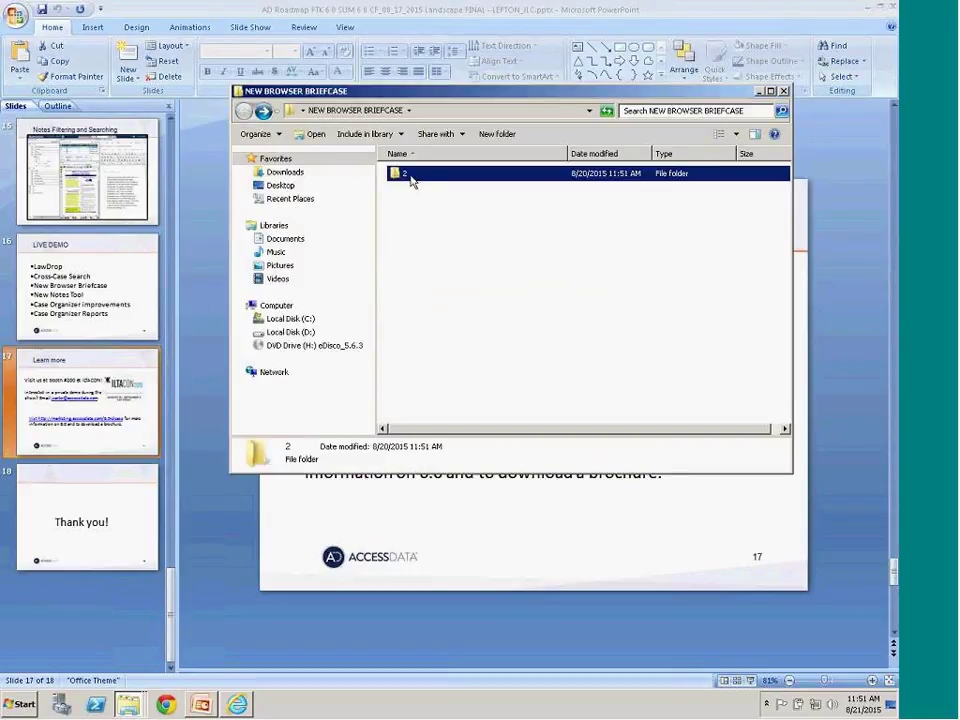
pyautogui.doubleClick(408, 176)
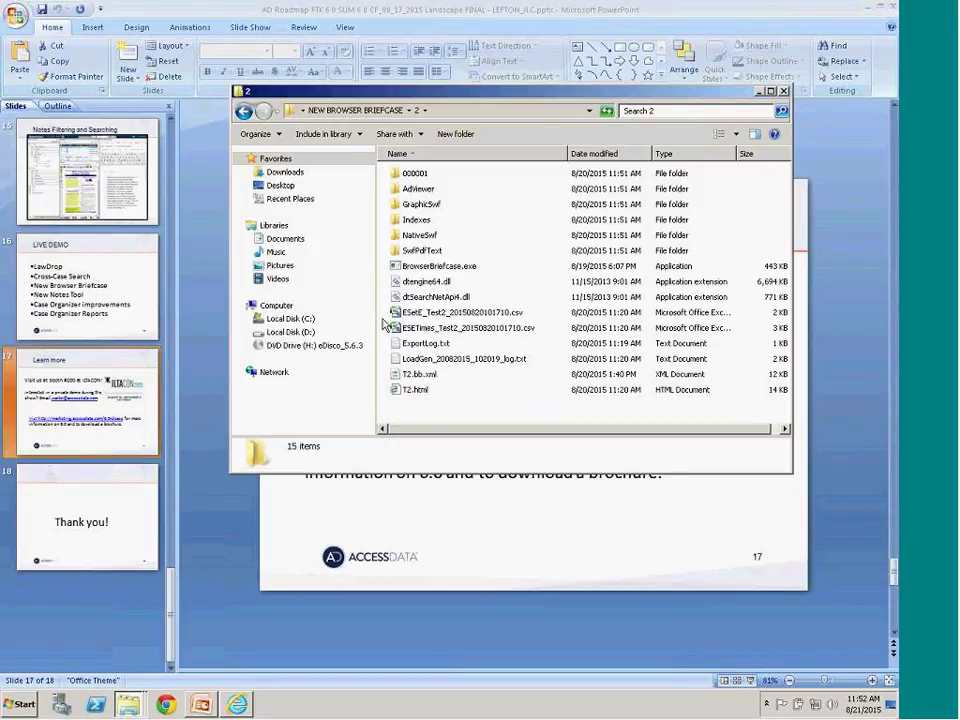
# Launch BrowserBriefcase.exe, view its document list and native viewer in a maximized window, and return to folder 2 in Windows Explorer.
pyautogui.click(422, 266)
pyautogui.rightClick(421, 266)
pyautogui.click(473, 286)
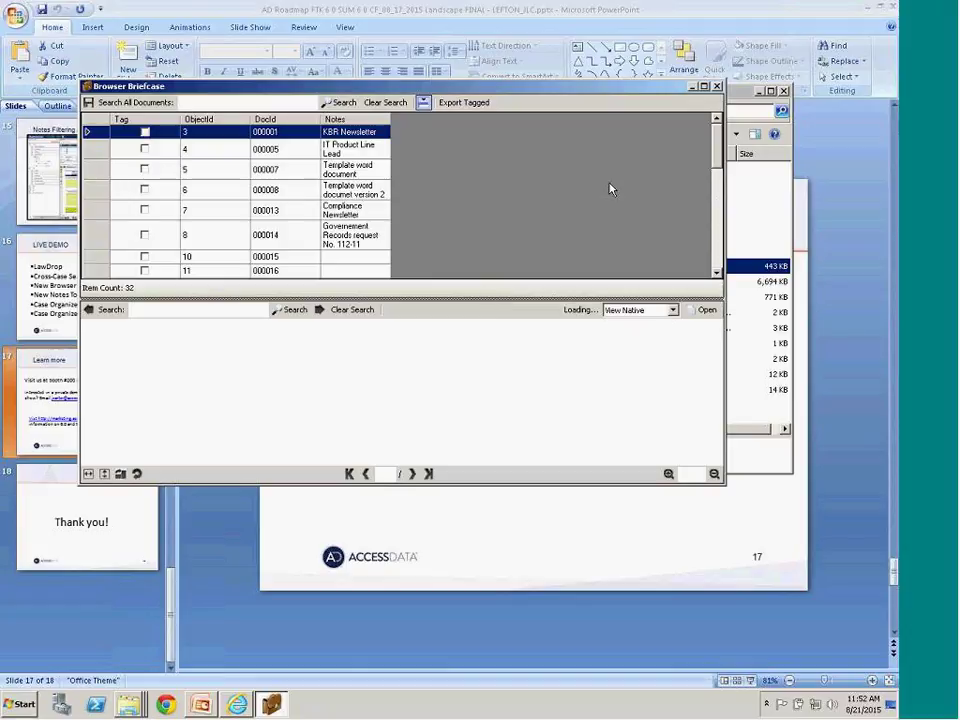
pyautogui.click(705, 88)
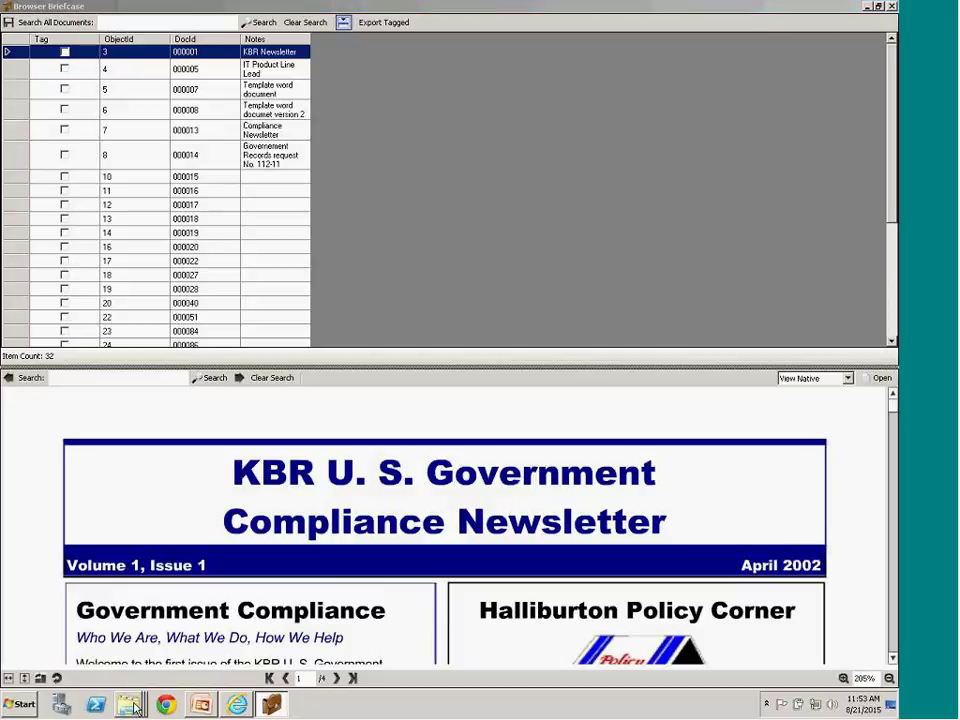
pyautogui.moveTo(128, 704)
pyautogui.click(130, 657)
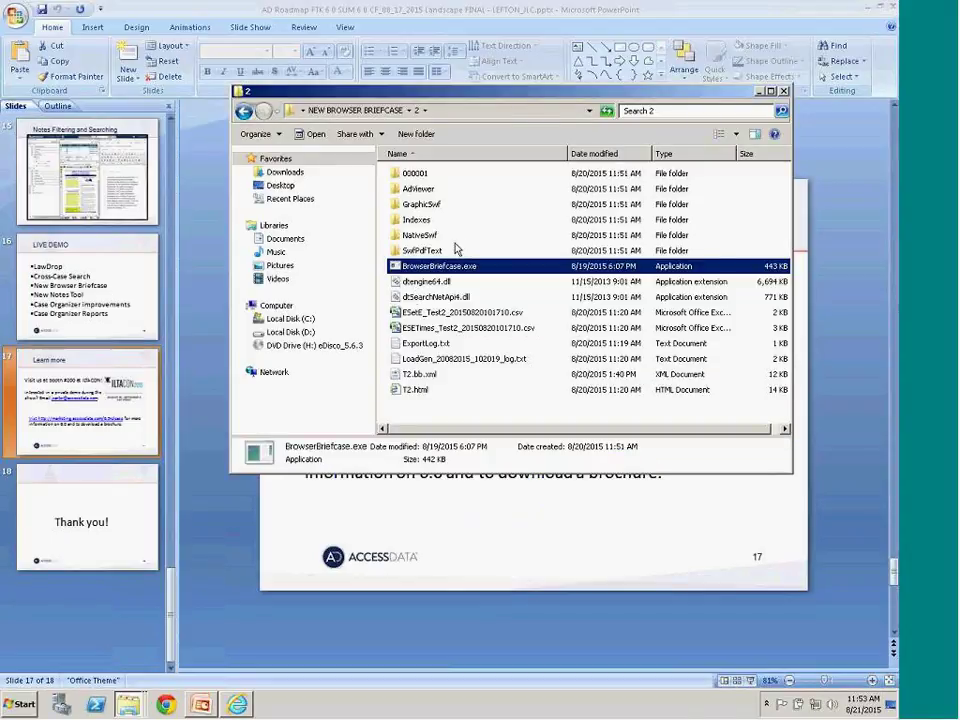
# Launch BrowserBriefcase.exe again to show its document list, return to folder 2, and close the folder window.
pyautogui.doubleClick(445, 267)
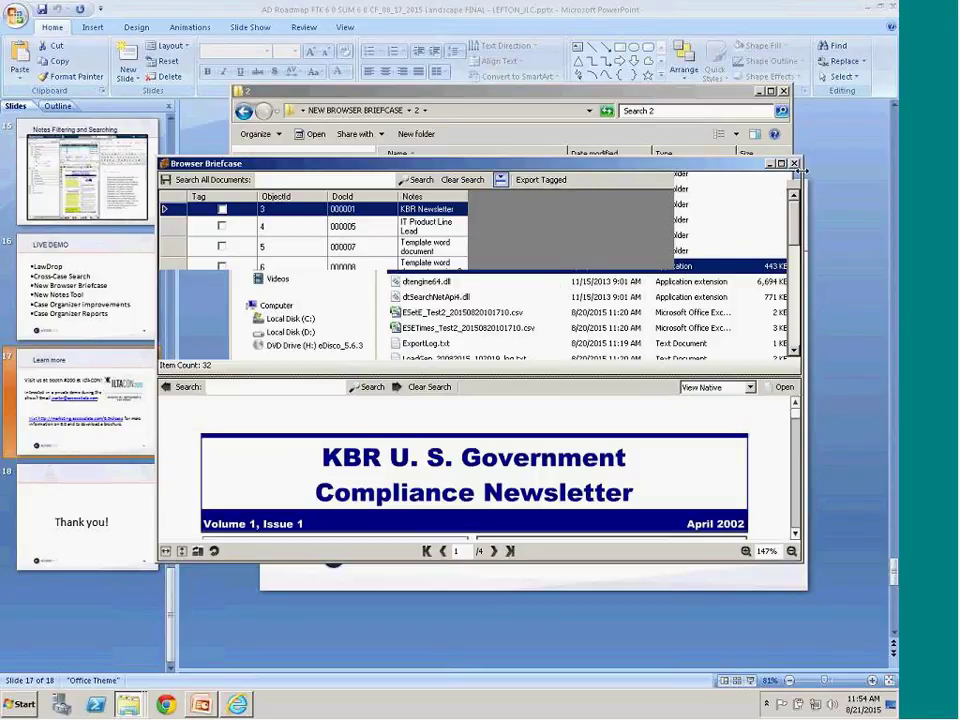
pyautogui.click(598, 126)
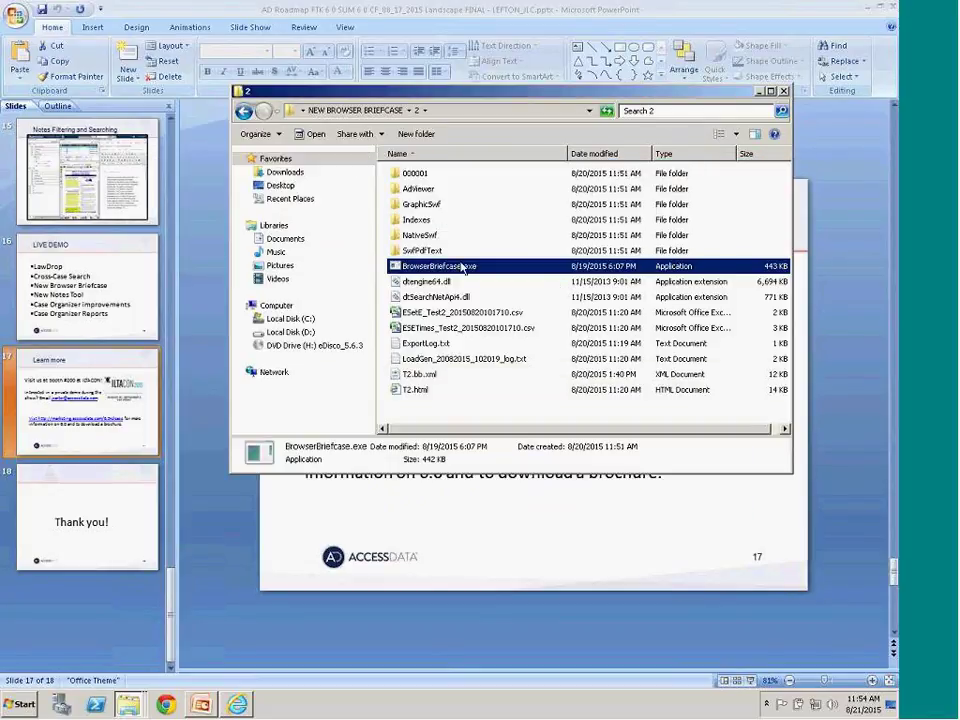
pyautogui.moveTo(465, 270)
pyautogui.click(783, 92)
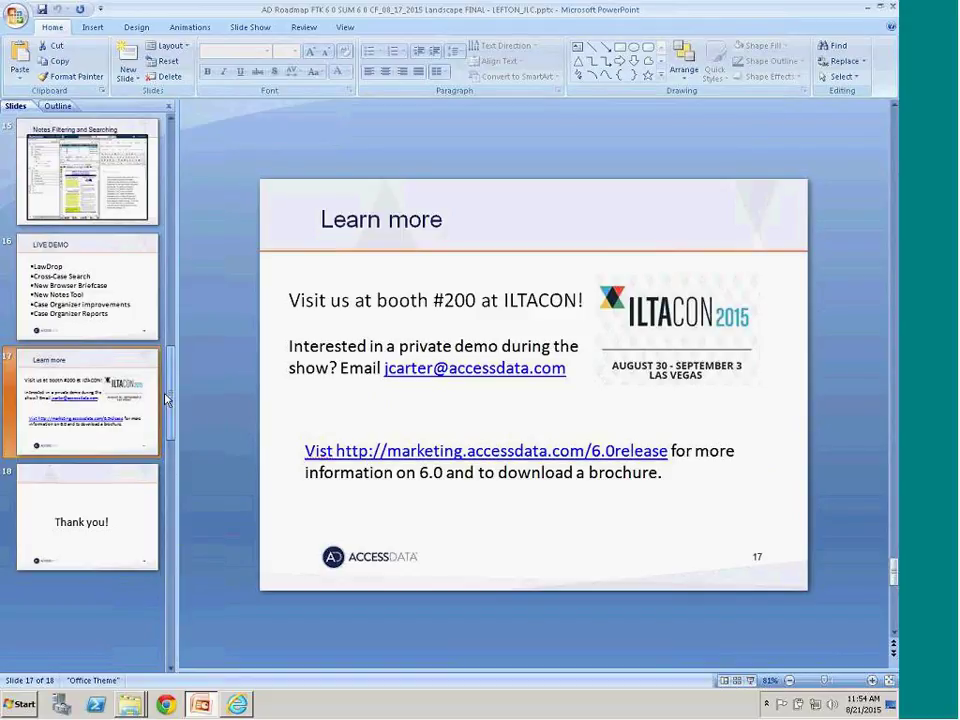
# Show slide 5, FTK 6.0, in the PowerPoint presentation.
pyautogui.scroll(10, 167, 392)
pyautogui.scroll(1, 167, 393)
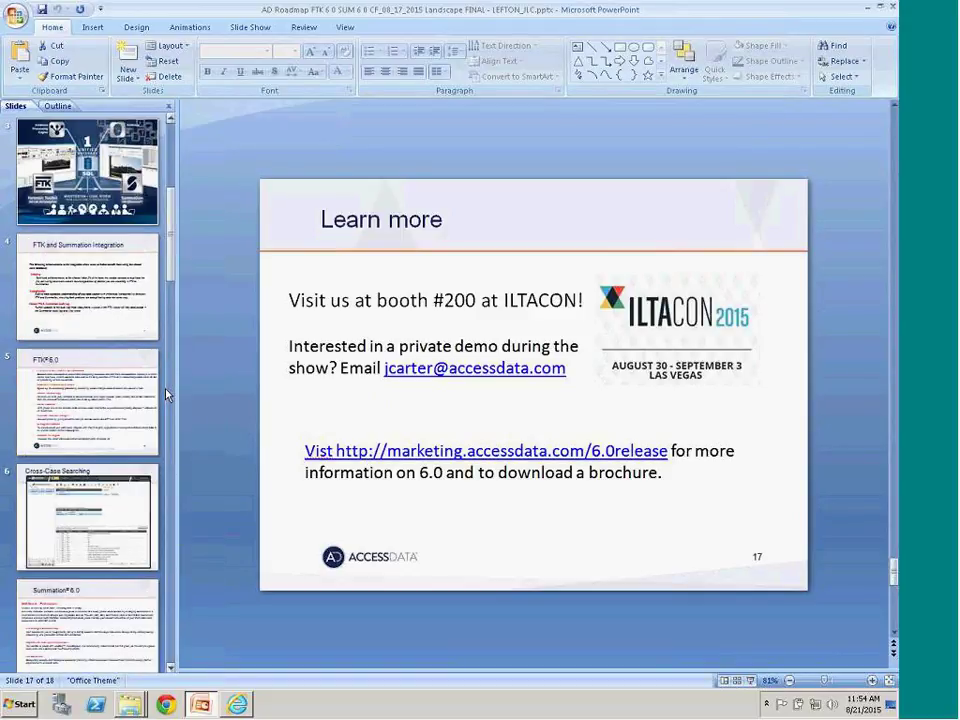
pyautogui.click(60, 397)
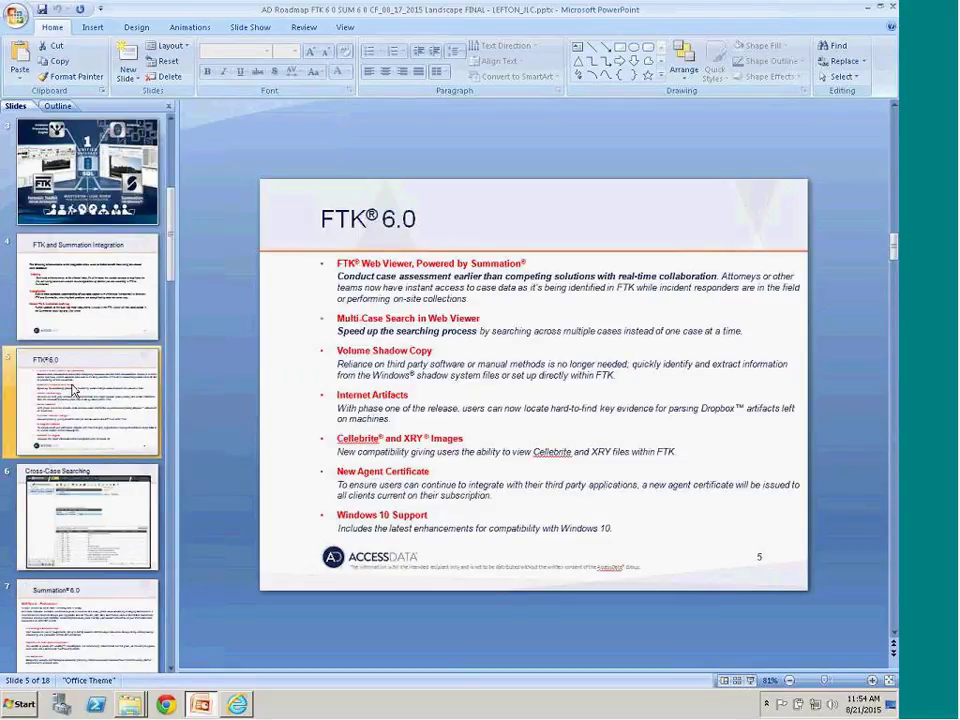
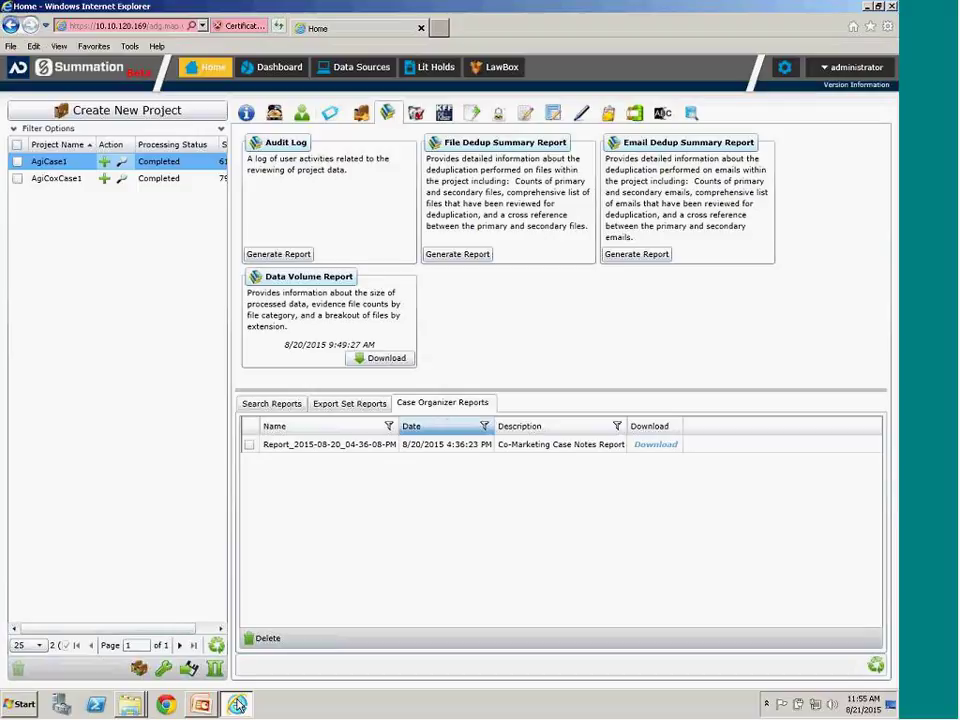
# In Summation, show the Add Data types for AgiCase1, then open its project review and close the Case Organizer Details pane.
pyautogui.click(105, 163)
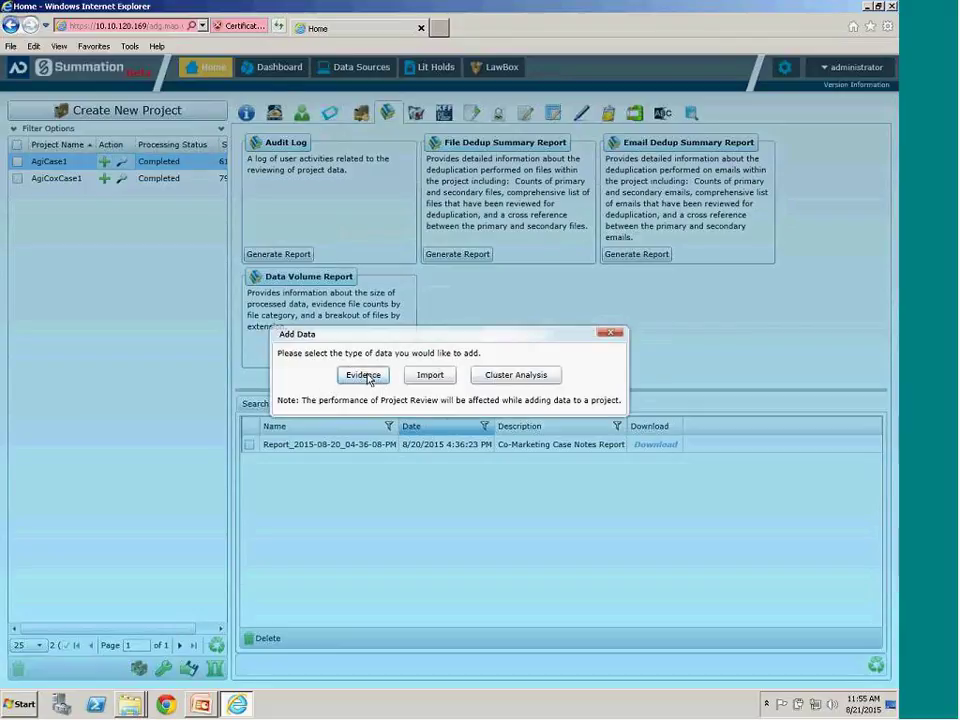
pyautogui.click(613, 334)
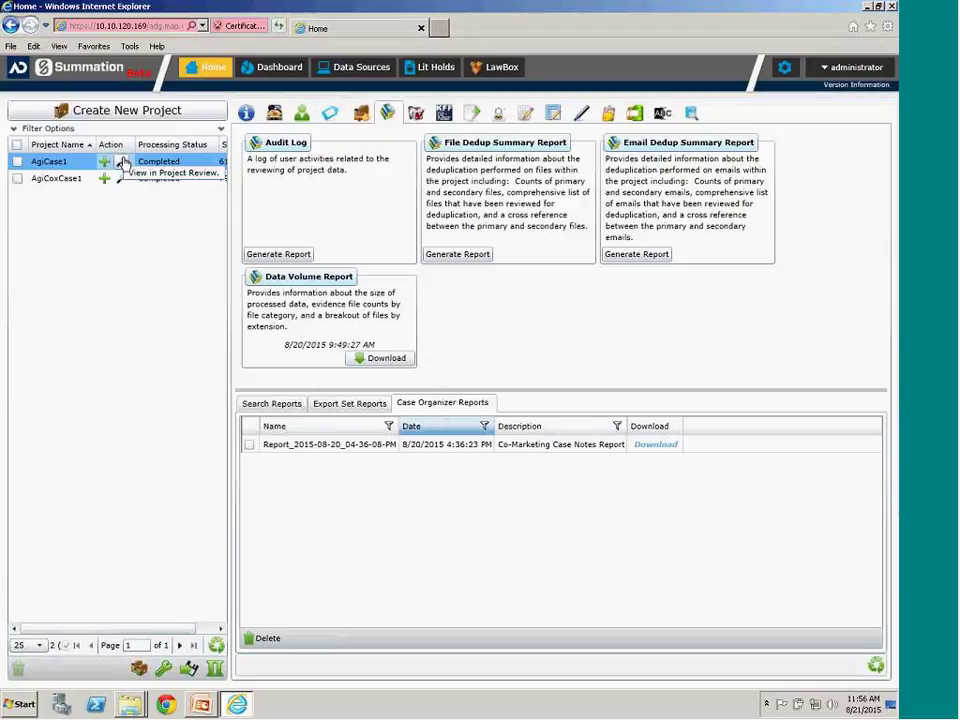
pyautogui.click(122, 163)
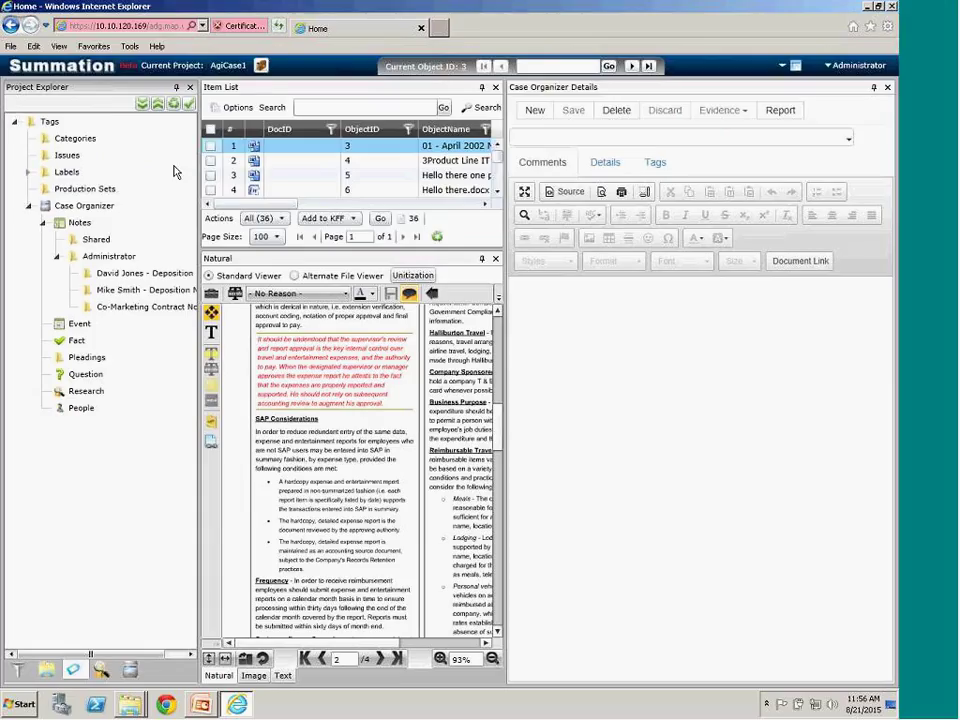
pyautogui.click(887, 88)
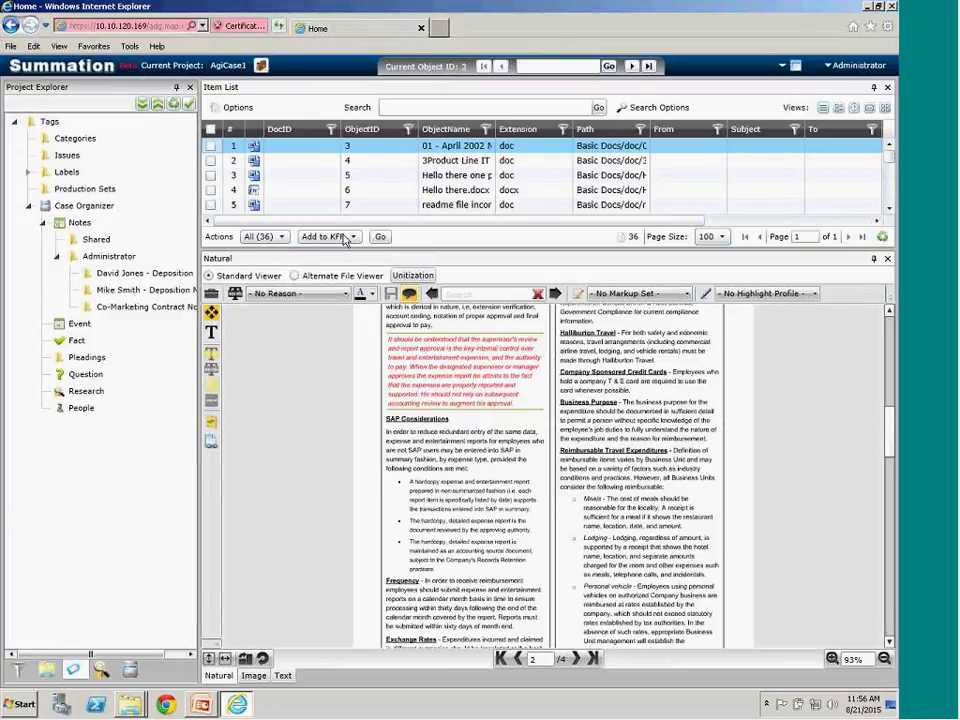
# Choose the OCR Documents action for all items, then view the first document's extracted text and return to its Natural view.
pyautogui.click(344, 238)
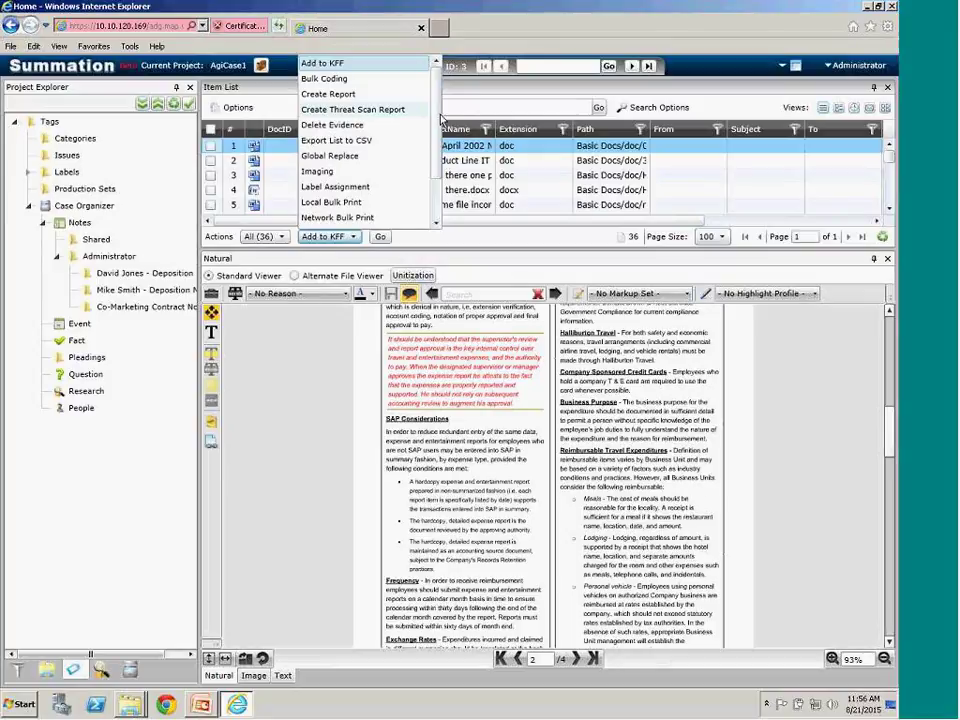
pyautogui.scroll(-2, 440, 214)
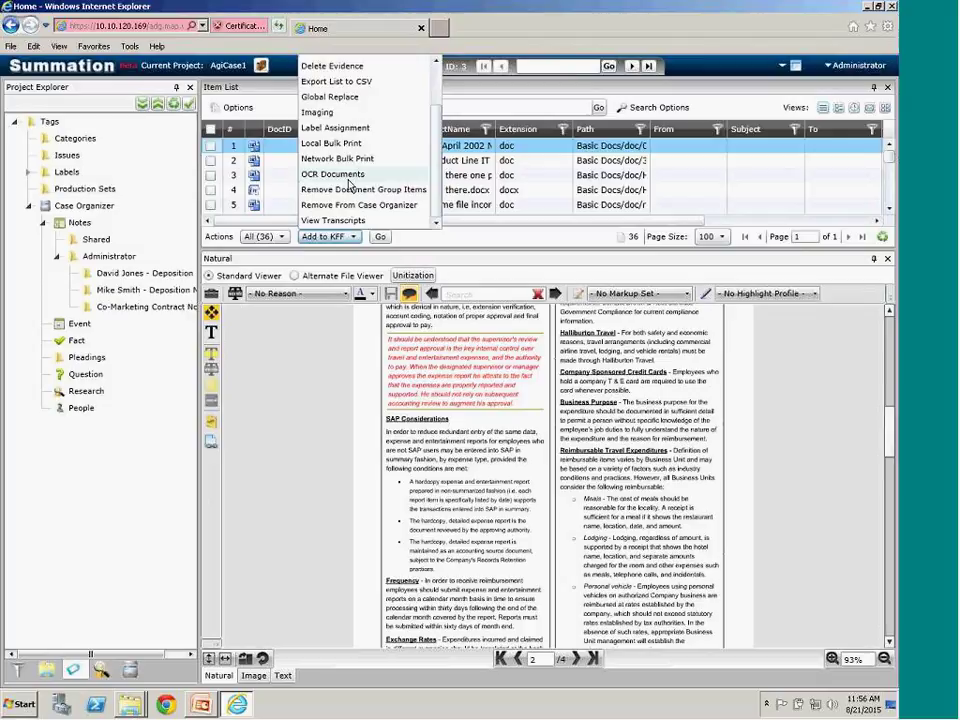
pyautogui.click(405, 287)
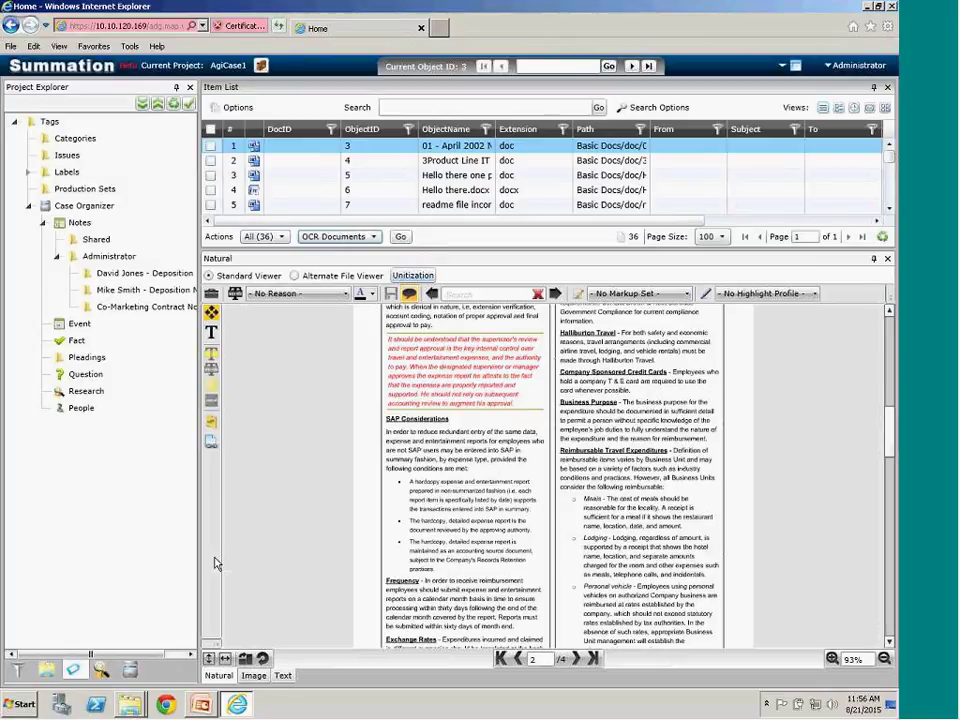
pyautogui.click(285, 676)
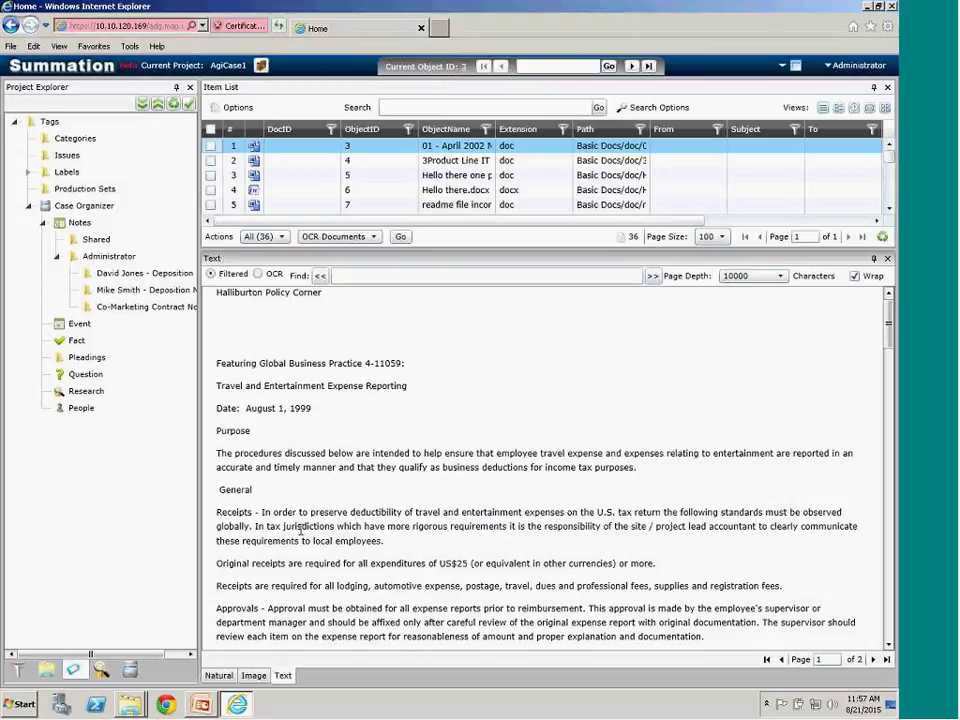
pyautogui.click(228, 677)
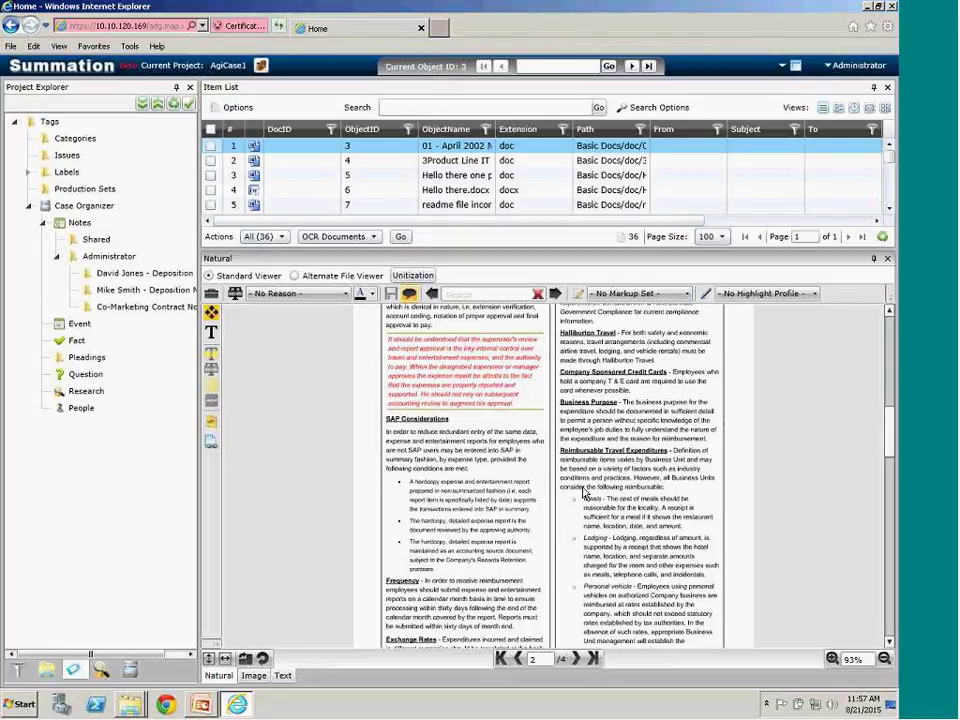
# Show the project's facets, expand the File group, and select pdf under File Extensions.
pyautogui.click(22, 670)
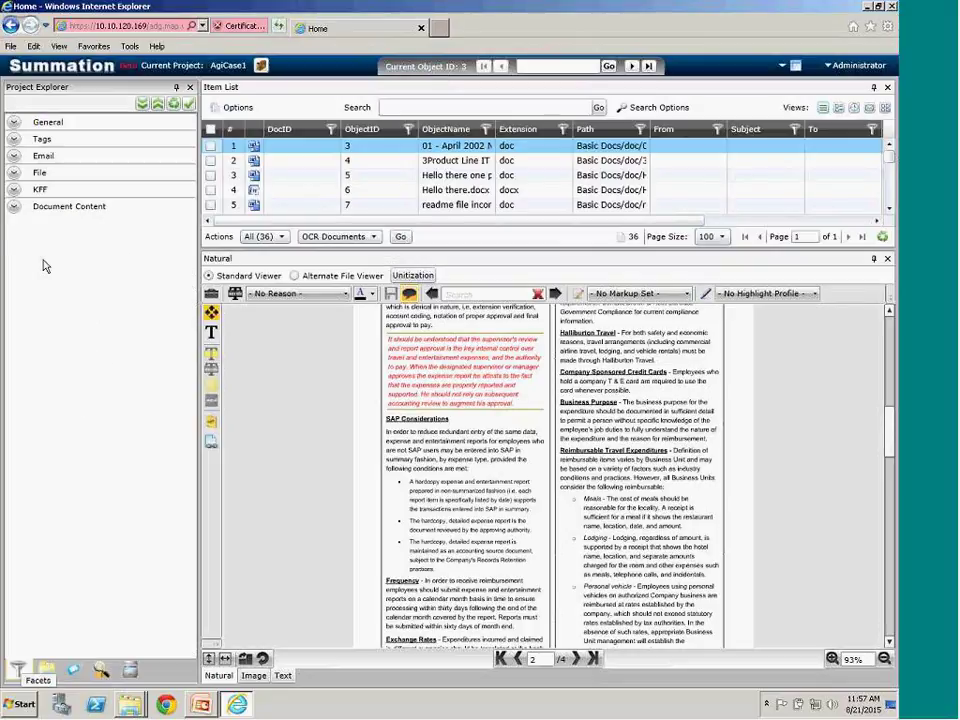
pyautogui.click(14, 174)
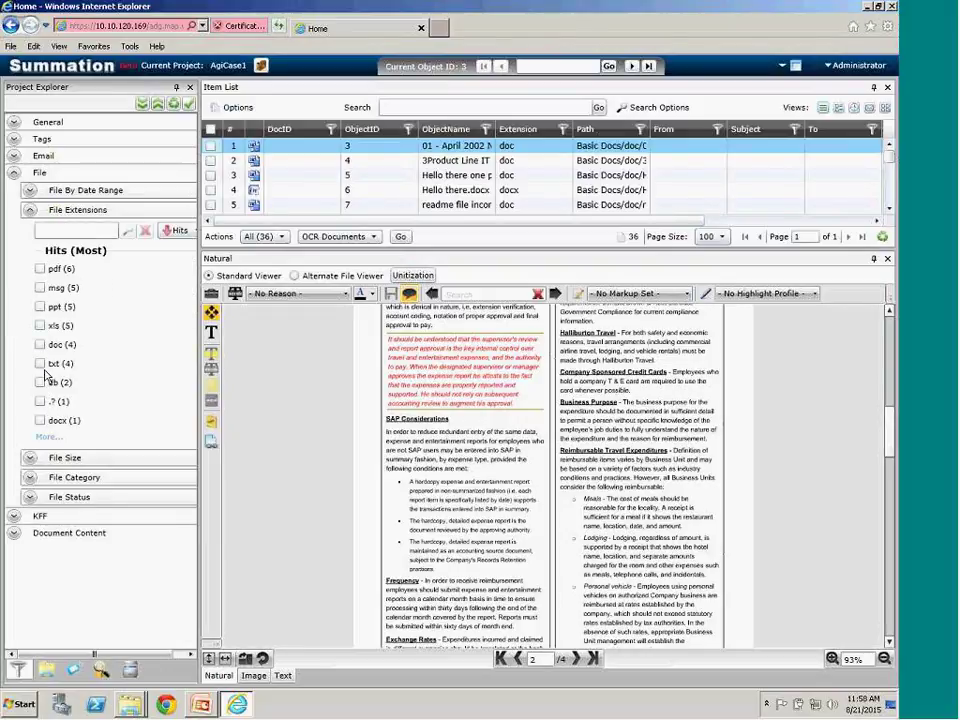
pyautogui.click(68, 272)
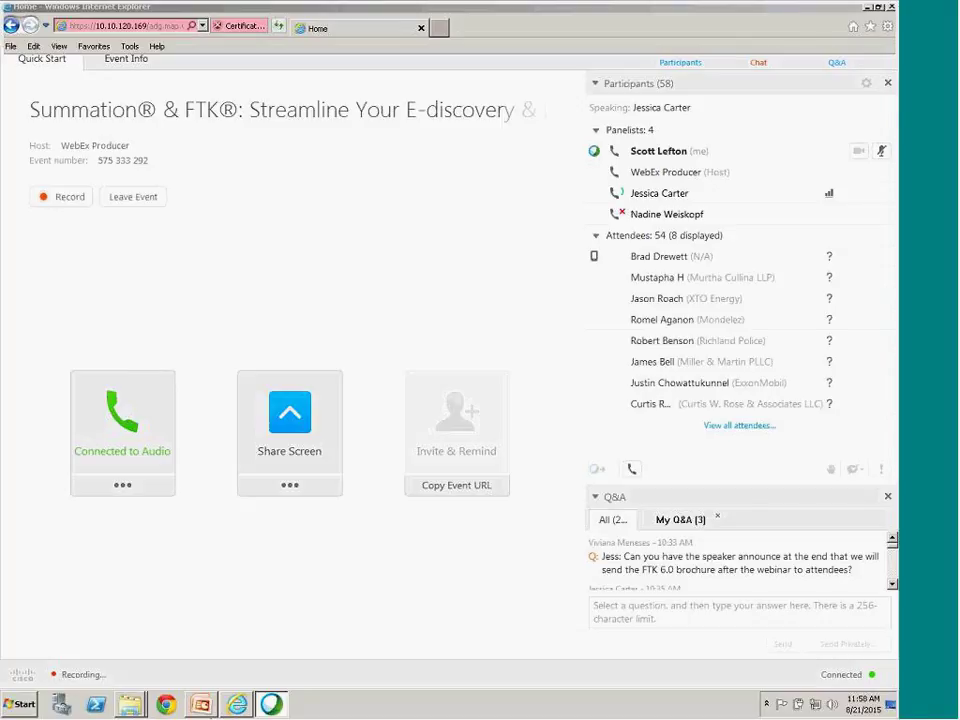
# Switch to the PowerPoint presentation and start the slide show from the Learn more slide, number 17.
pyautogui.click(199, 705)
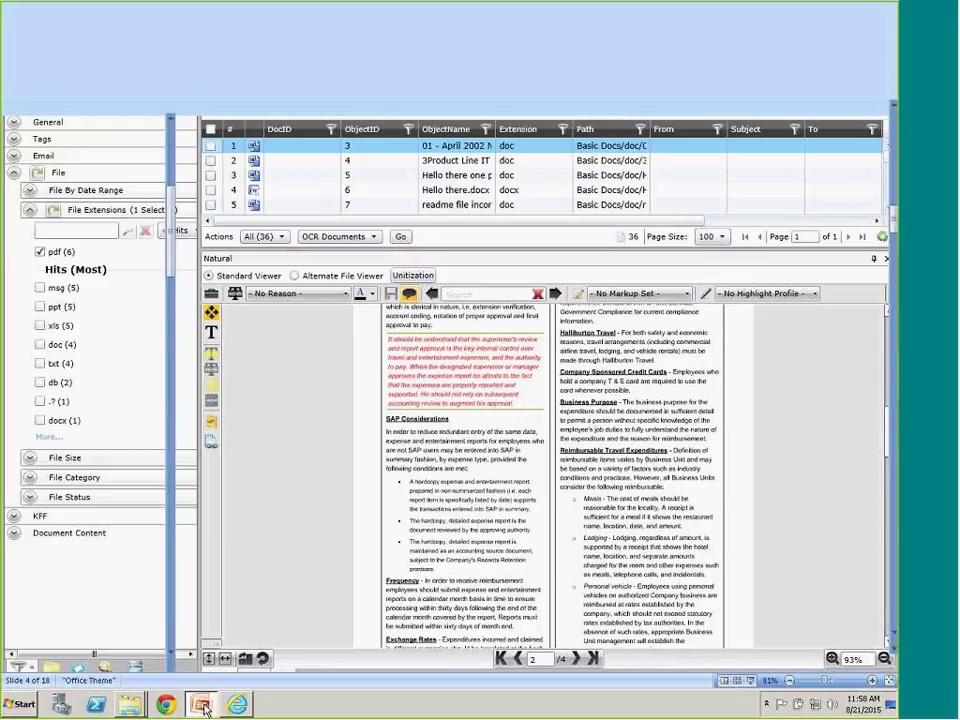
pyautogui.click(204, 708)
pyautogui.click(100, 390)
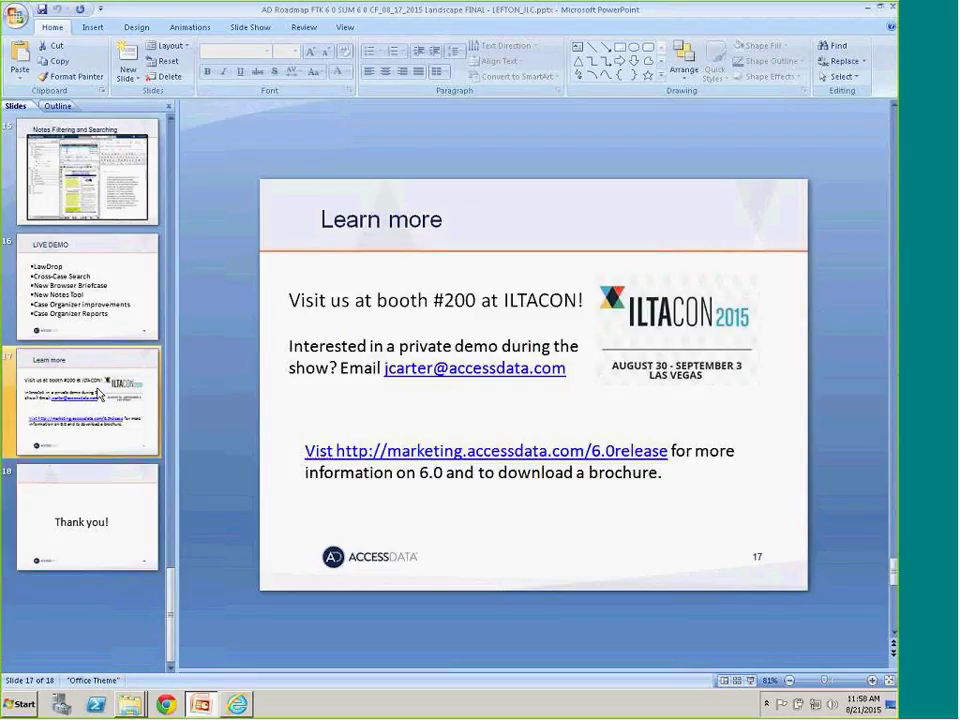
pyautogui.hotkey('shift', 'F5')
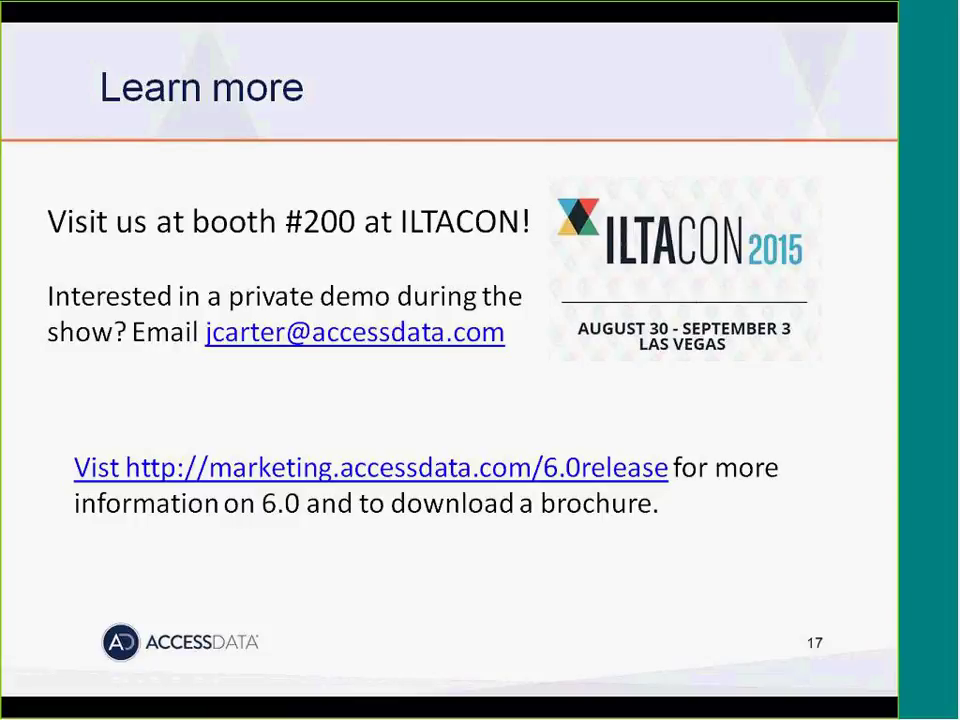